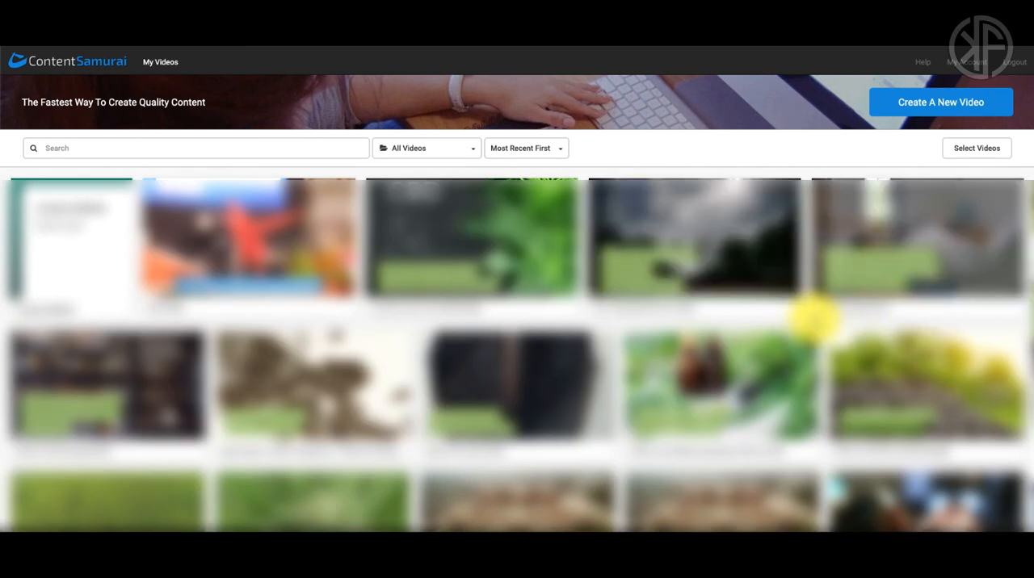
# Step: Check the sort orders and the folder list available for filtering the video library
pyautogui.click(539, 153)
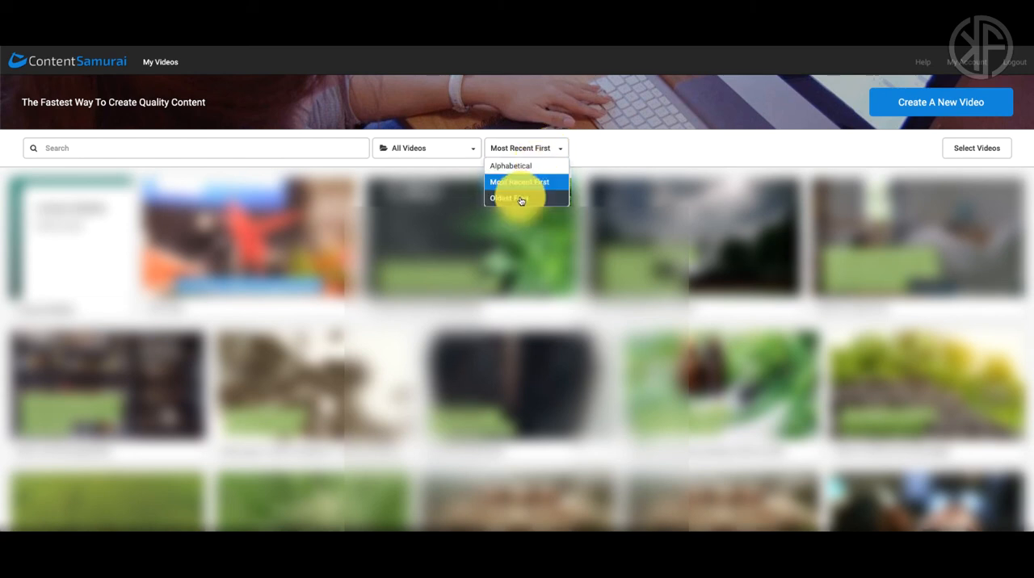
pyautogui.click(473, 152)
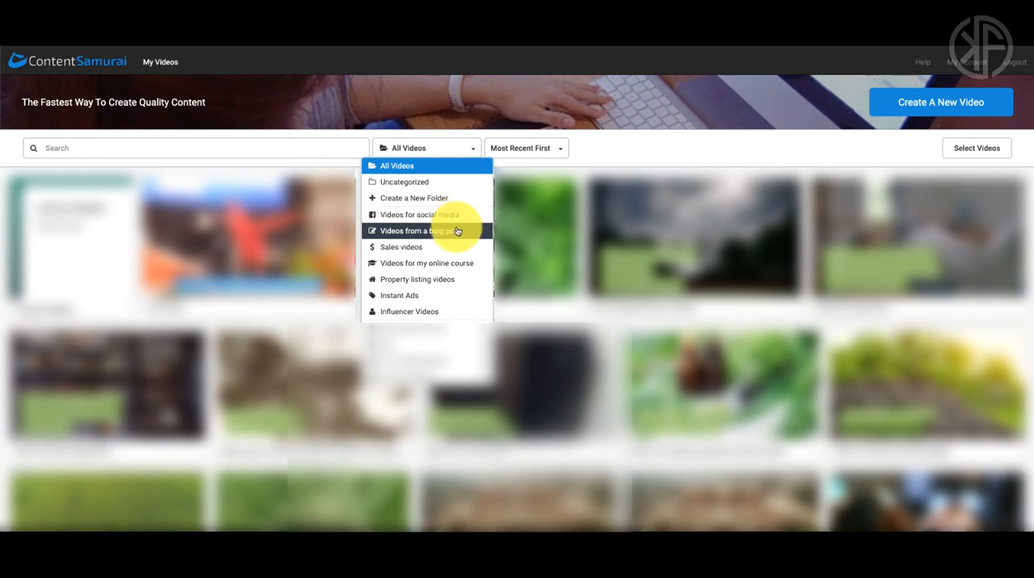
pyautogui.click(459, 150)
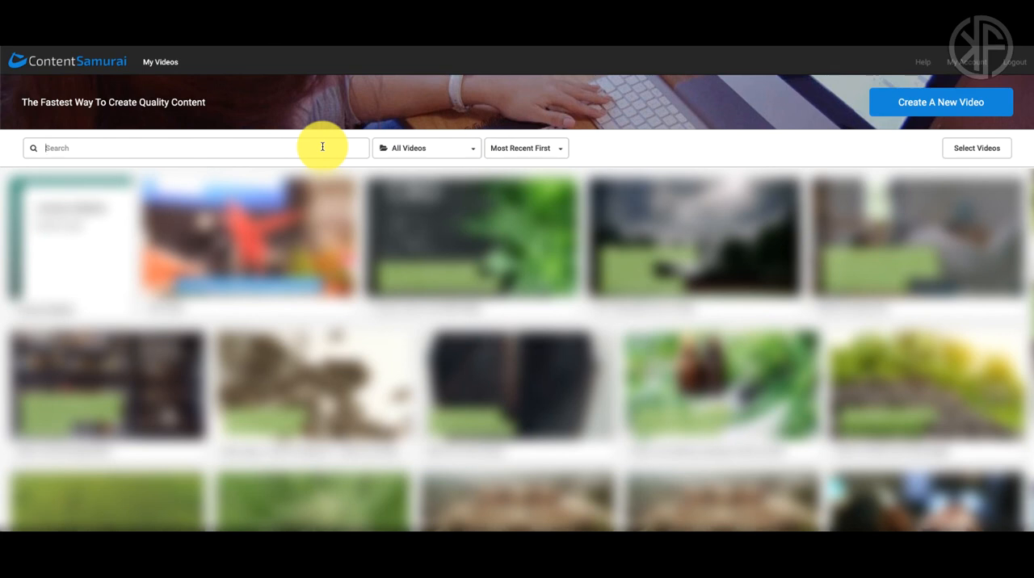
# Step: Look over the Help page's training videos and community section, and visit the Help Center's Content Samurai topics
pyautogui.click(925, 64)
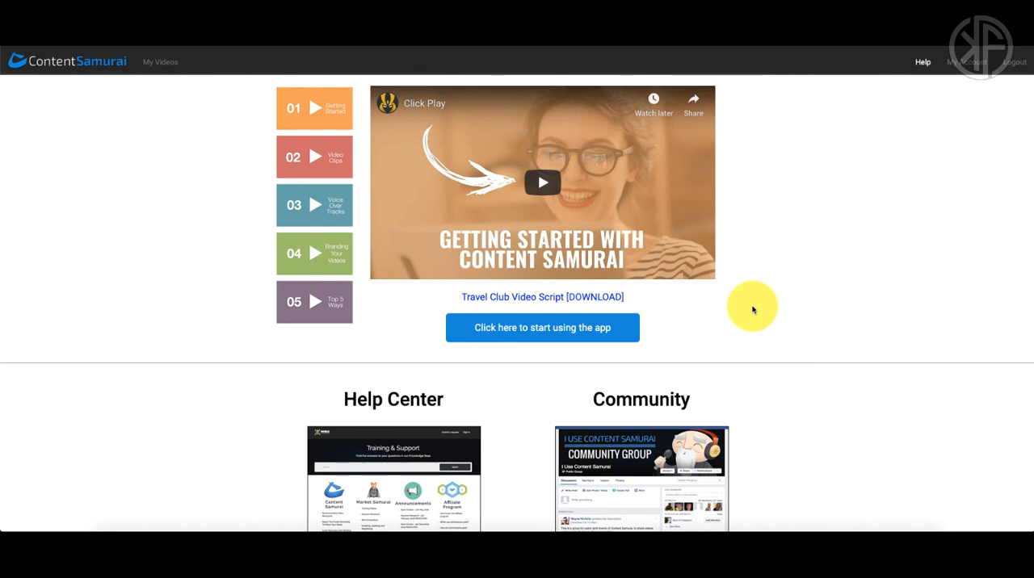
pyautogui.scroll(-3, 752, 309)
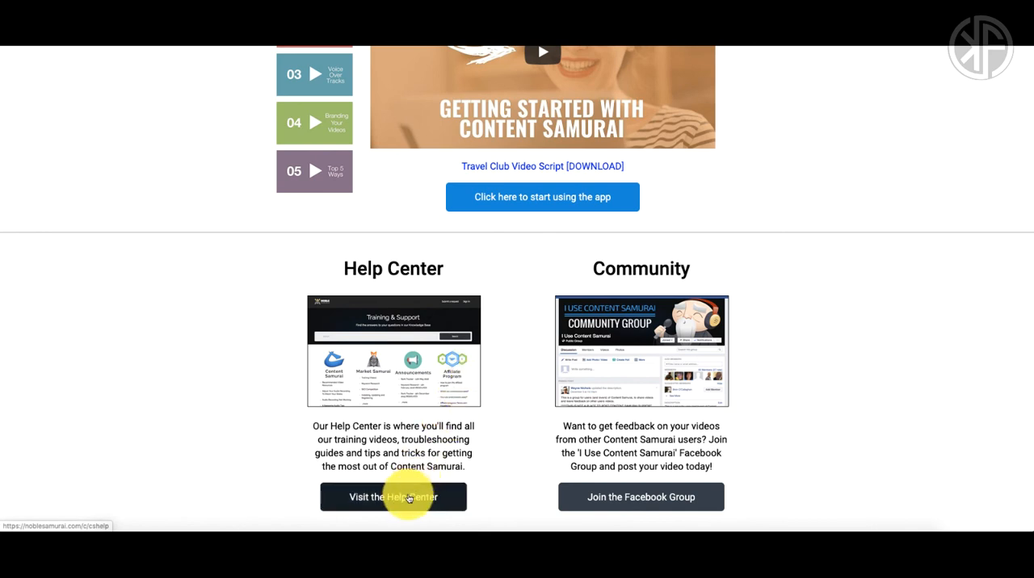
pyautogui.click(408, 498)
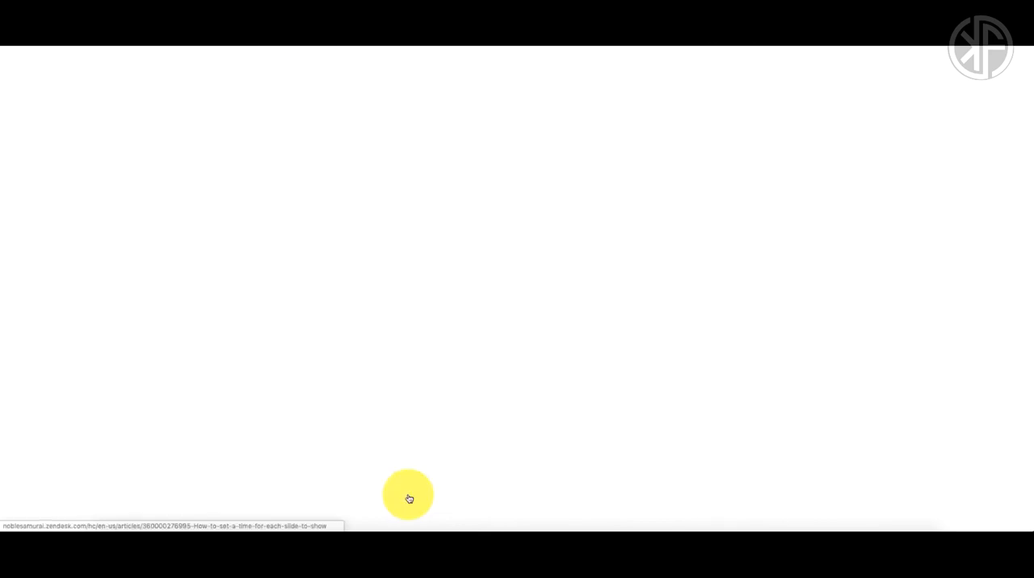
pyautogui.scroll(-1, 514, 378)
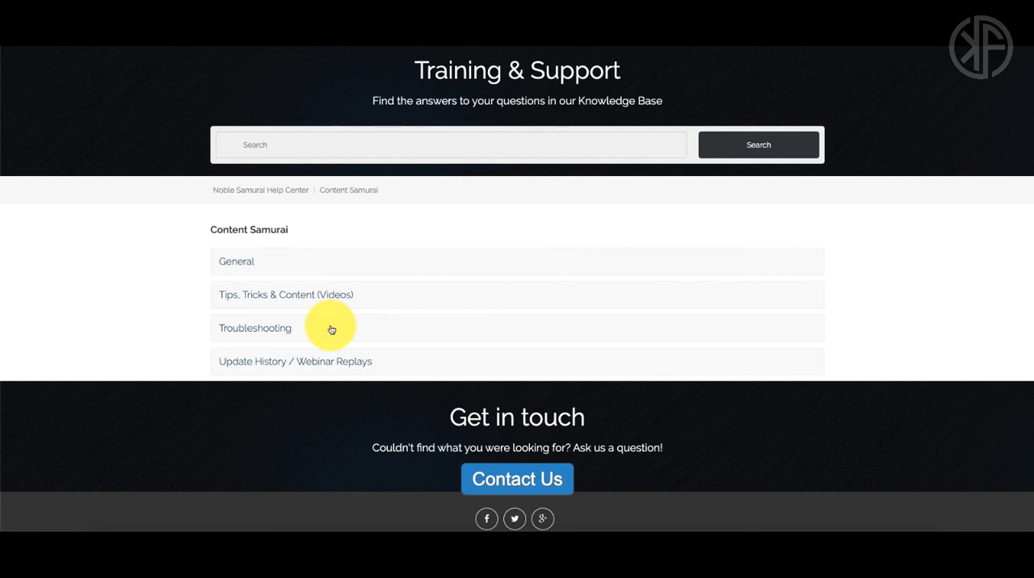
pyautogui.scroll(1, 331, 329)
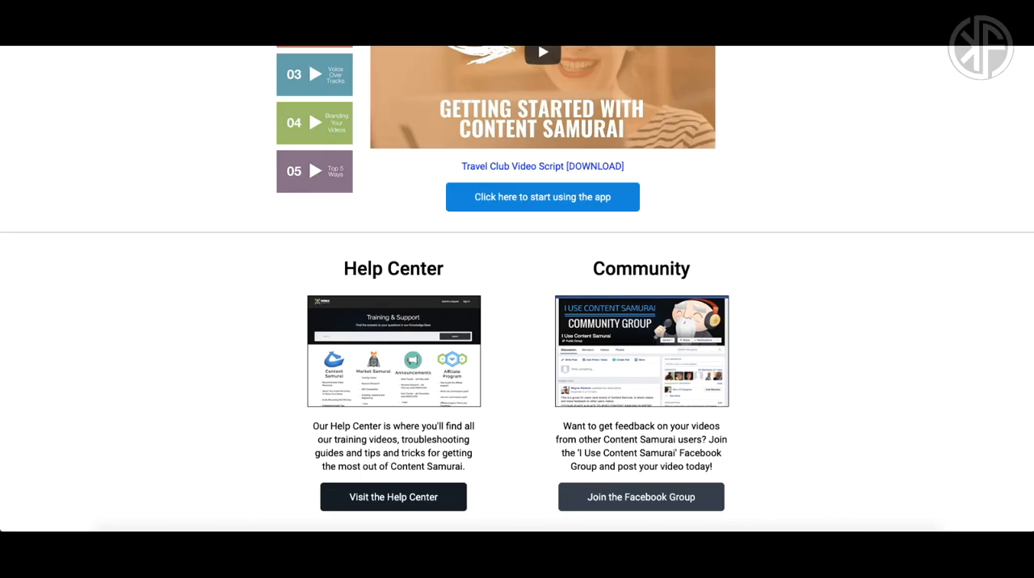
pyautogui.scroll(3, 643, 152)
pyautogui.scroll(-3, 681, 291)
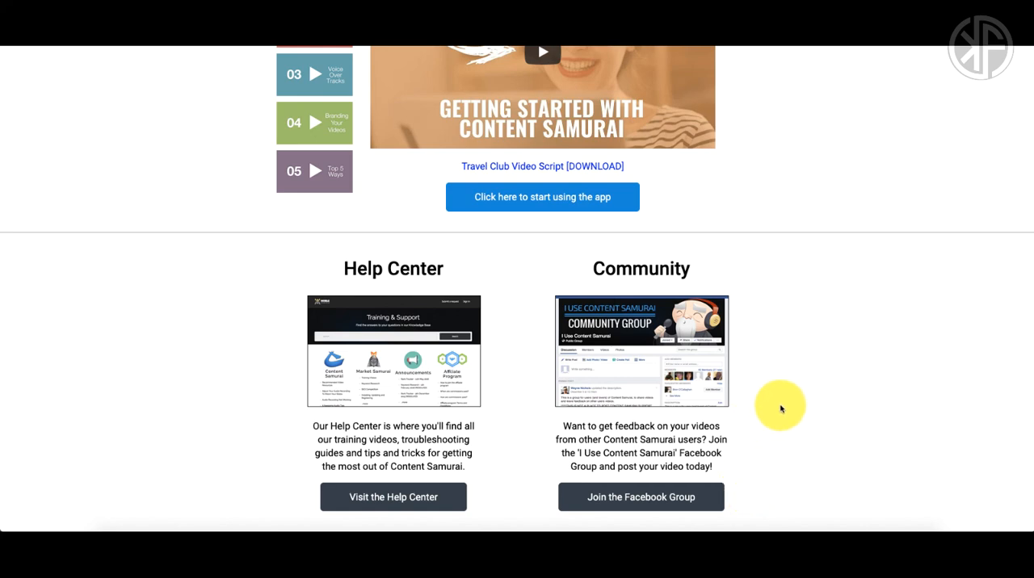
pyautogui.scroll(3, 780, 409)
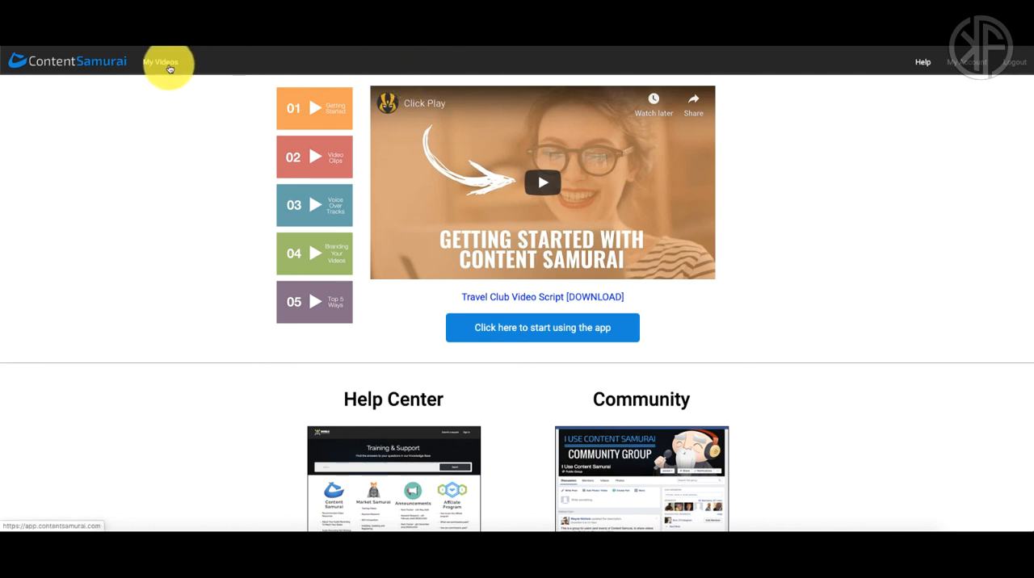
# Step: Return to My Videos and open the account page
pyautogui.click(169, 70)
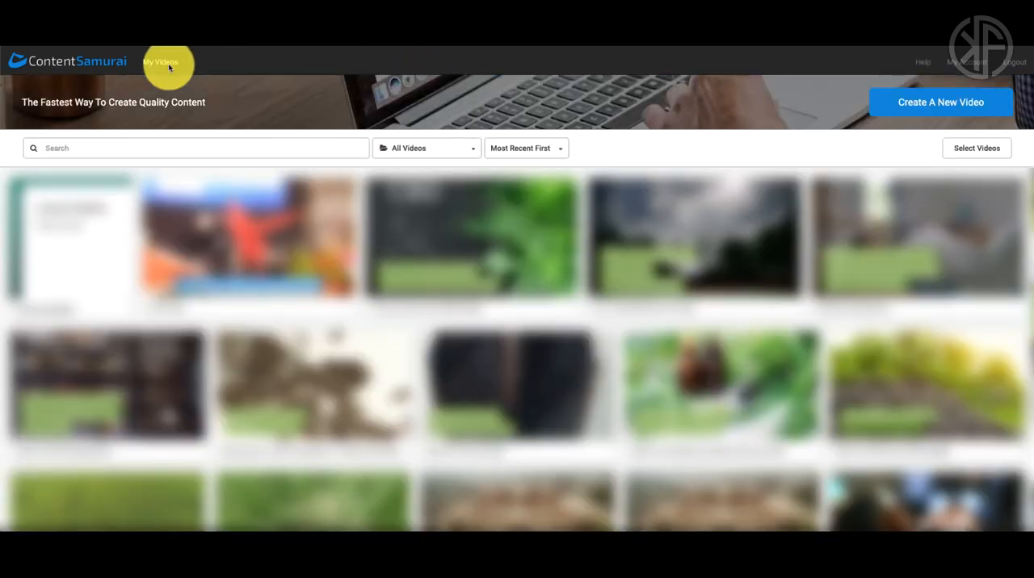
pyautogui.click(967, 64)
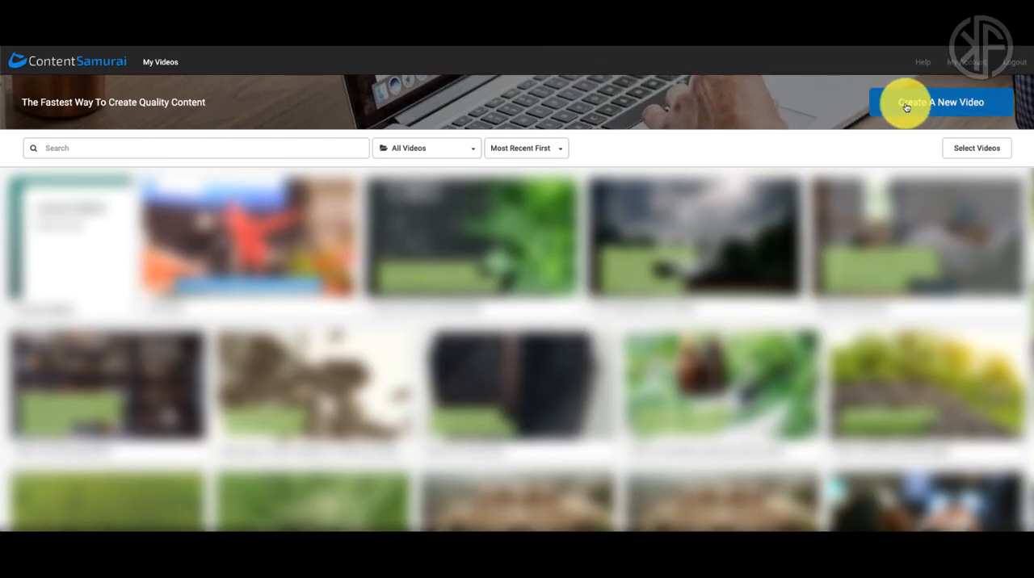
# Step: Start a new video and browse the social media video templates
pyautogui.click(915, 106)
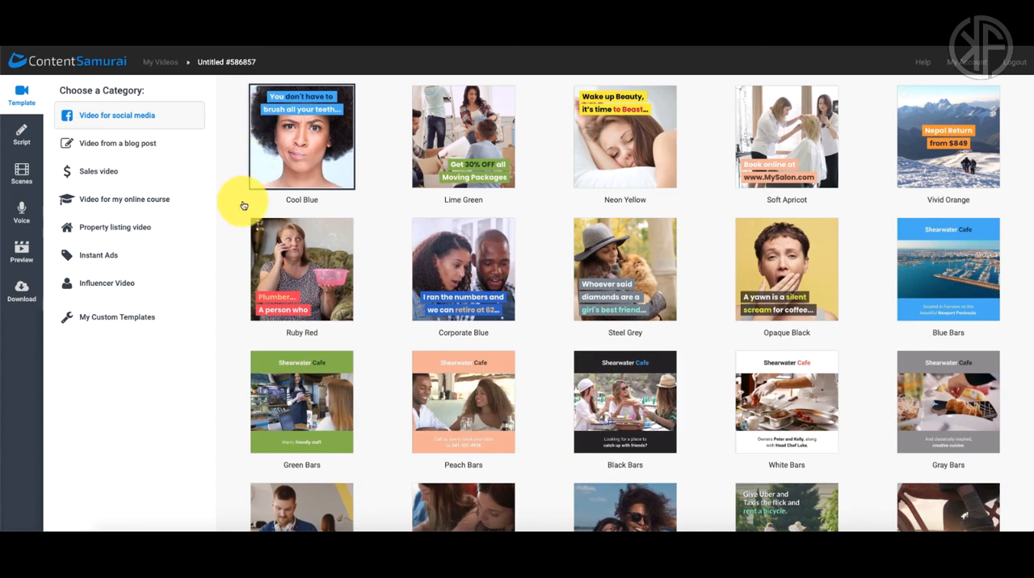
pyautogui.scroll(-2, 243, 205)
pyautogui.scroll(-5, 243, 205)
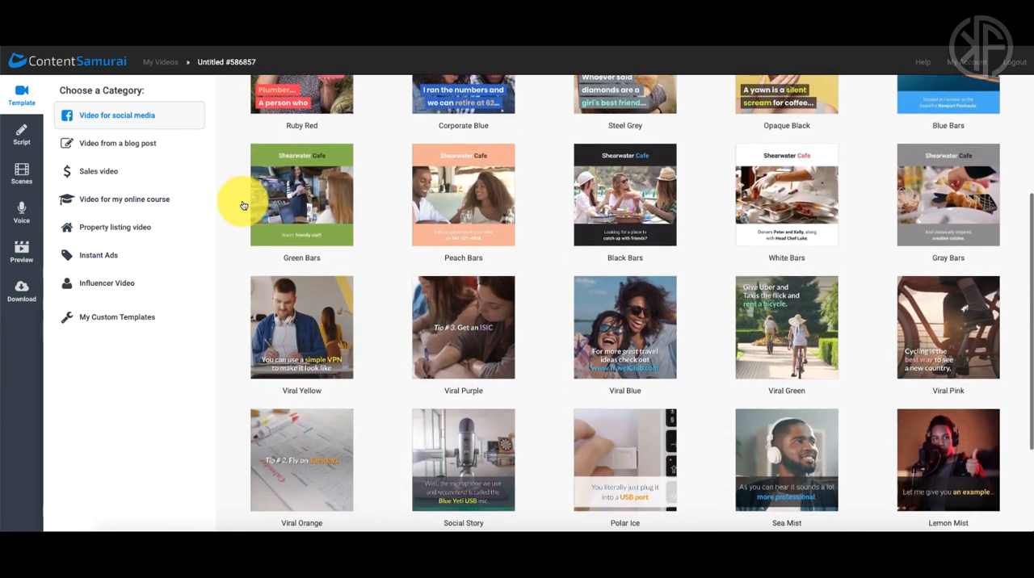
pyautogui.scroll(5, 243, 205)
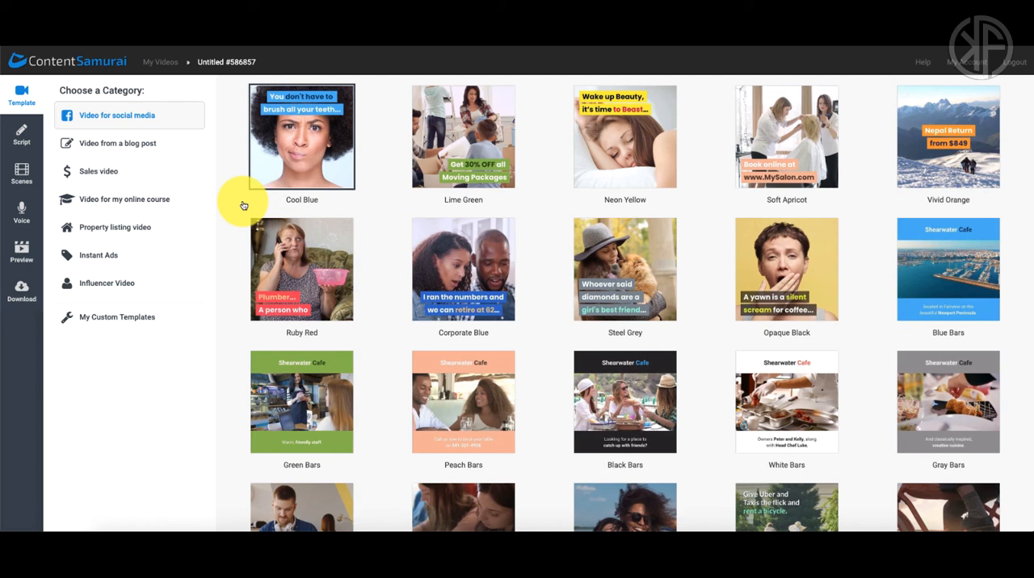
# Step: Browse the templates in the blog post and sales video categories
pyautogui.click(125, 150)
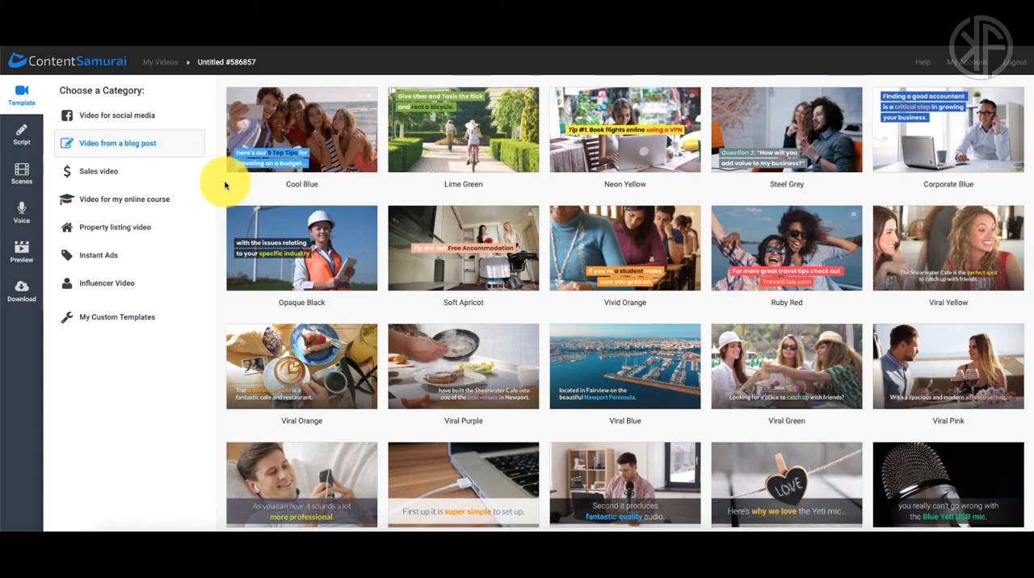
pyautogui.click(111, 171)
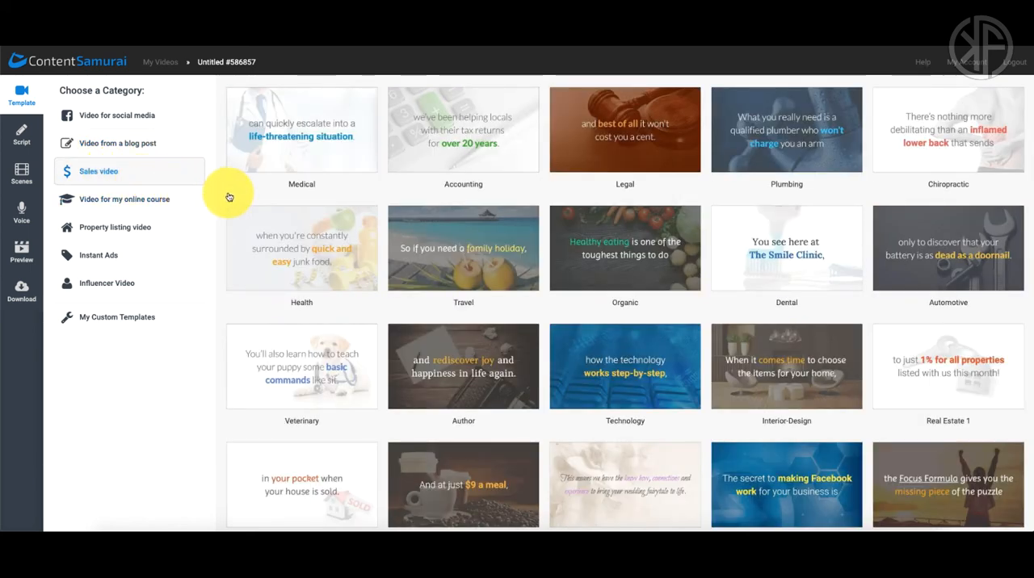
pyautogui.scroll(-3, 227, 196)
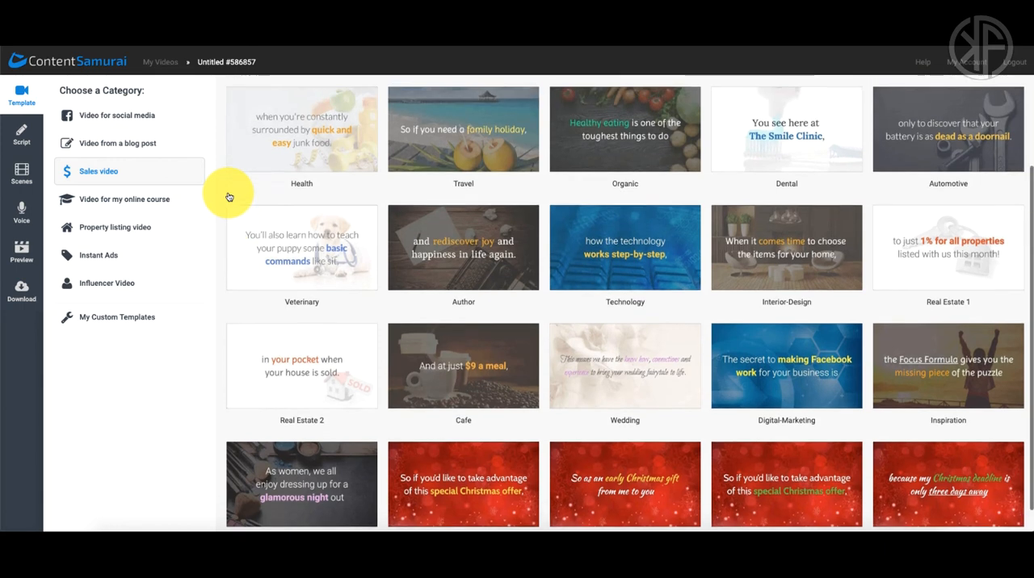
pyautogui.scroll(3, 229, 197)
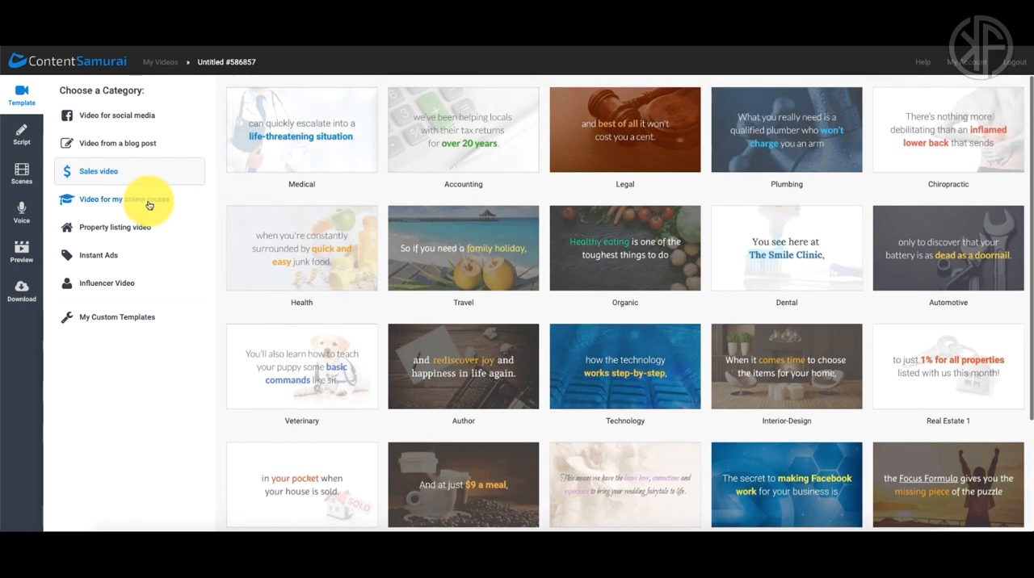
# Step: Look through the online course templates and the property listing video templates
pyautogui.click(148, 202)
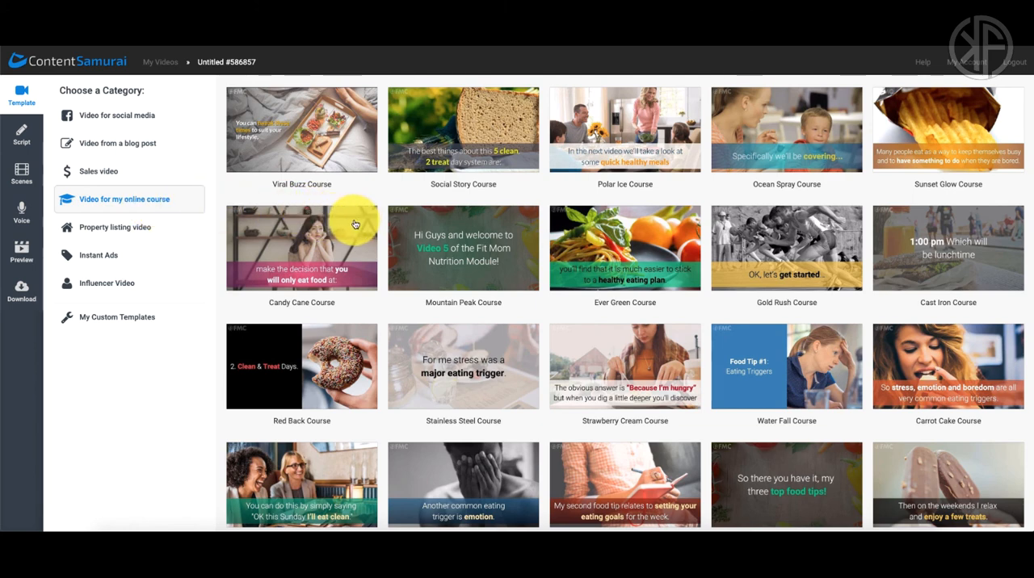
pyautogui.scroll(-3, 385, 222)
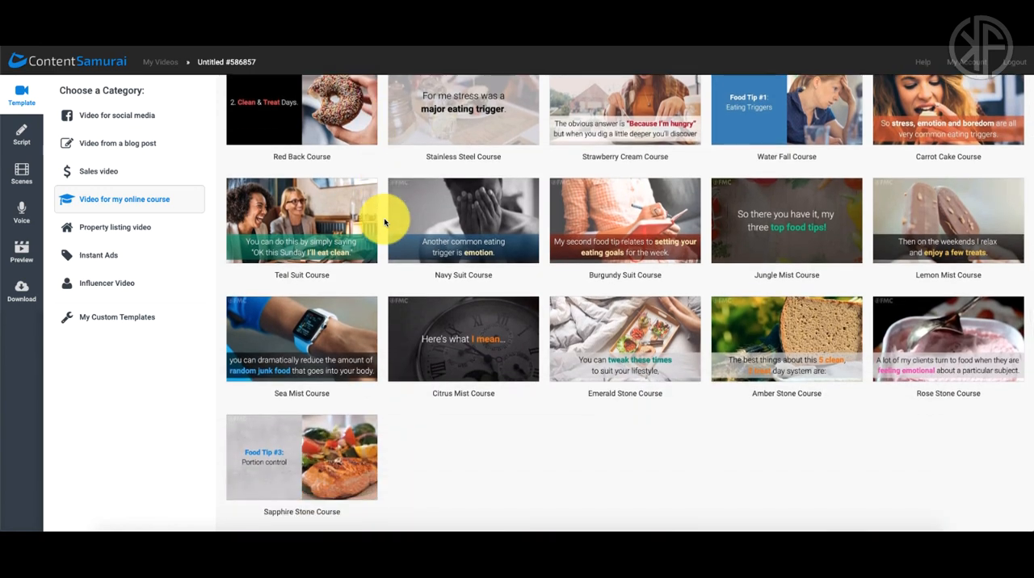
pyautogui.scroll(2, 385, 223)
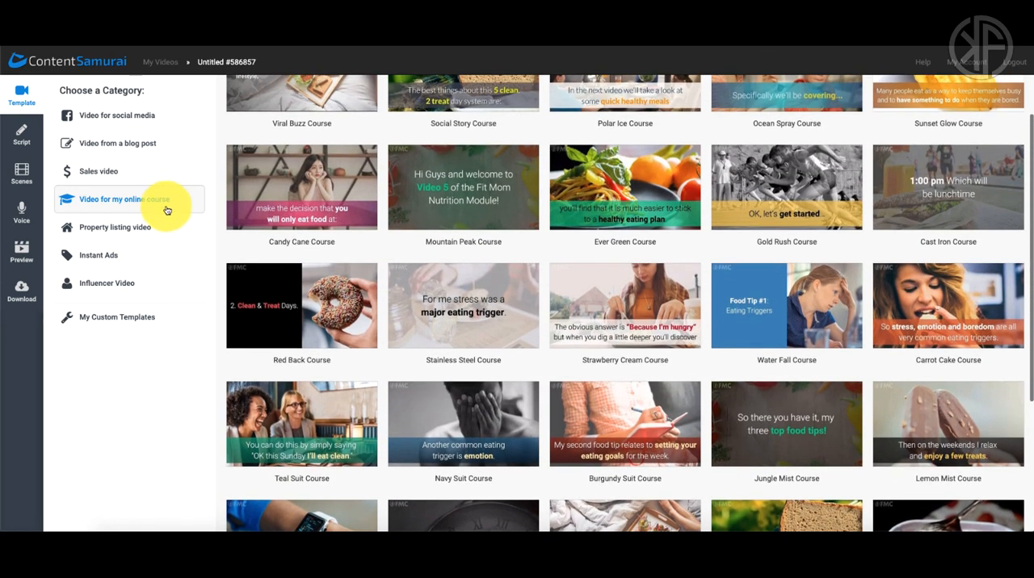
pyautogui.click(138, 227)
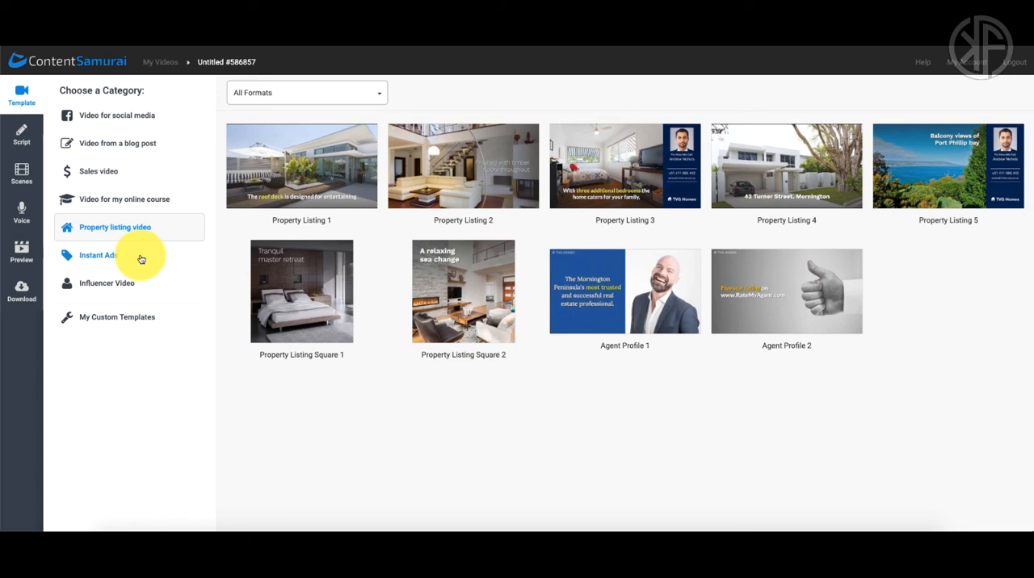
# Step: Look over the Instant Ads templates, including the Lift Your Spirits preview, and the Influencer Video templates
pyautogui.click(113, 258)
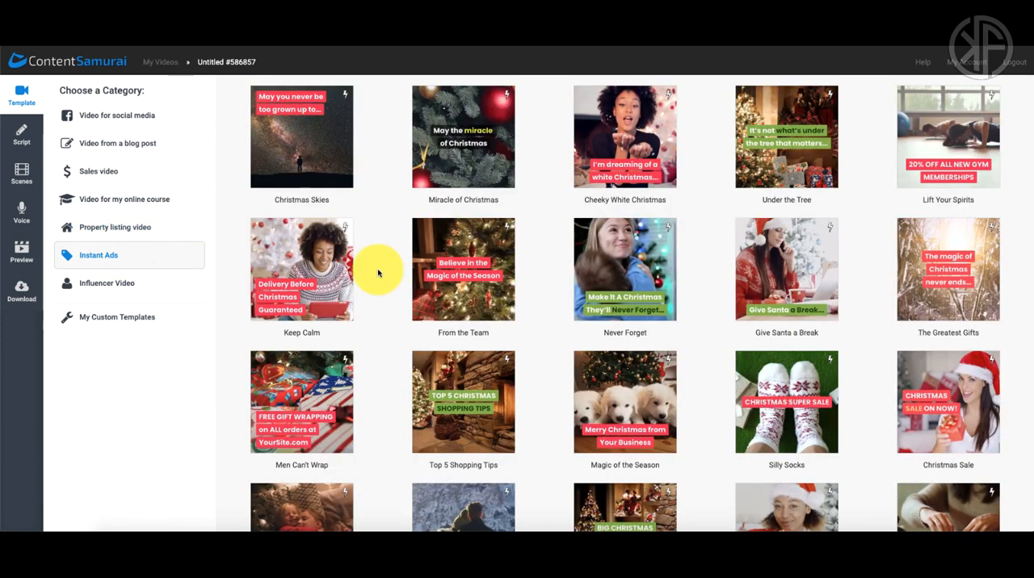
pyautogui.scroll(-2, 378, 272)
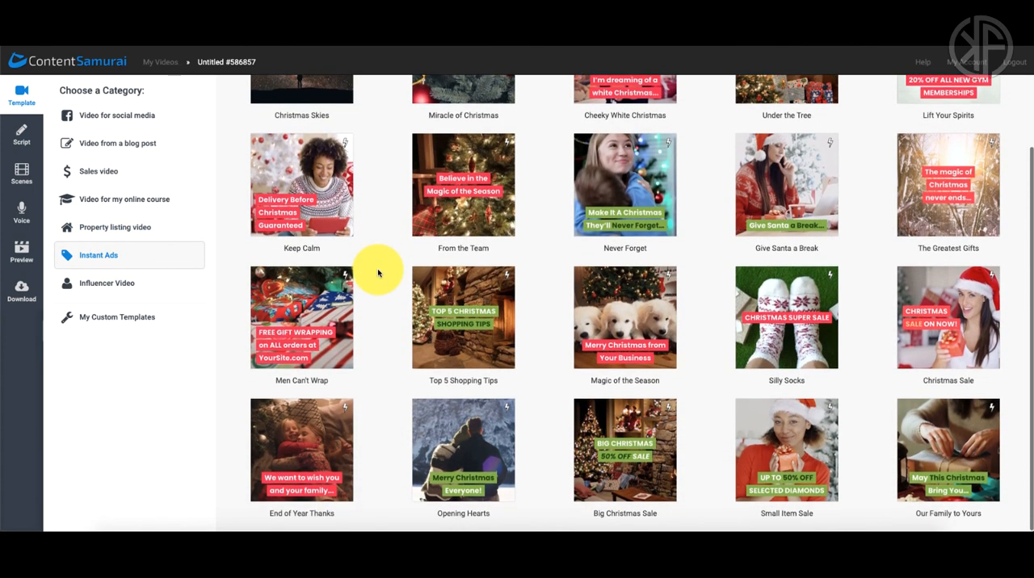
pyautogui.scroll(2, 377, 273)
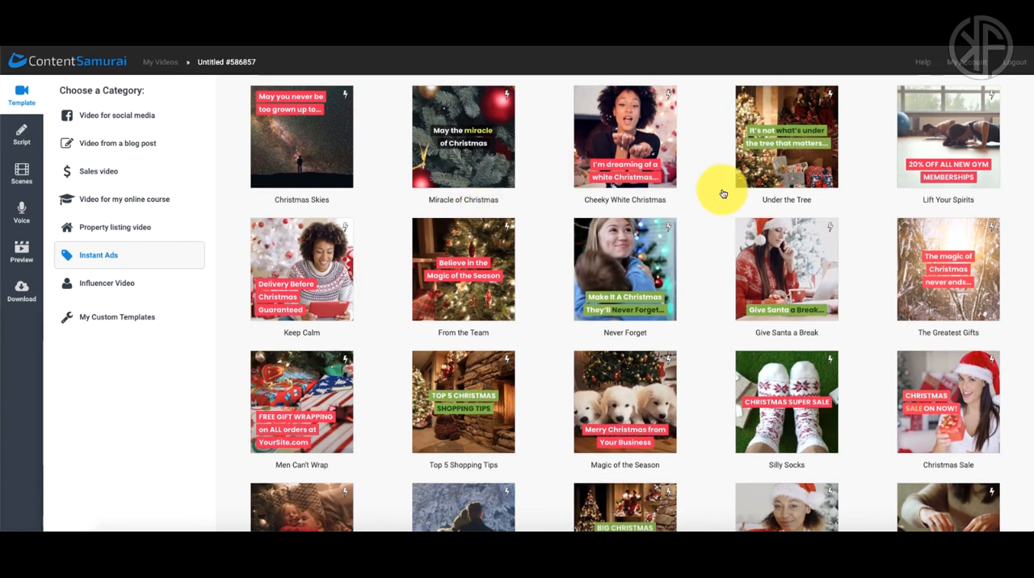
pyautogui.click(896, 168)
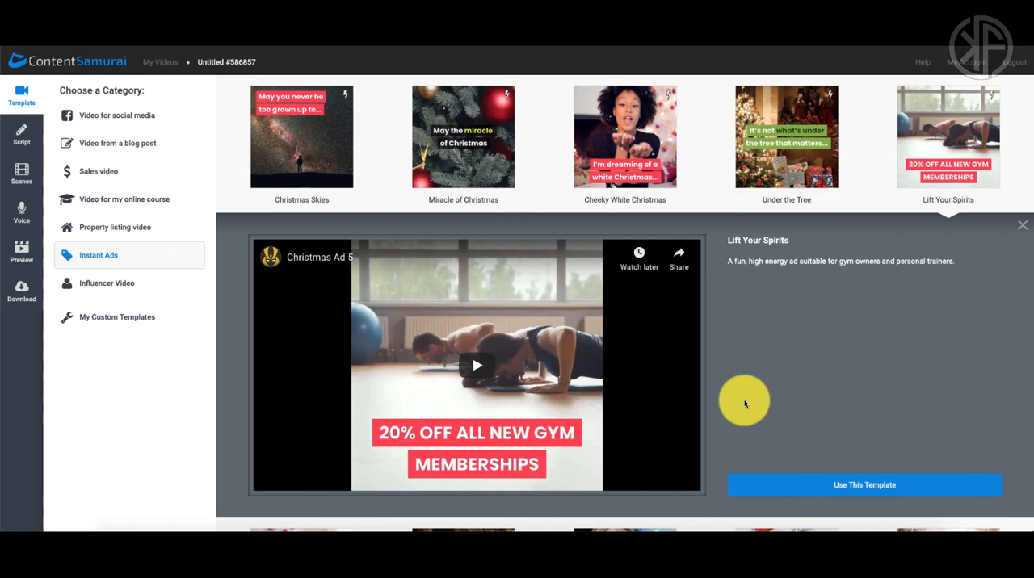
pyautogui.click(1024, 227)
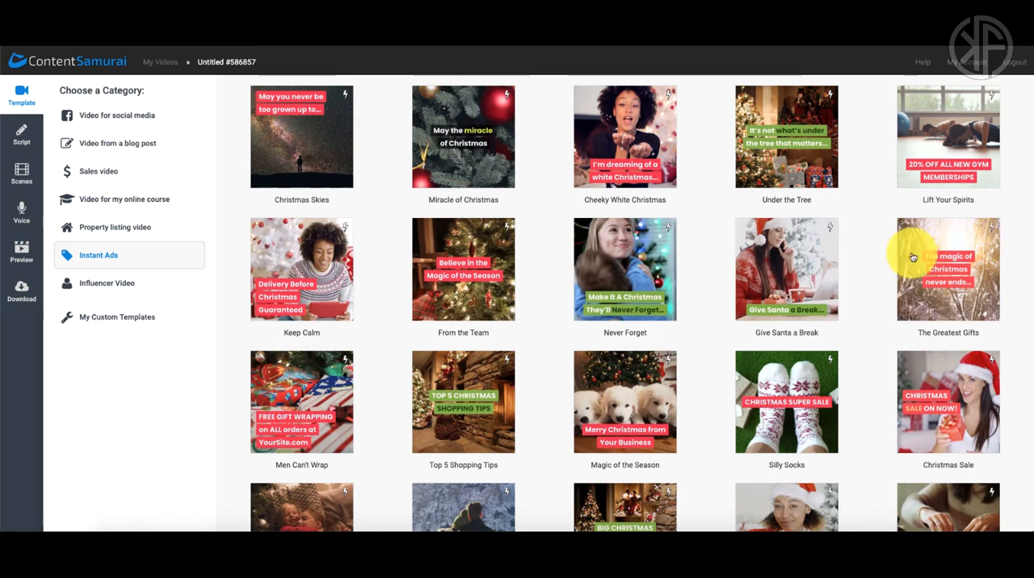
pyautogui.click(119, 284)
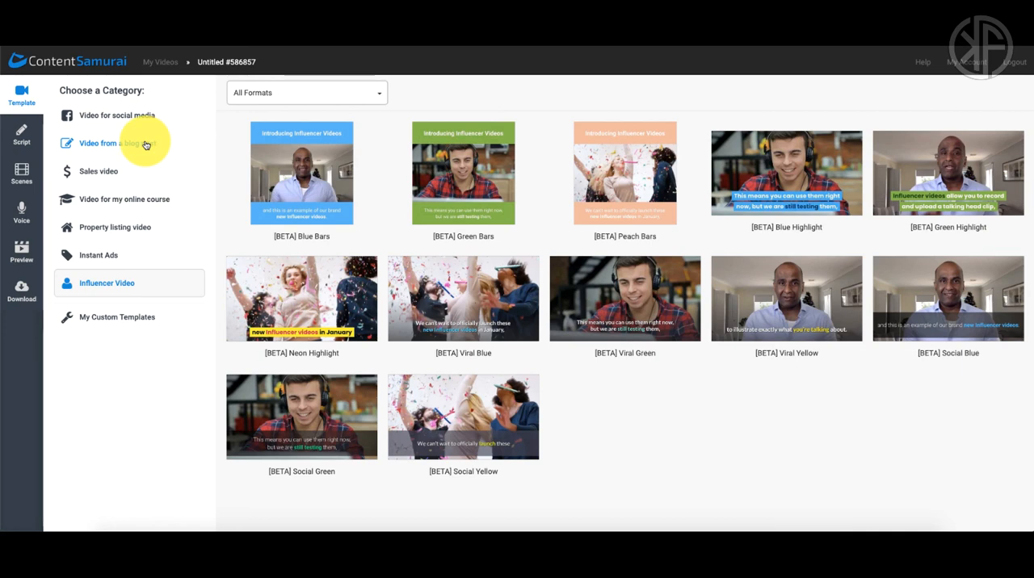
# Step: Choose the Video from a blog post category and open the details of its Corporate Blue template
pyautogui.click(145, 143)
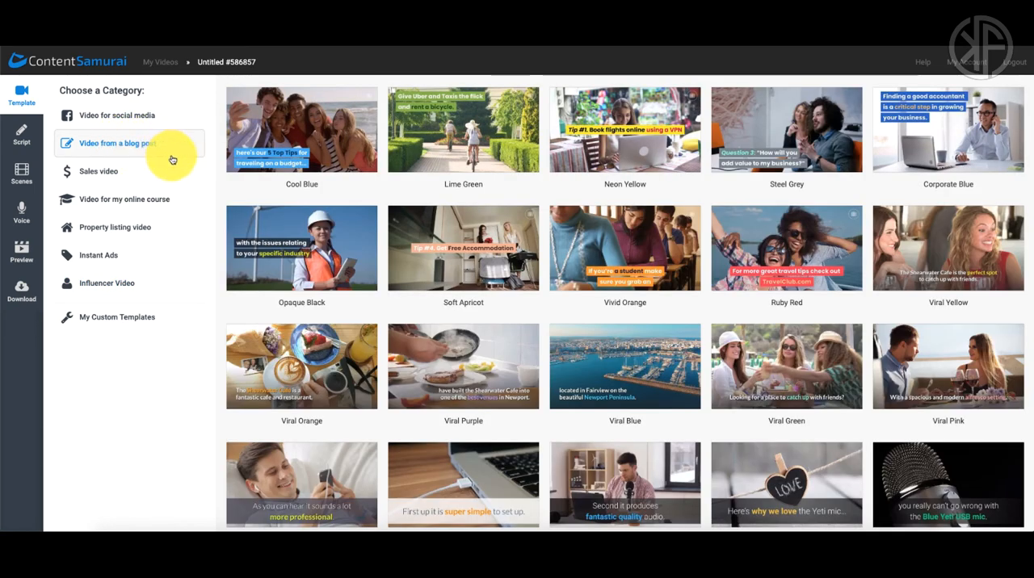
pyautogui.scroll(-3, 526, 260)
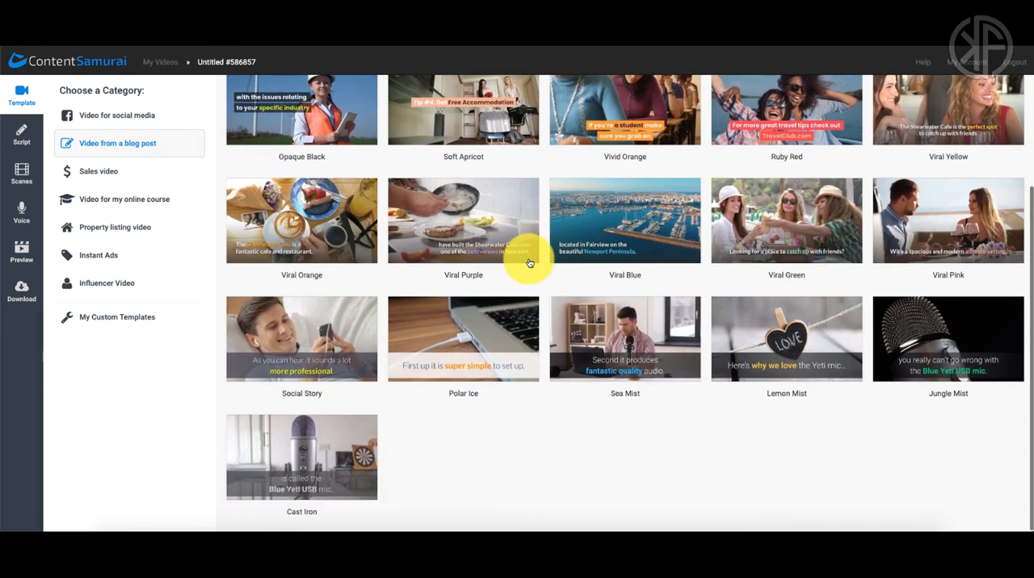
pyautogui.scroll(2, 529, 263)
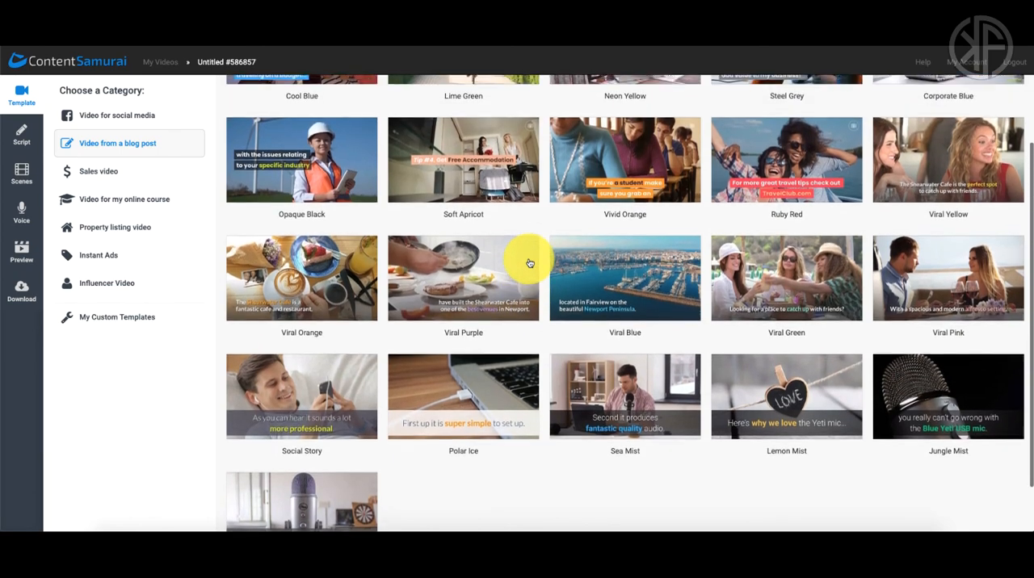
pyautogui.scroll(2, 529, 264)
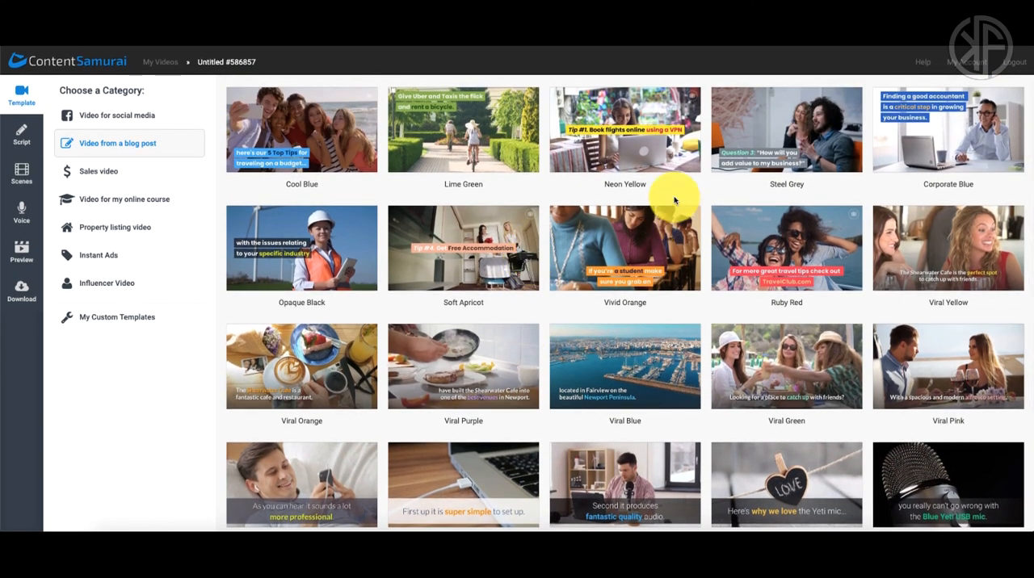
pyautogui.click(912, 158)
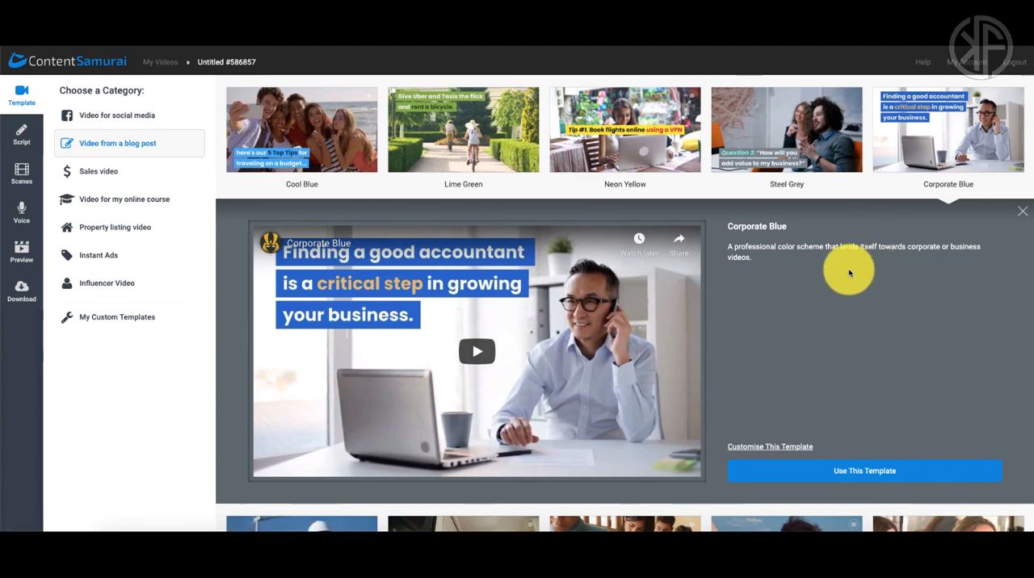
pyautogui.scroll(-1, 849, 270)
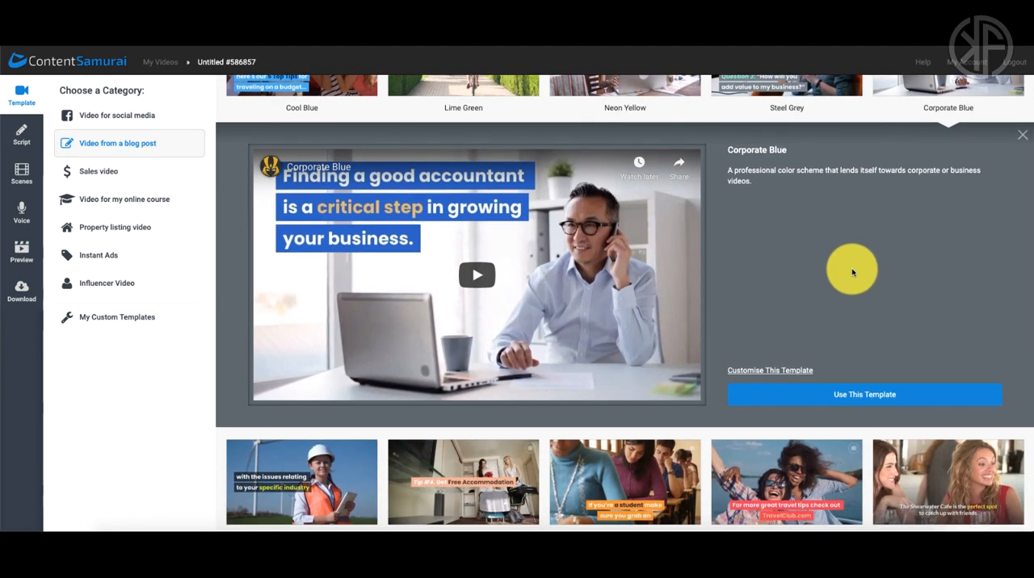
# Step: Play the start of the Corporate Blue preview with the sound muted, pause it and dismiss the suggested videos
pyautogui.click(478, 276)
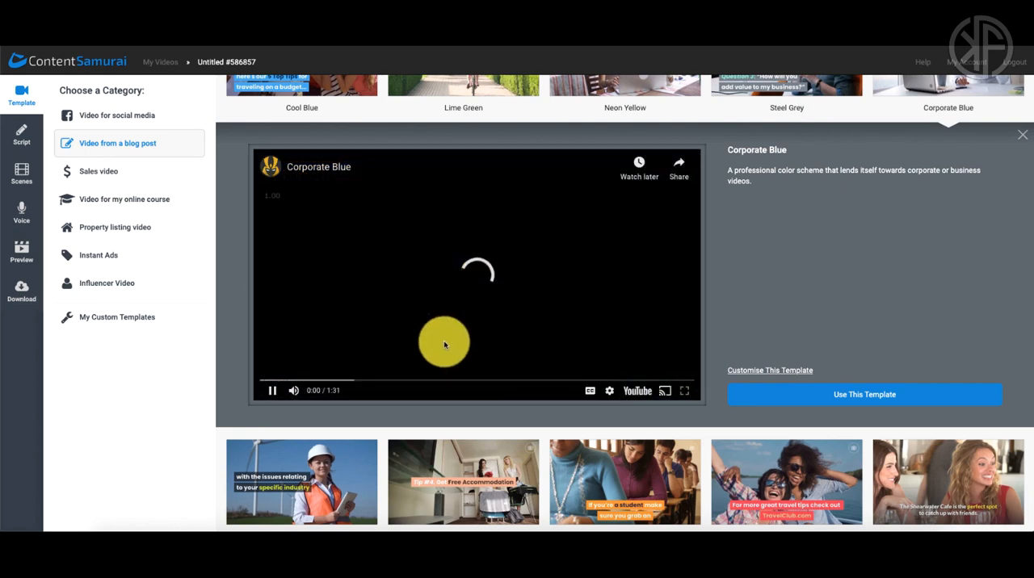
pyautogui.click(296, 394)
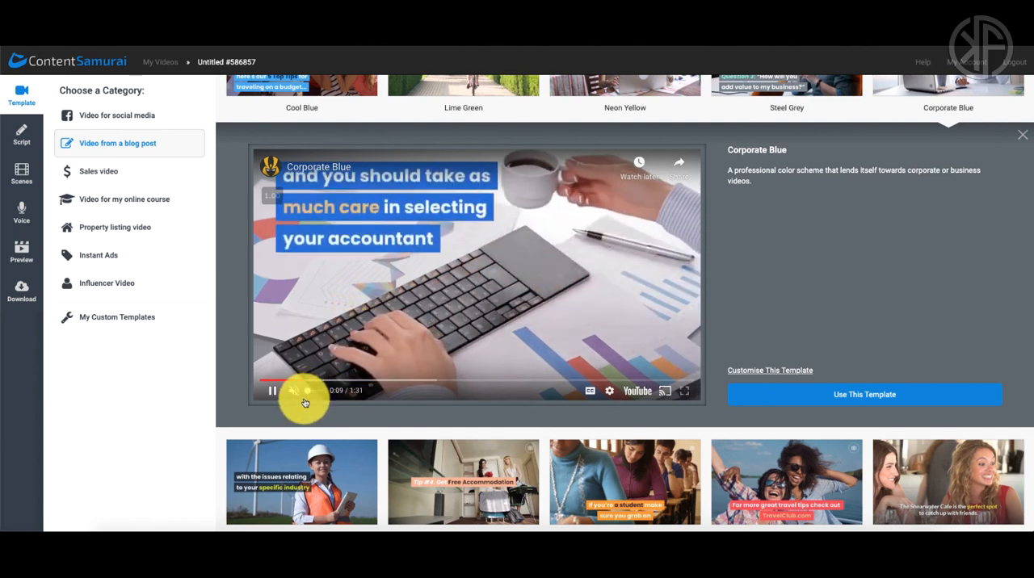
pyautogui.click(273, 391)
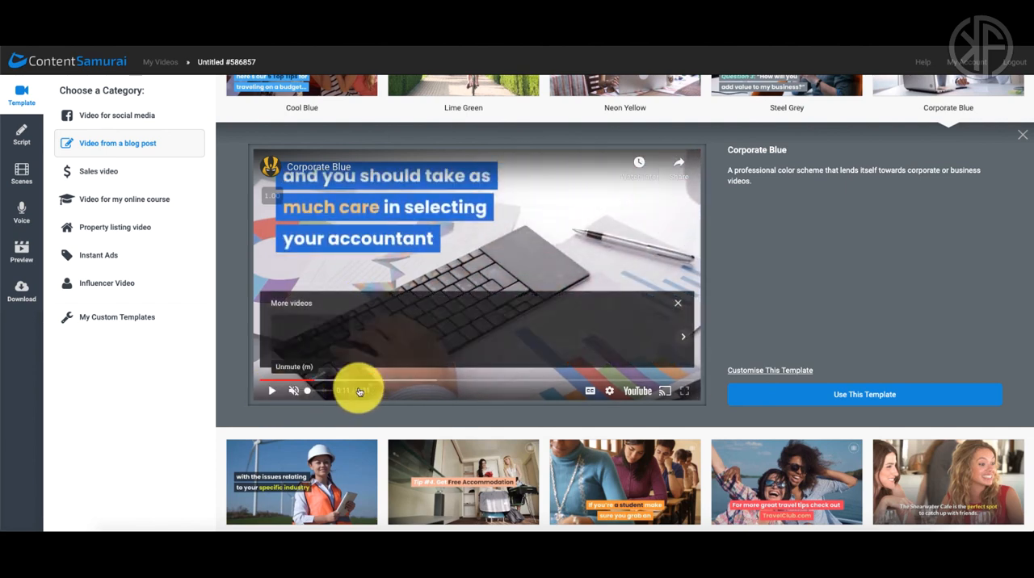
pyautogui.click(677, 303)
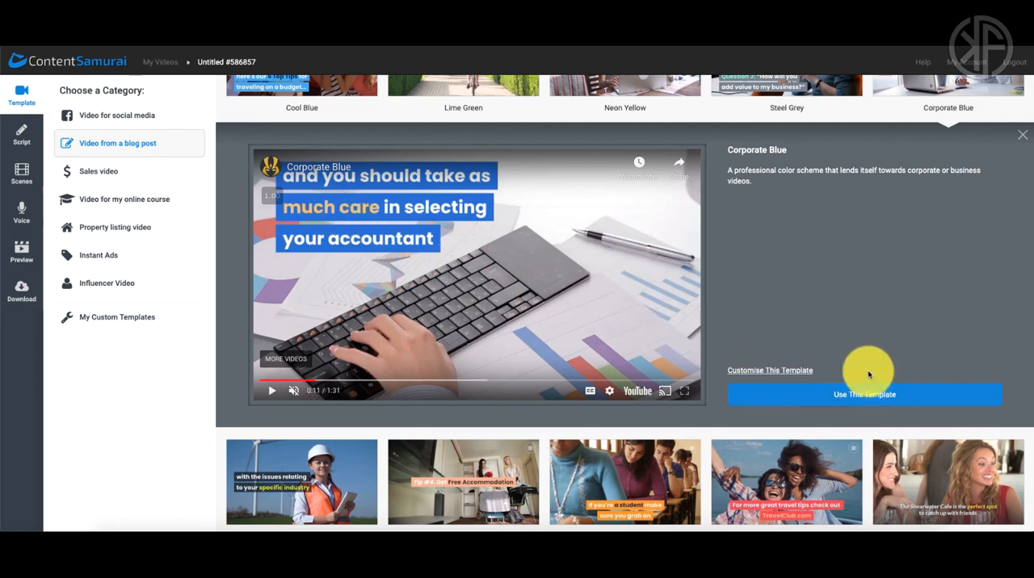
# Step: Start customising the Corporate Blue template, naming it Online Marketing and setting its background color to the grey #4e4e4e
pyautogui.click(763, 371)
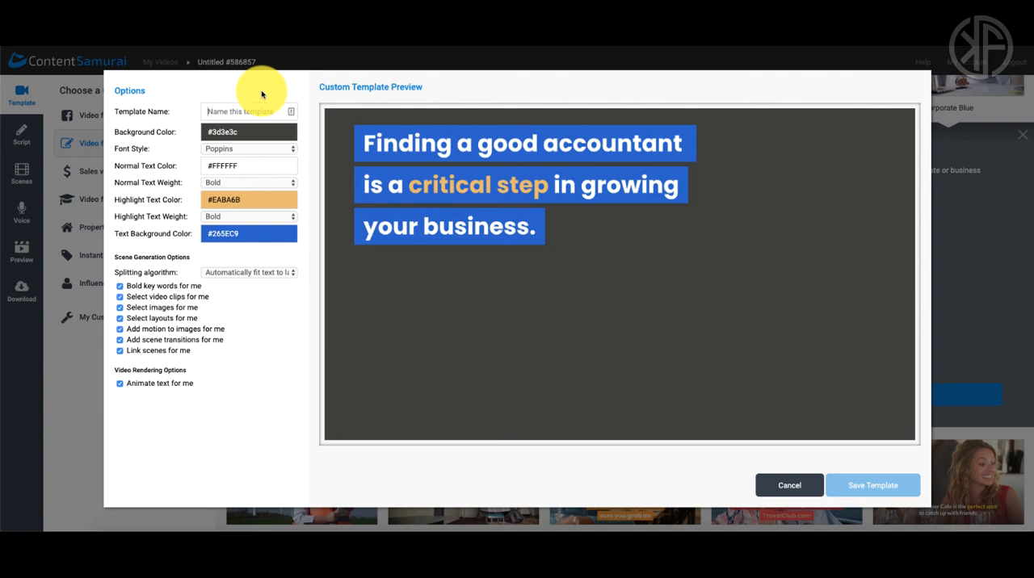
pyautogui.write('Online Marketing')
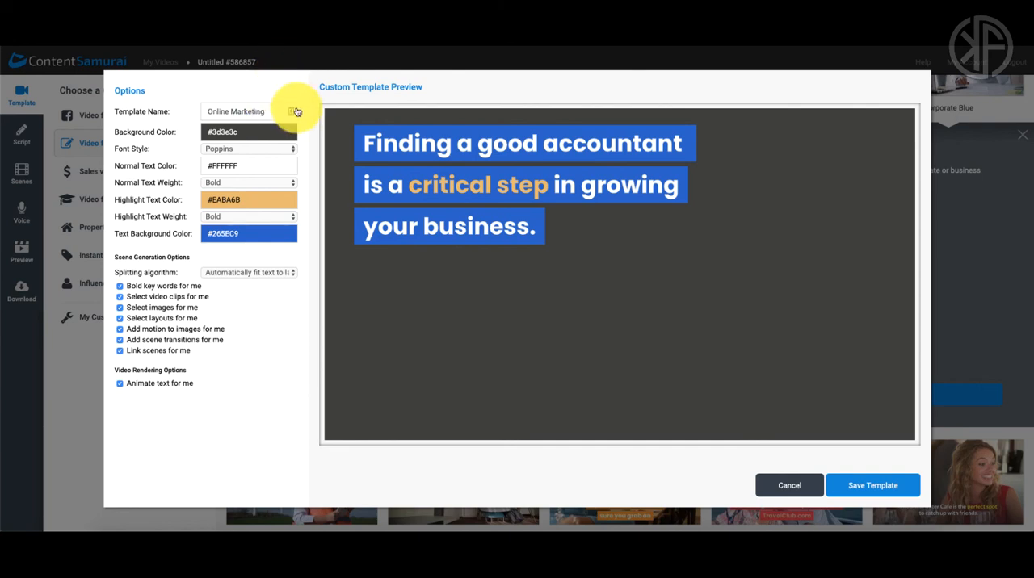
pyautogui.click(261, 131)
pyautogui.moveTo(220, 177)
pyautogui.mouseDown()
pyautogui.moveTo(243, 178)
pyautogui.moveTo(256, 157)
pyautogui.moveTo(212, 191)
pyautogui.moveTo(203, 179)
pyautogui.mouseUp()
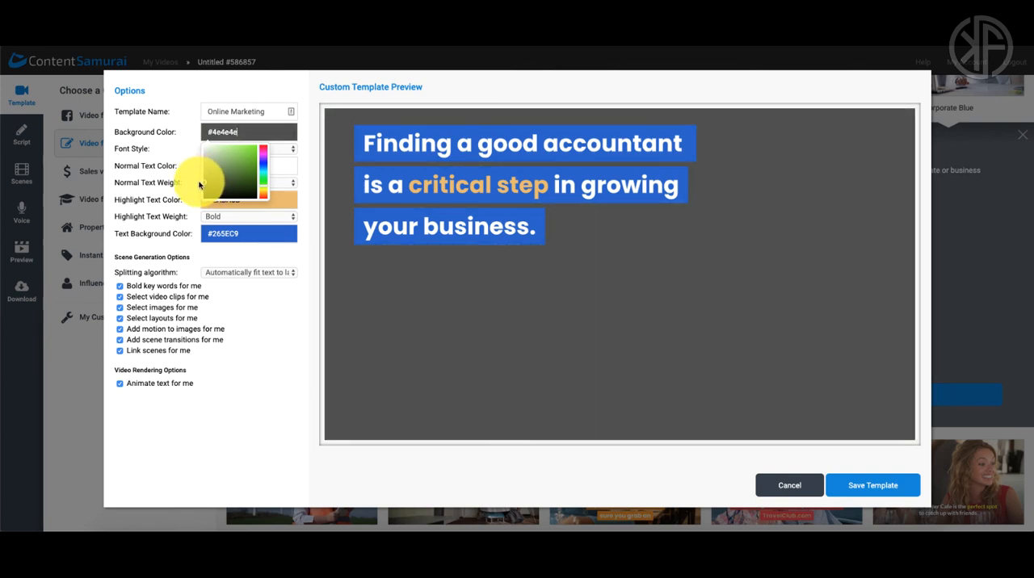
pyautogui.click(300, 178)
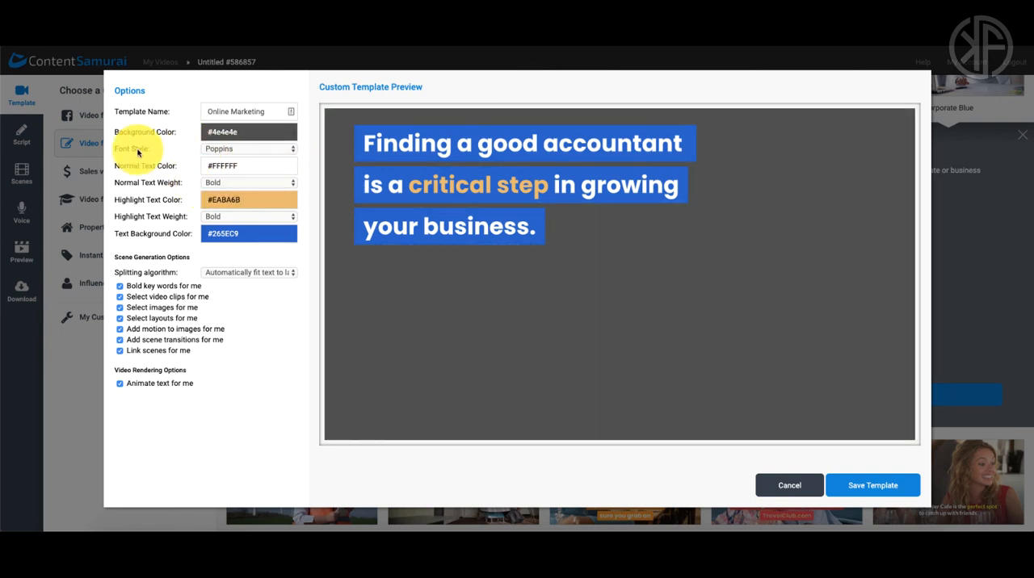
# Step: Change the custom template's font style to Lato
pyautogui.click(240, 152)
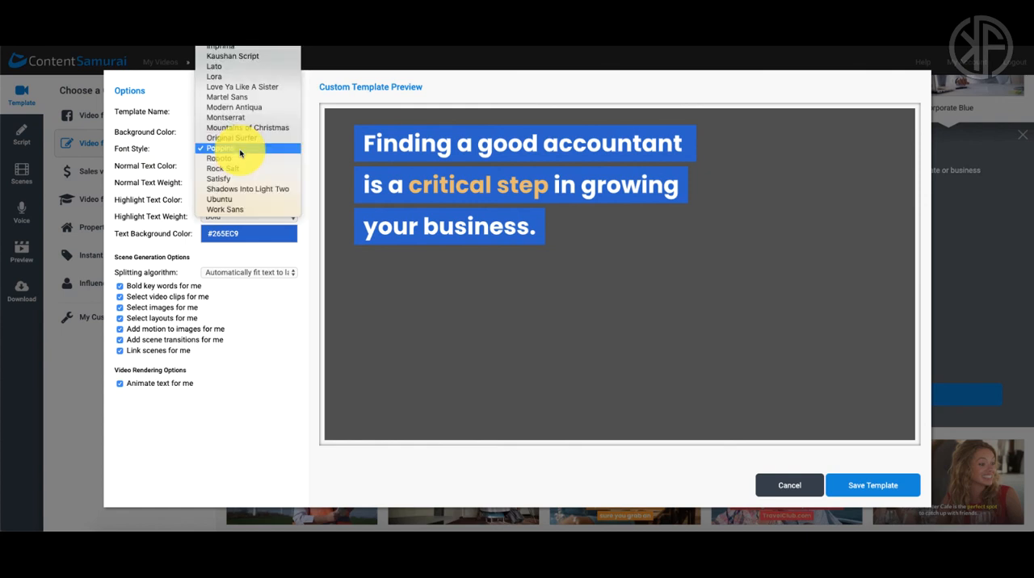
pyautogui.scroll(3, 246, 145)
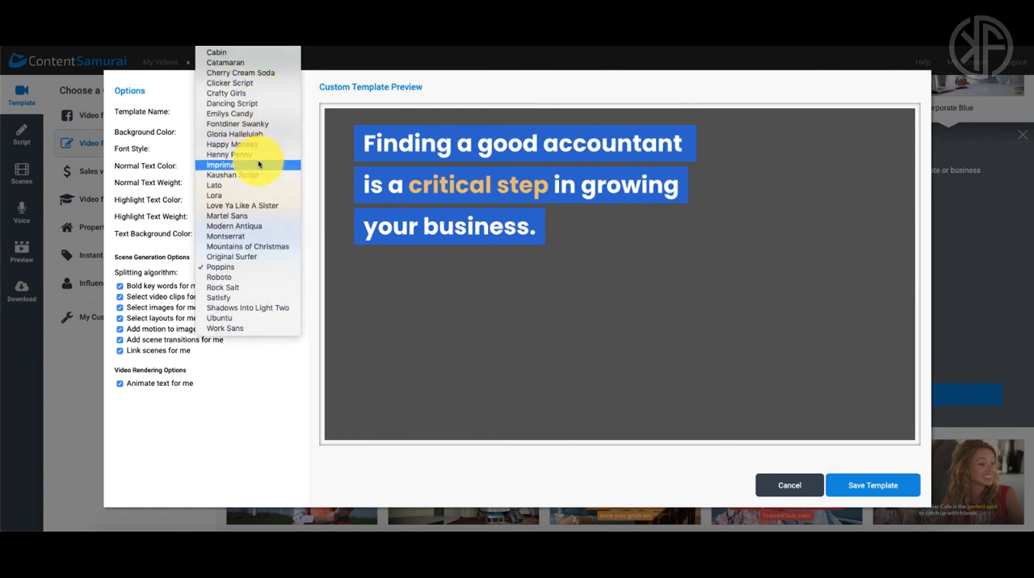
pyautogui.click(222, 187)
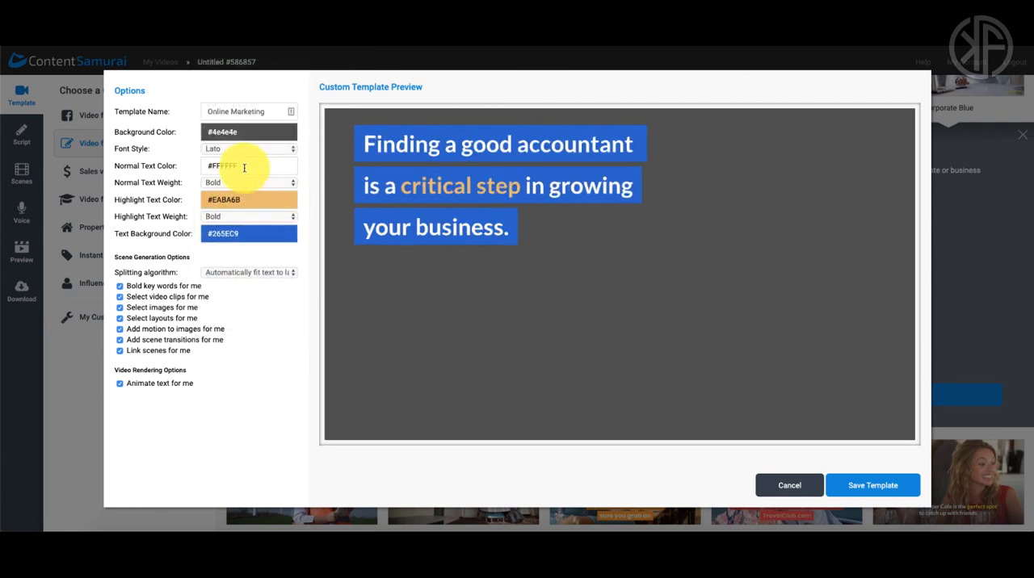
# Step: Open the color picker for the custom template's normal text color
pyautogui.click(245, 166)
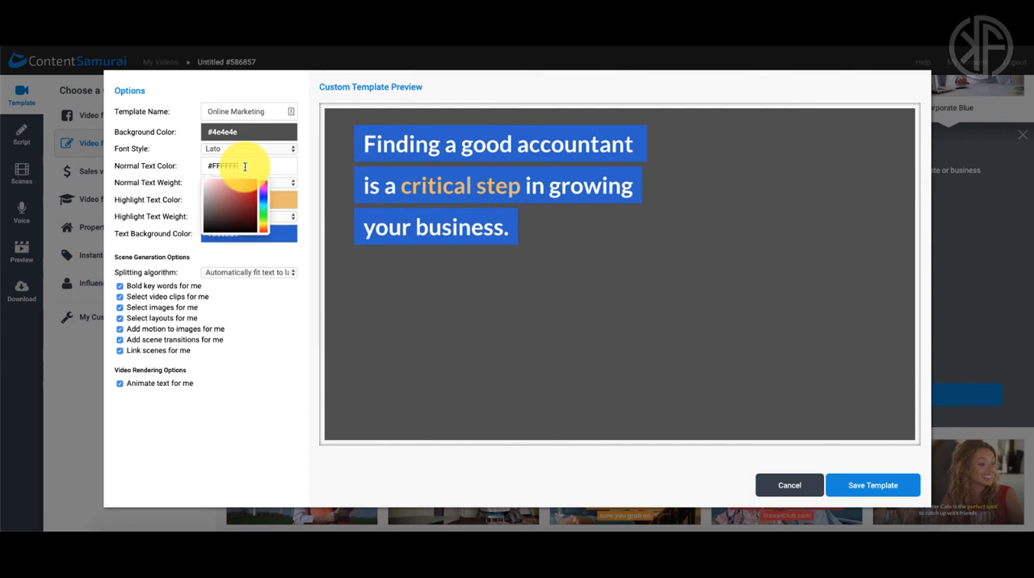
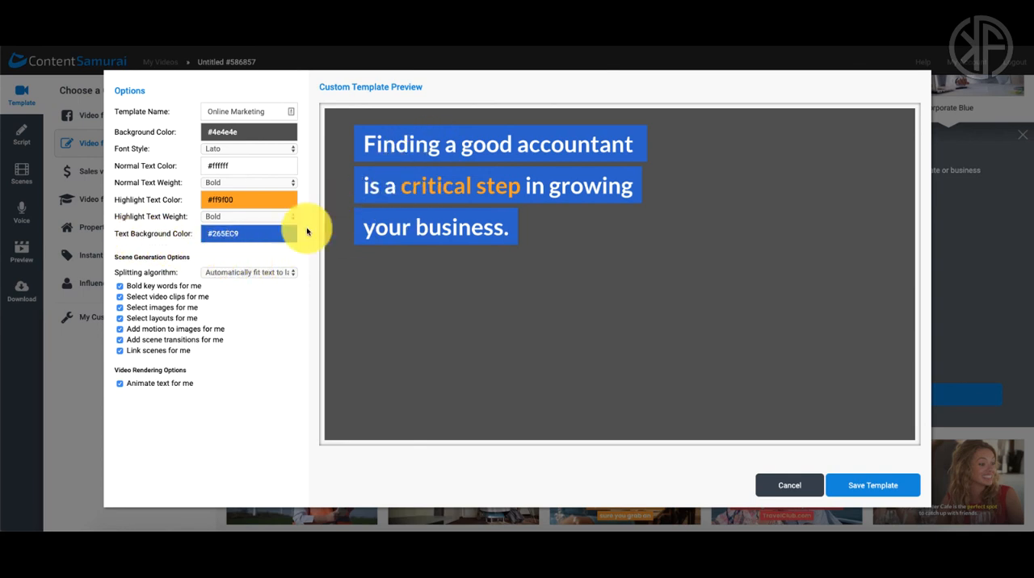
# Step: Set the custom template's text background color to the blue #2760ce
pyautogui.click(263, 234)
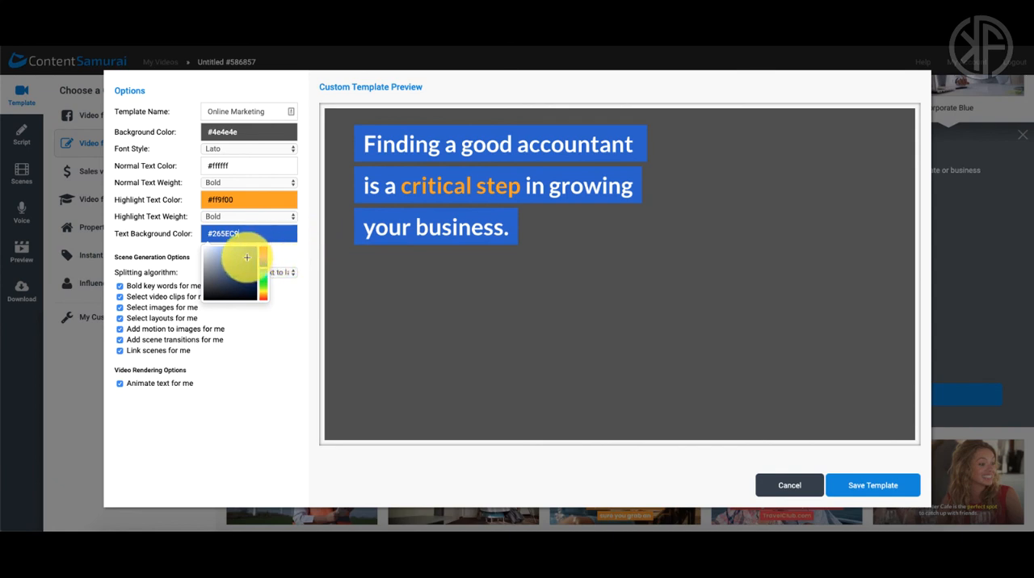
pyautogui.moveTo(242, 266)
pyautogui.mouseDown()
pyautogui.moveTo(237, 253)
pyautogui.moveTo(247, 257)
pyautogui.mouseUp()
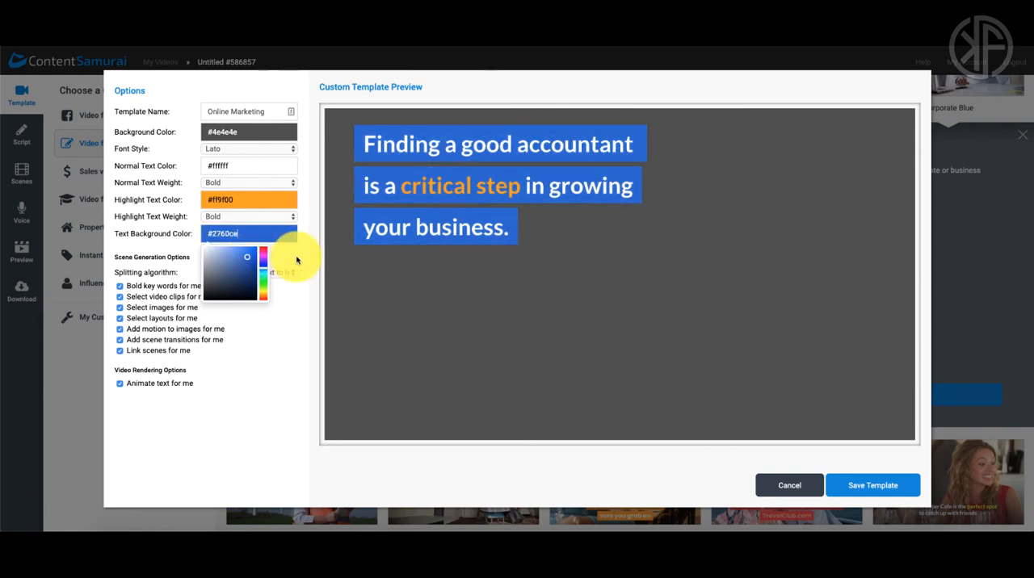
pyautogui.click(294, 259)
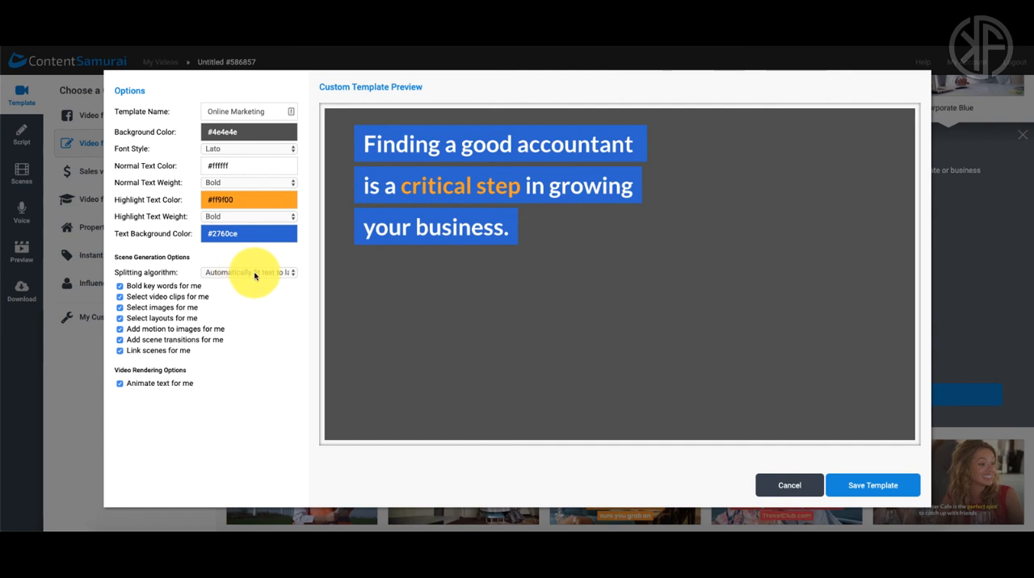
# Step: Turn off automatic bolding of key words, with the splitting algorithm on Automatically fit text to layout, and save the custom template
pyautogui.click(254, 274)
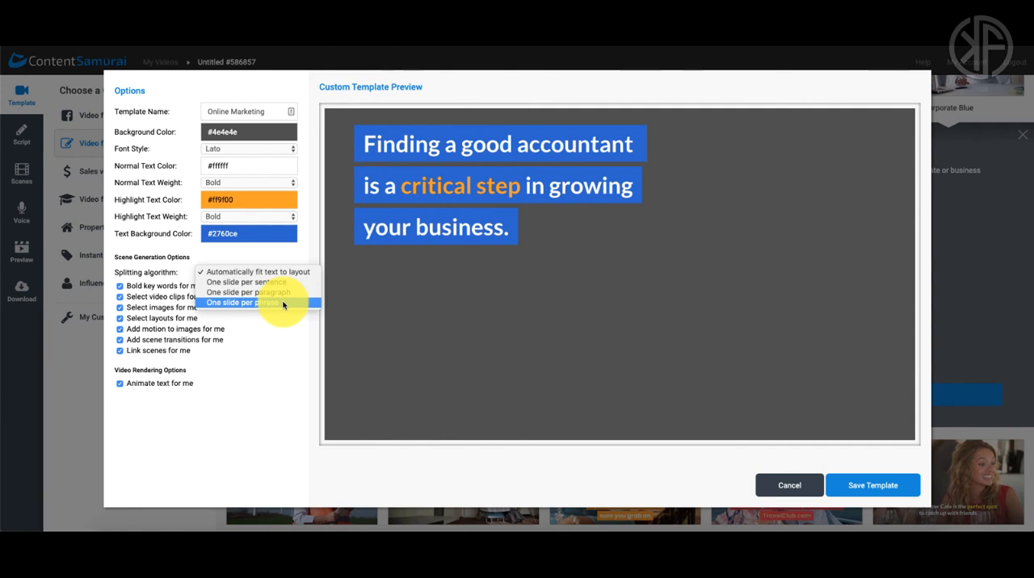
pyautogui.click(253, 273)
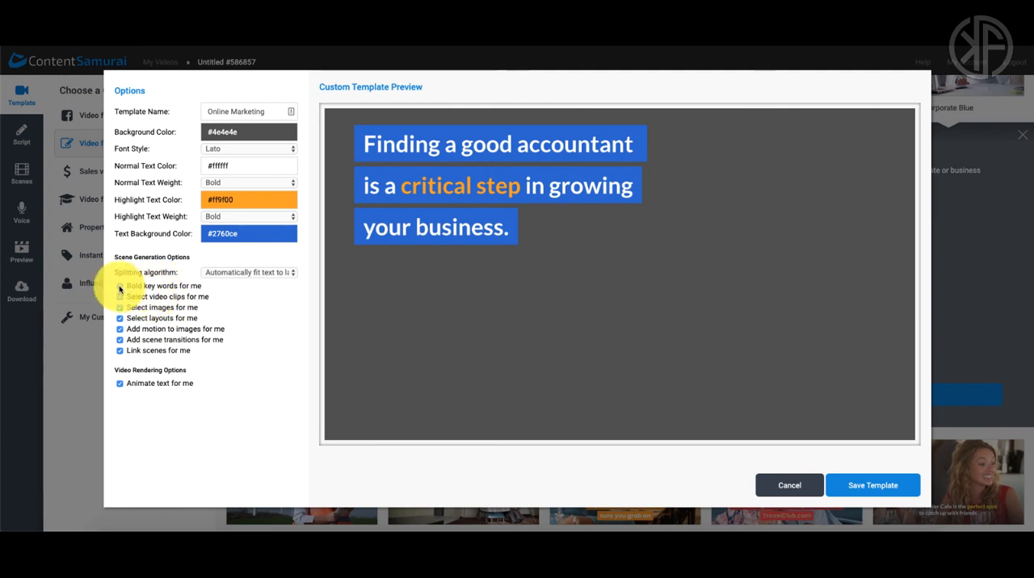
pyautogui.click(120, 286)
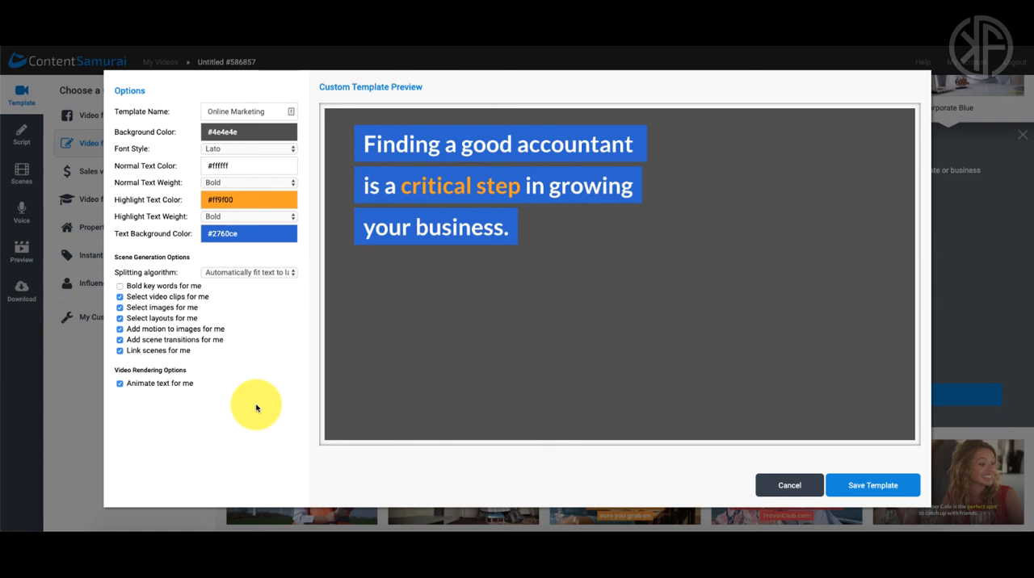
pyautogui.click(873, 486)
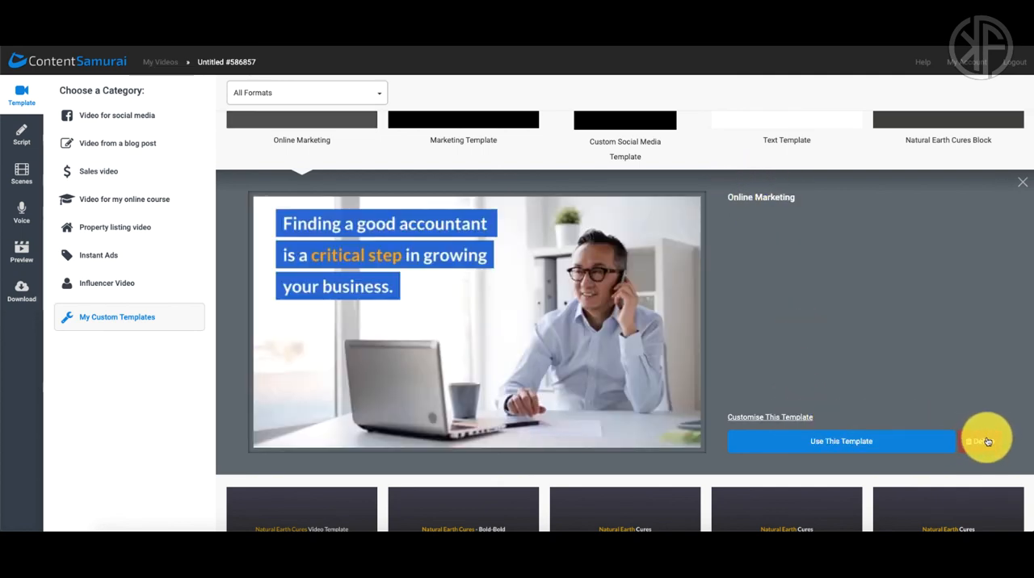
# Step: Use the Online Marketing template for the video and title it How To Make A Video
pyautogui.click(858, 442)
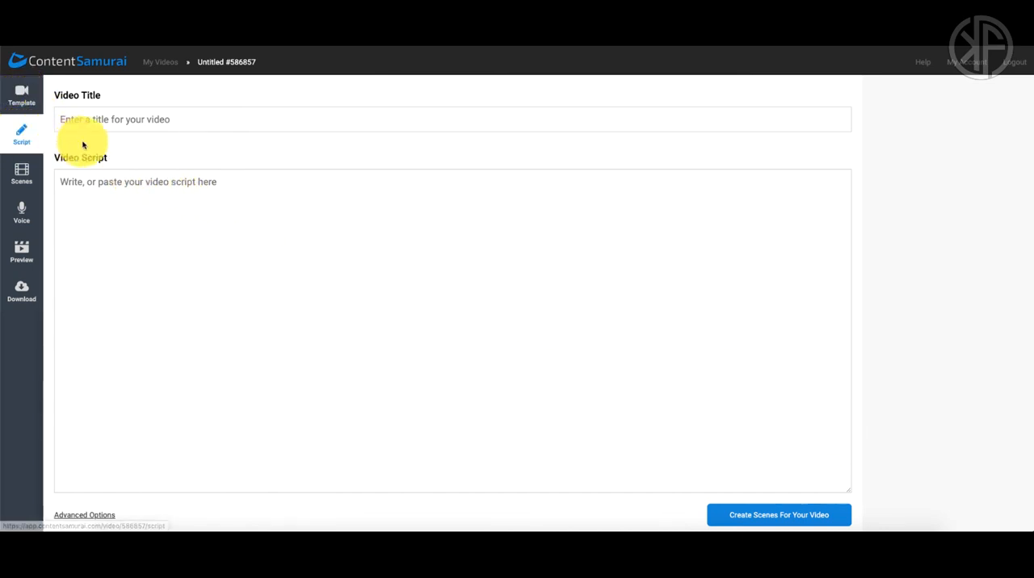
pyautogui.click(131, 121)
pyautogui.write('How')
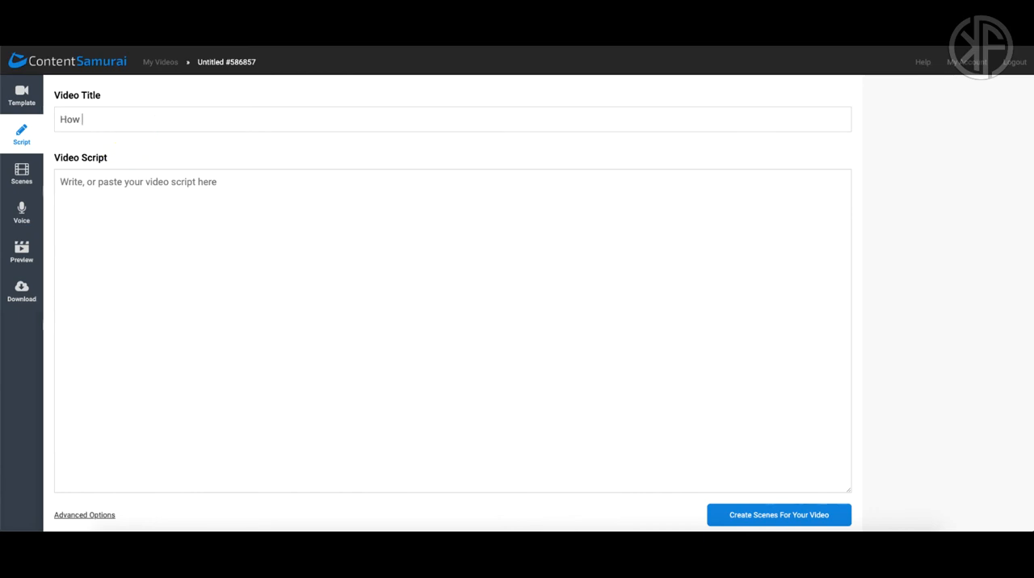
pyautogui.write(' To Make A Video')
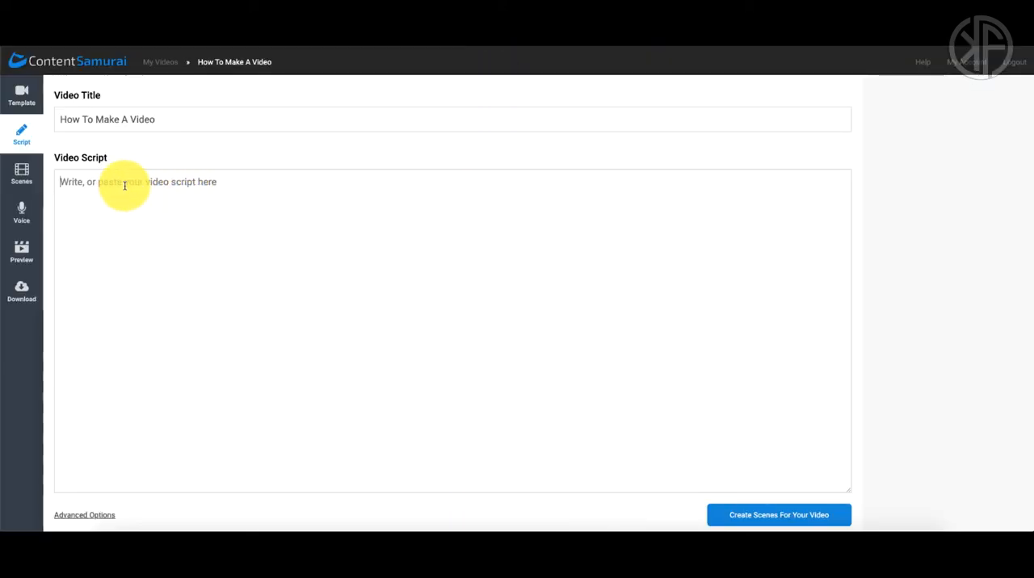
# Step: Paste the copied text as the video script and separate the first paragraph's four sentences with blank lines
pyautogui.write("Creating a video (or video series) to help market your product or service is a no-brainer. It's an easy, shareable way to communicate your company's core message. It can also lead to a strong ROI. In fact, product videos increase the chance of a purchase by 144%.  Like many companies, you might not have the in-house resources to create a clip or much time to waste on learning video editing software yourself.")
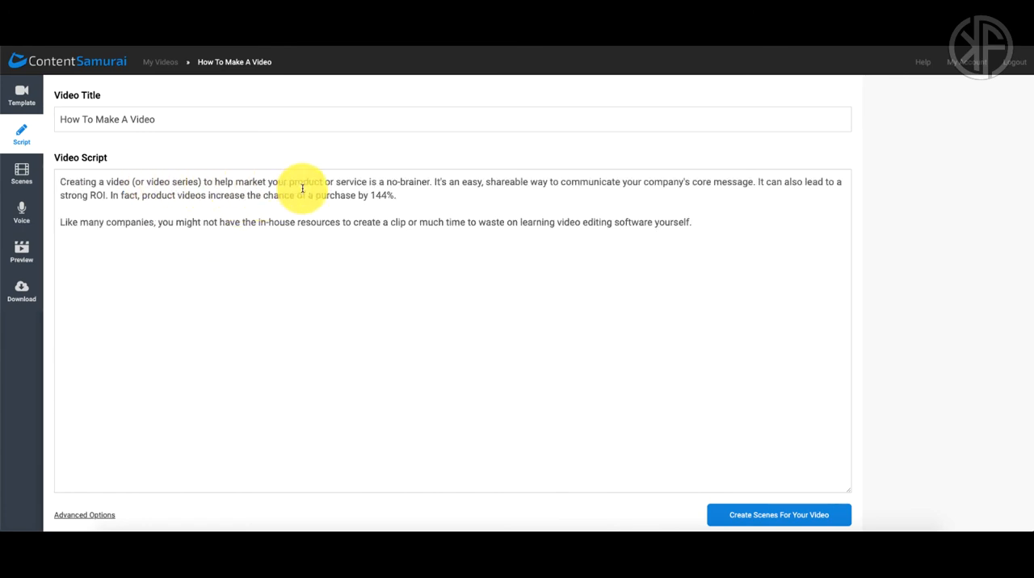
pyautogui.click(434, 183)
pyautogui.press('Return')
pyautogui.press('Return')
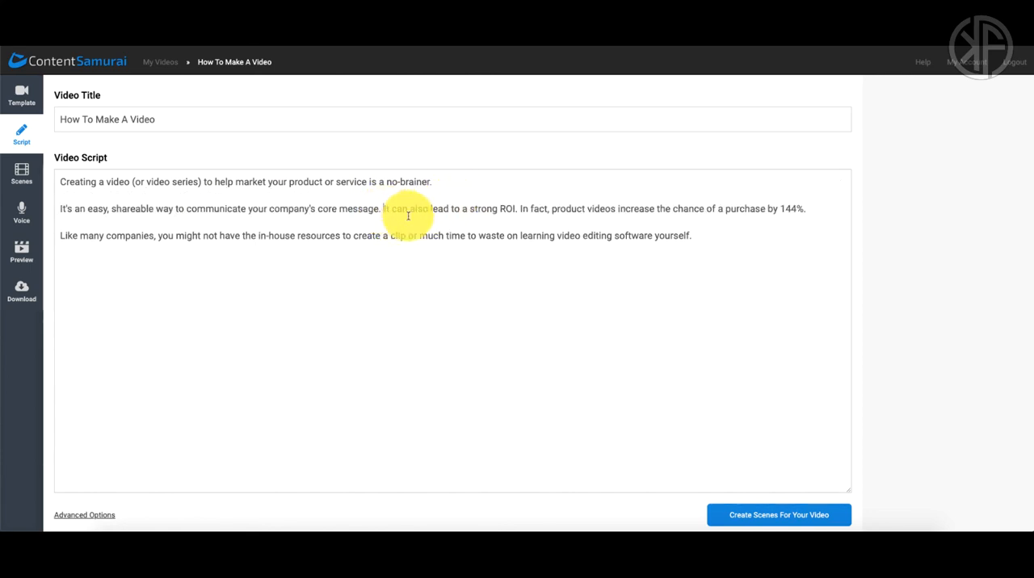
pyautogui.click(382, 209)
pyautogui.press('Return')
pyautogui.press('Return')
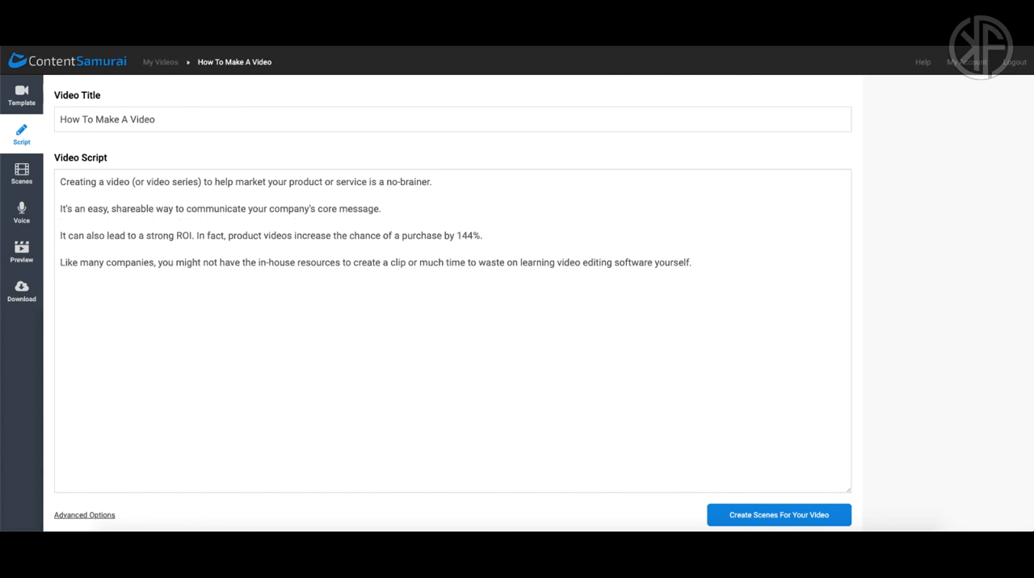
pyautogui.click(196, 235)
pyautogui.press('Return')
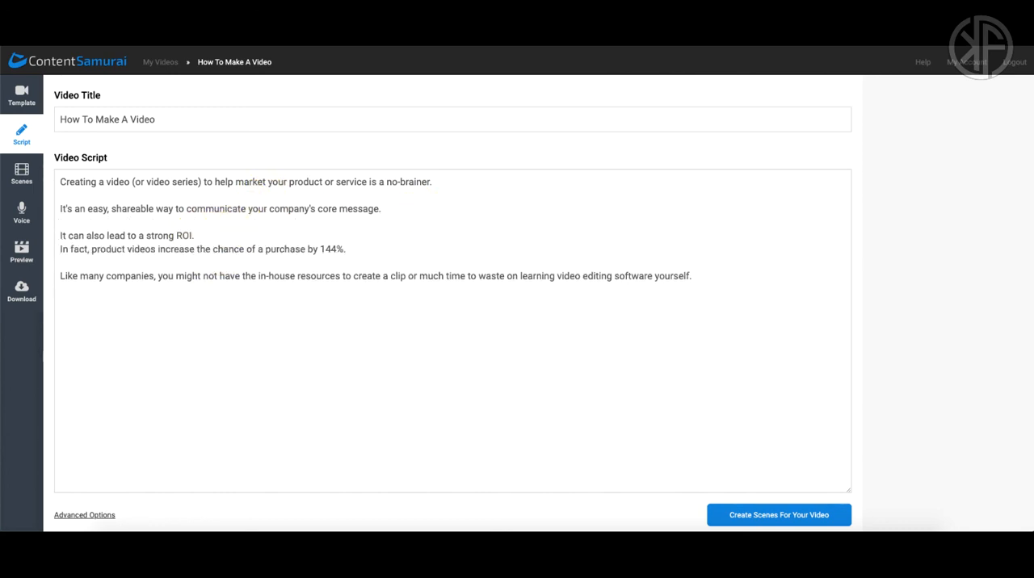
pyautogui.press('Return')
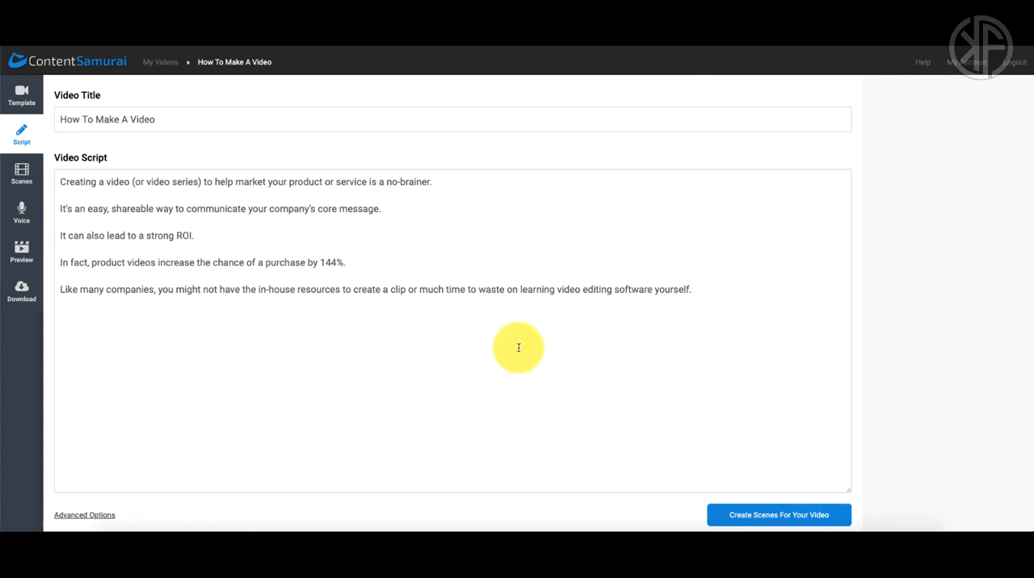
# Step: Create the scenes from the script and find clips for scene 1 using its suggested keyword video
pyautogui.click(789, 517)
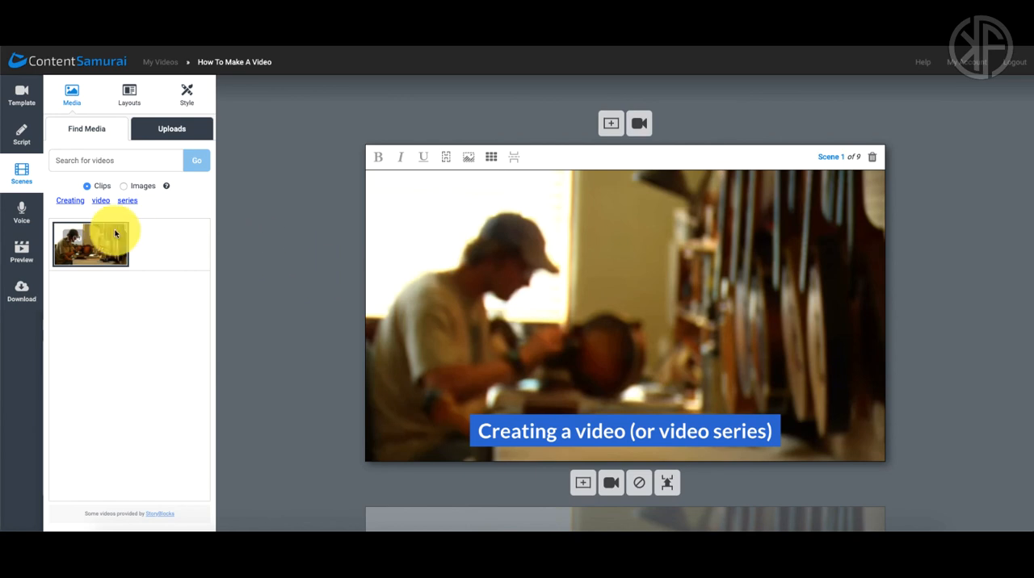
pyautogui.click(99, 202)
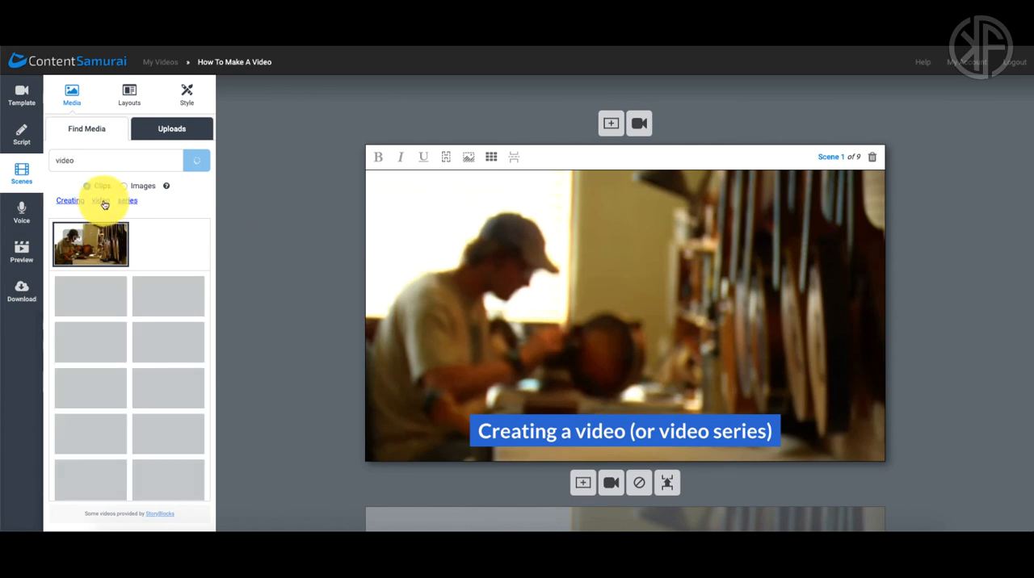
pyautogui.scroll(-3, 160, 321)
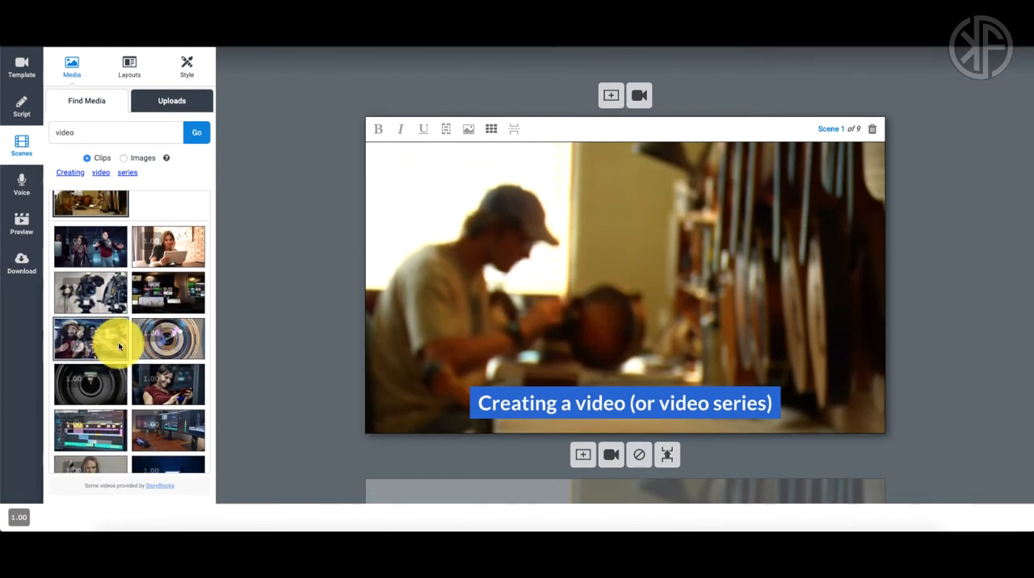
# Step: Browse the image results for the keyword video and the previously uploaded images
pyautogui.click(124, 158)
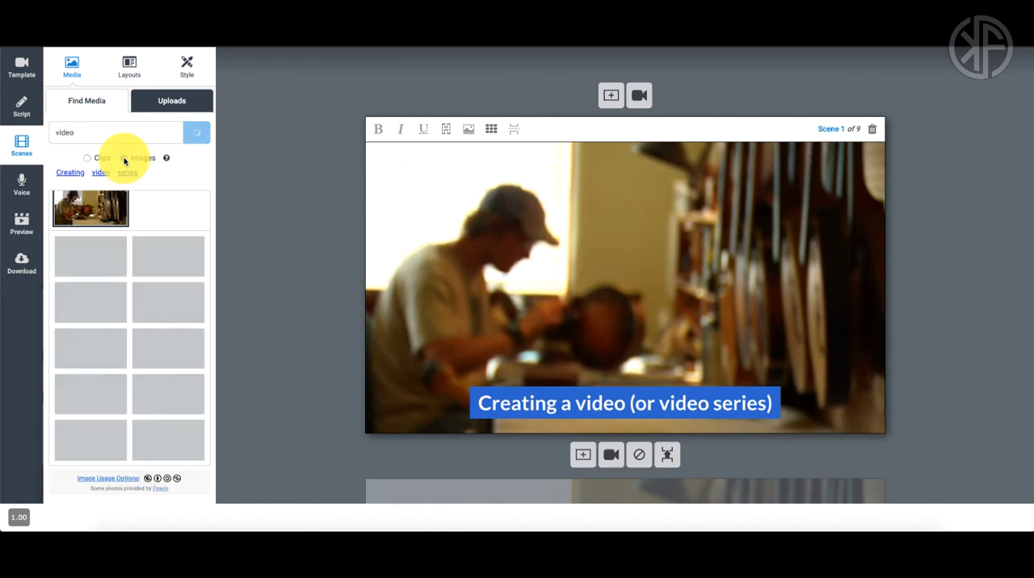
pyautogui.scroll(-1, 153, 318)
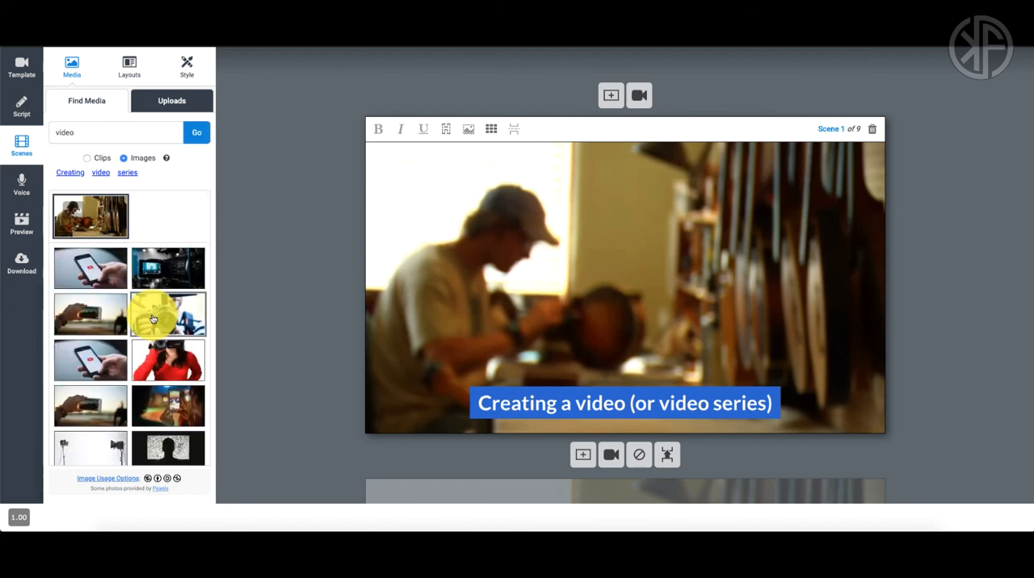
pyautogui.scroll(-2, 153, 318)
pyautogui.scroll(2, 152, 318)
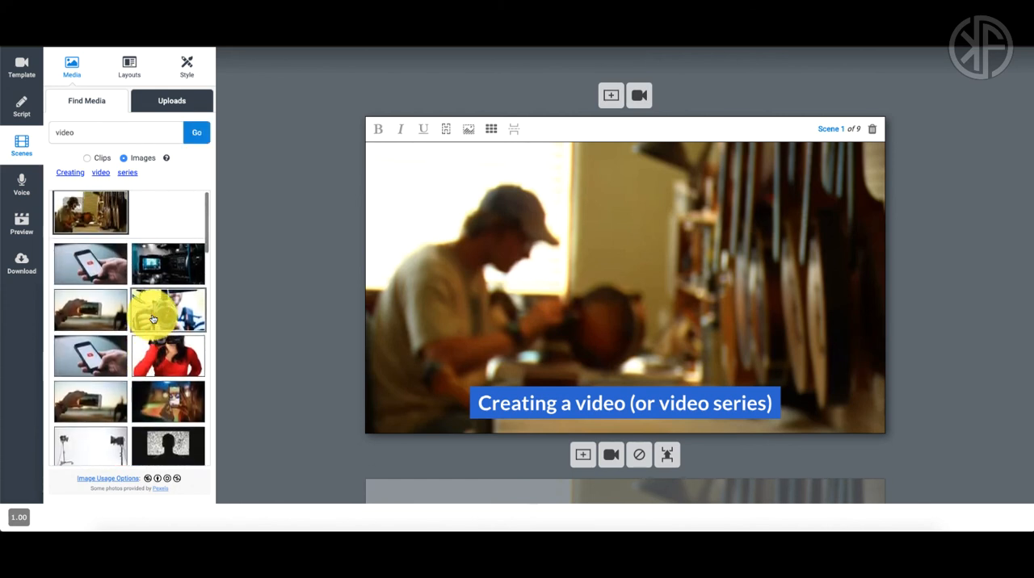
pyautogui.scroll(1, 152, 318)
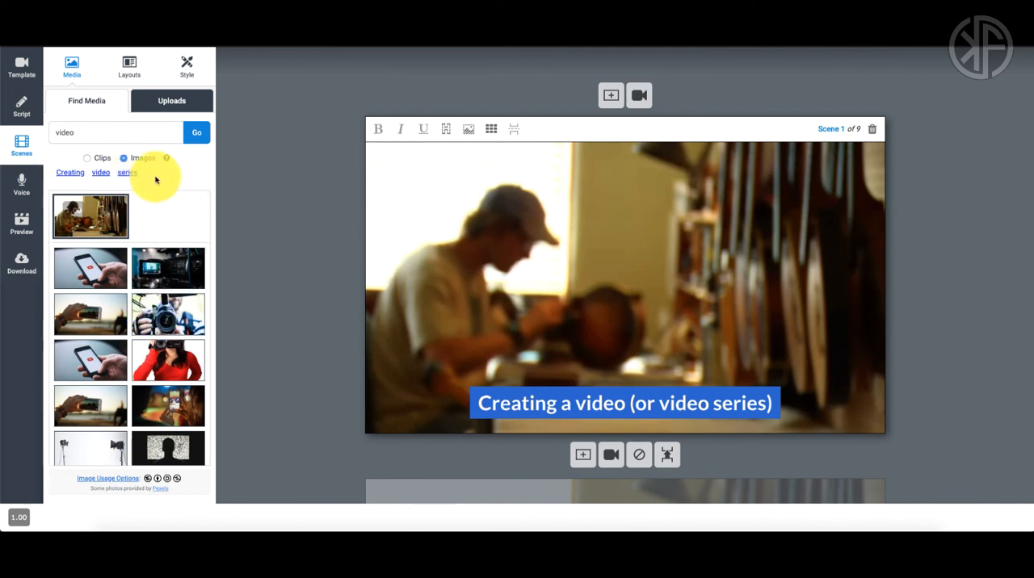
pyautogui.click(172, 103)
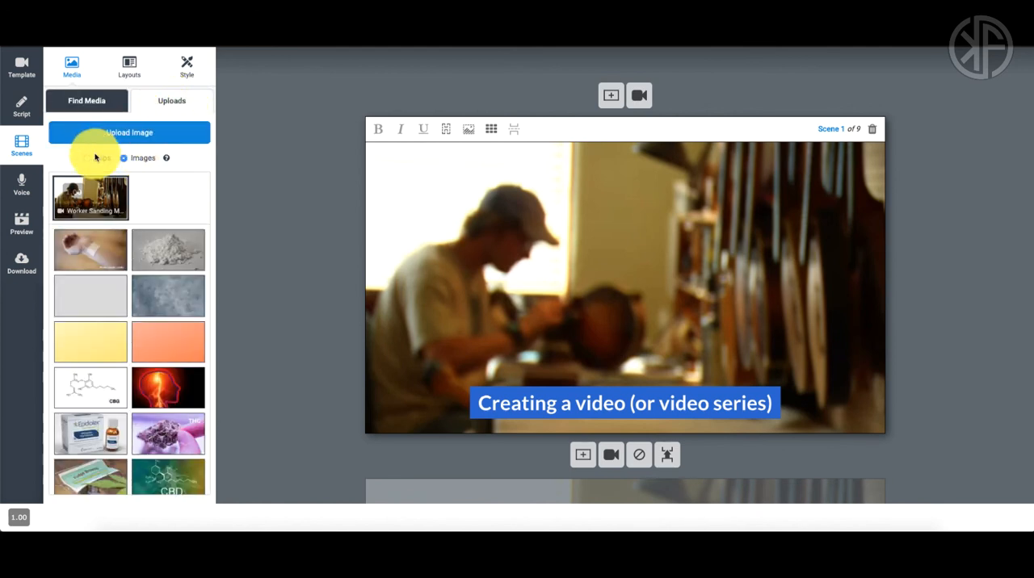
# Step: Return to the stock clip results and apply the clip of the group gathered around a camera to scene 1
pyautogui.click(87, 102)
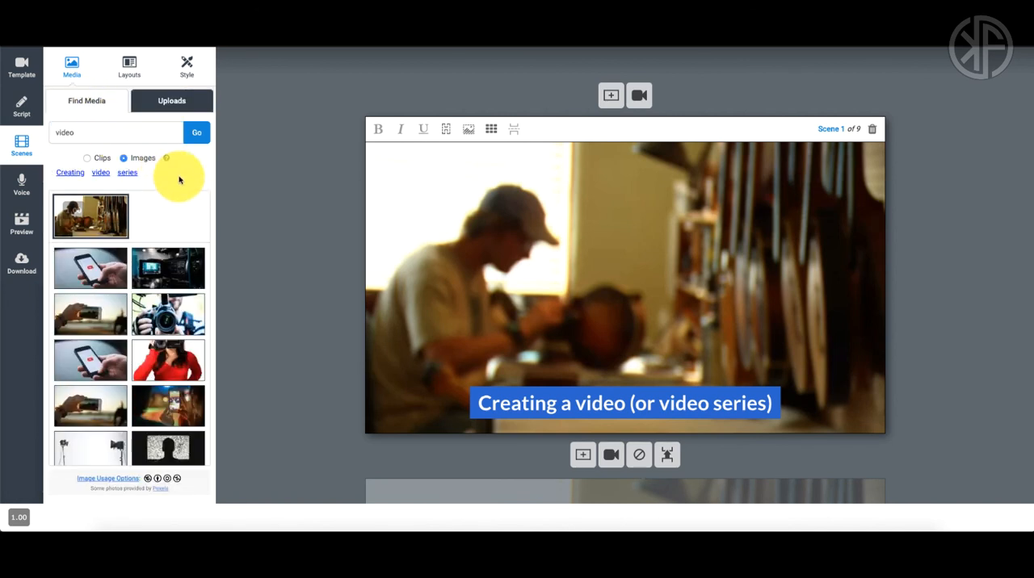
pyautogui.click(98, 161)
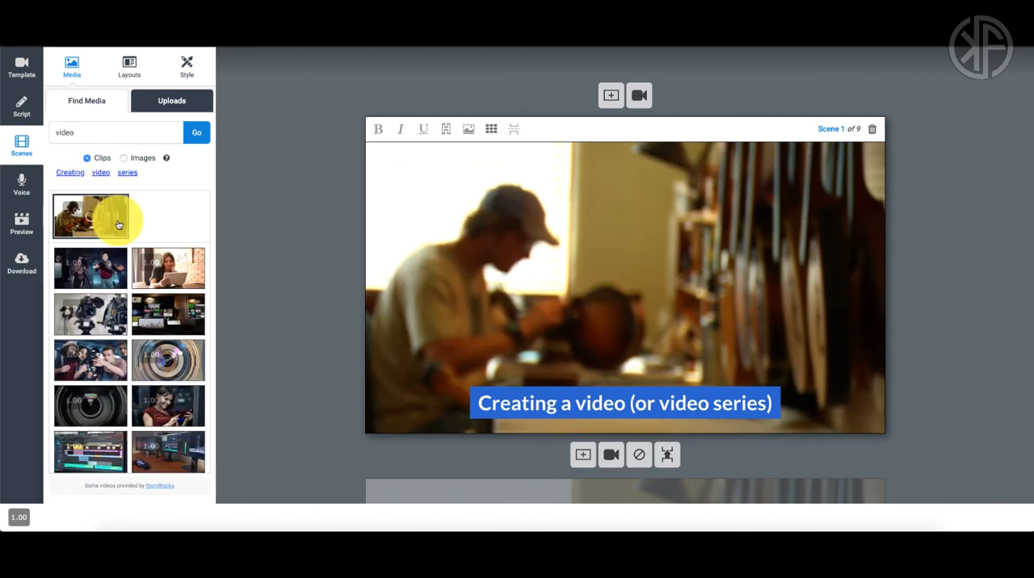
pyautogui.click(110, 368)
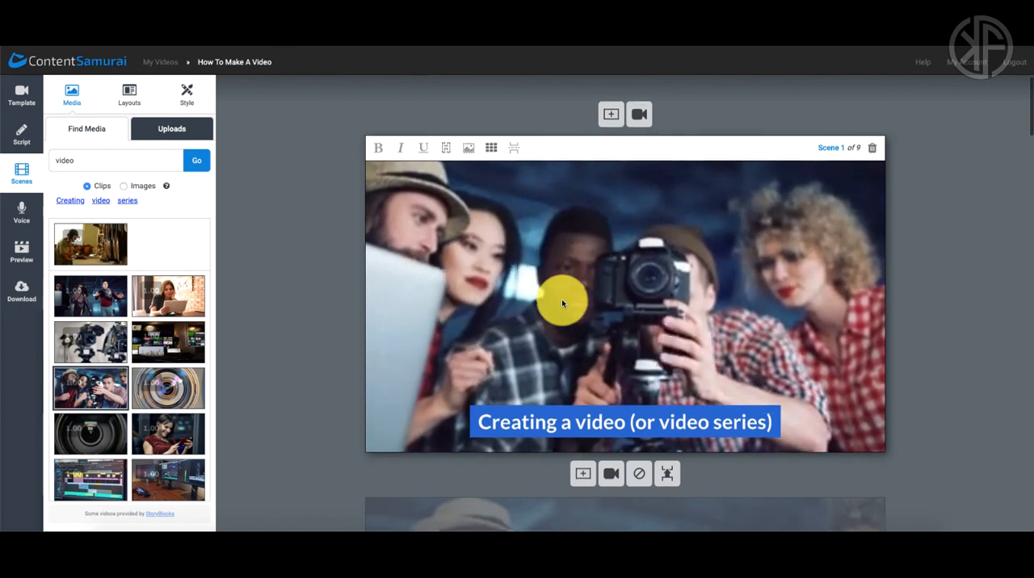
# Step: Examine scenes 1 to 3, comparing how the script text is split and which background clips are shared
pyautogui.scroll(-2, 561, 299)
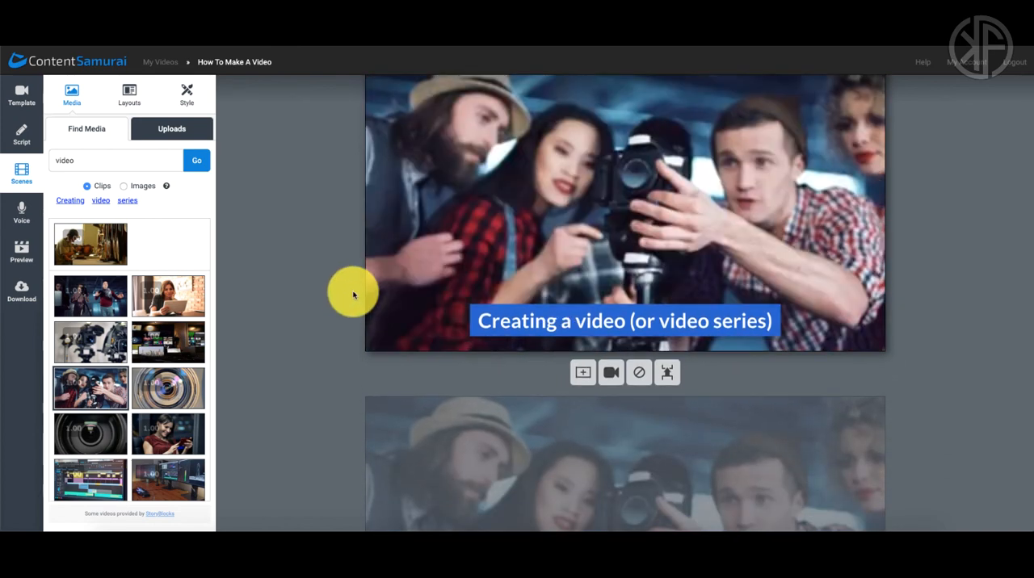
pyautogui.scroll(-1, 445, 280)
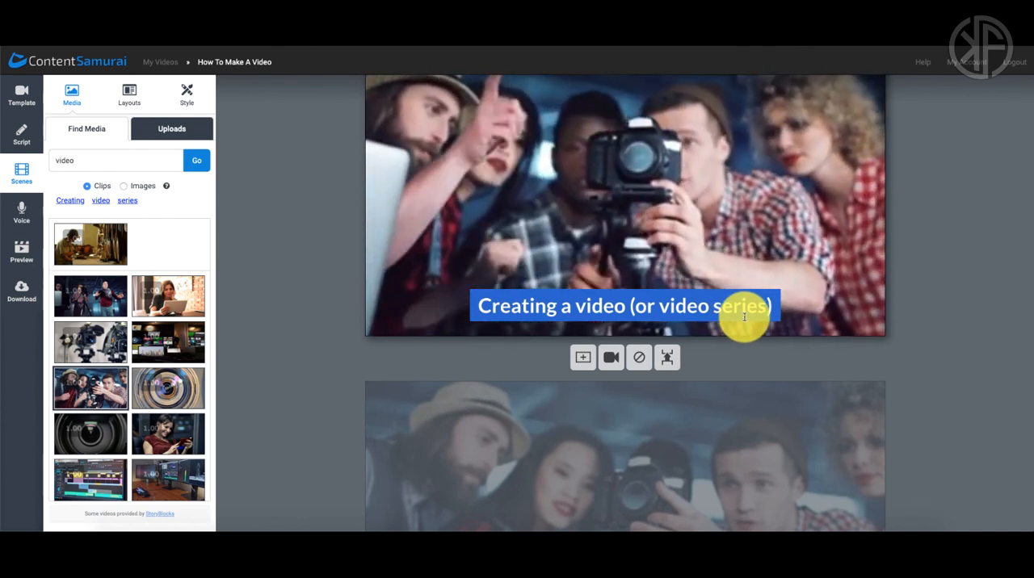
pyautogui.scroll(-1, 744, 317)
pyautogui.scroll(-4, 744, 318)
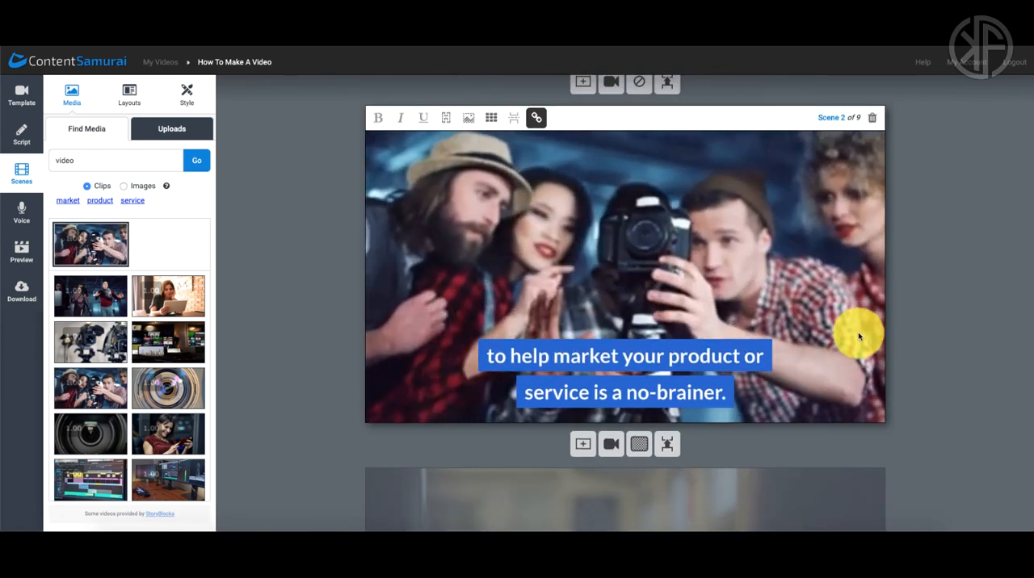
pyautogui.scroll(1, 768, 310)
pyautogui.scroll(5, 768, 314)
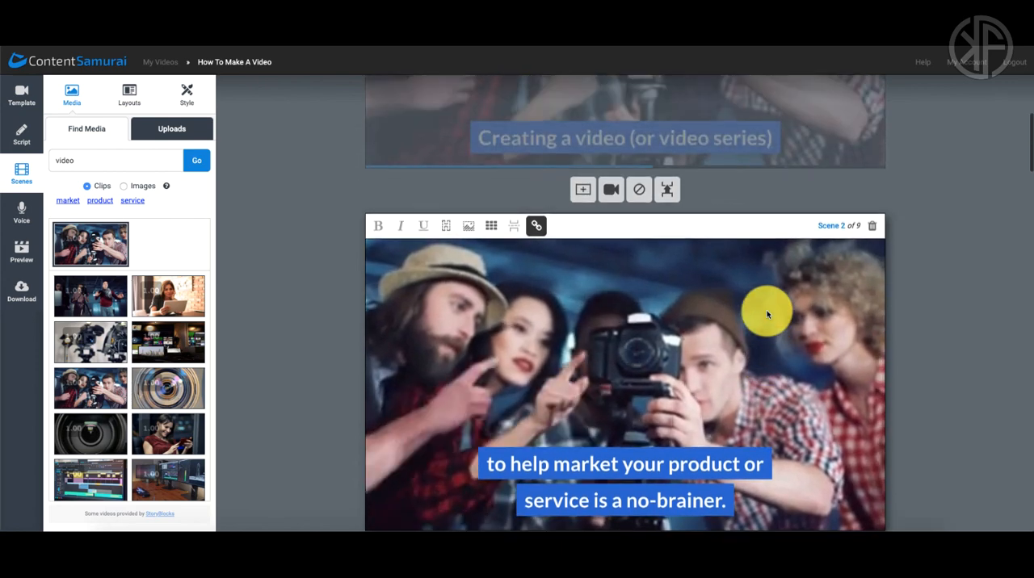
pyautogui.scroll(-2, 767, 314)
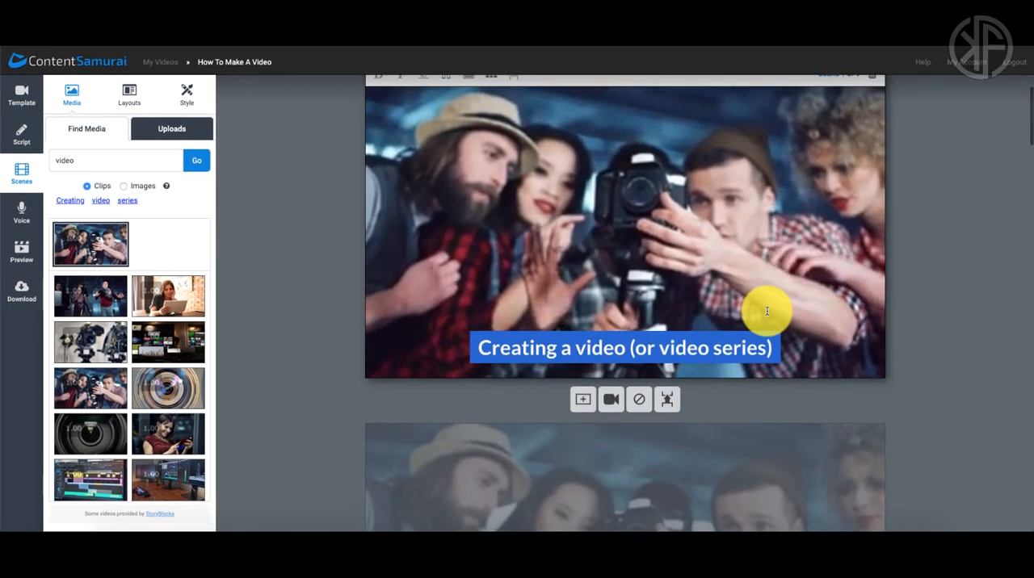
pyautogui.scroll(-1, 766, 311)
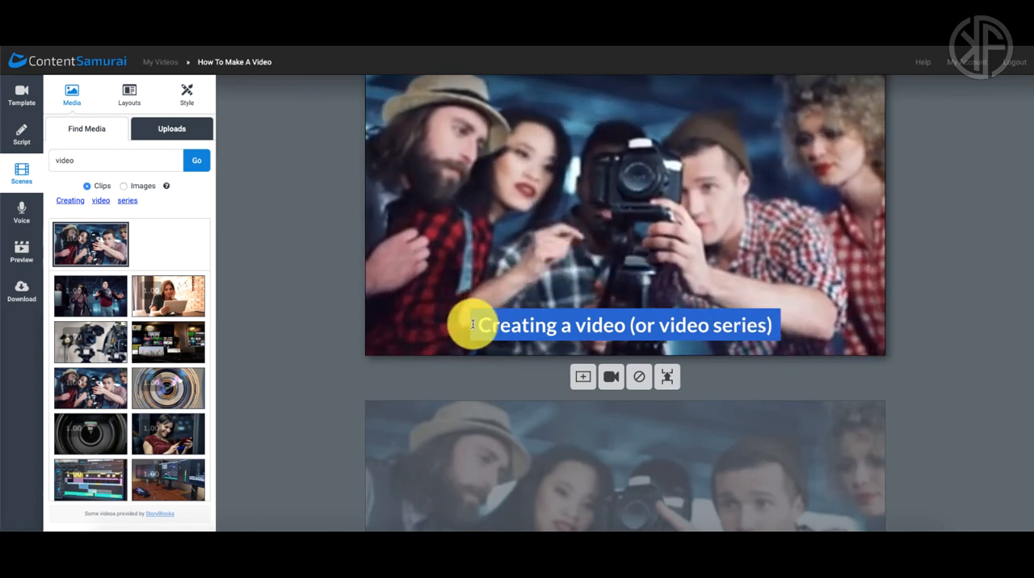
pyautogui.scroll(-2, 773, 336)
pyautogui.click(775, 339)
pyautogui.scroll(-1, 775, 337)
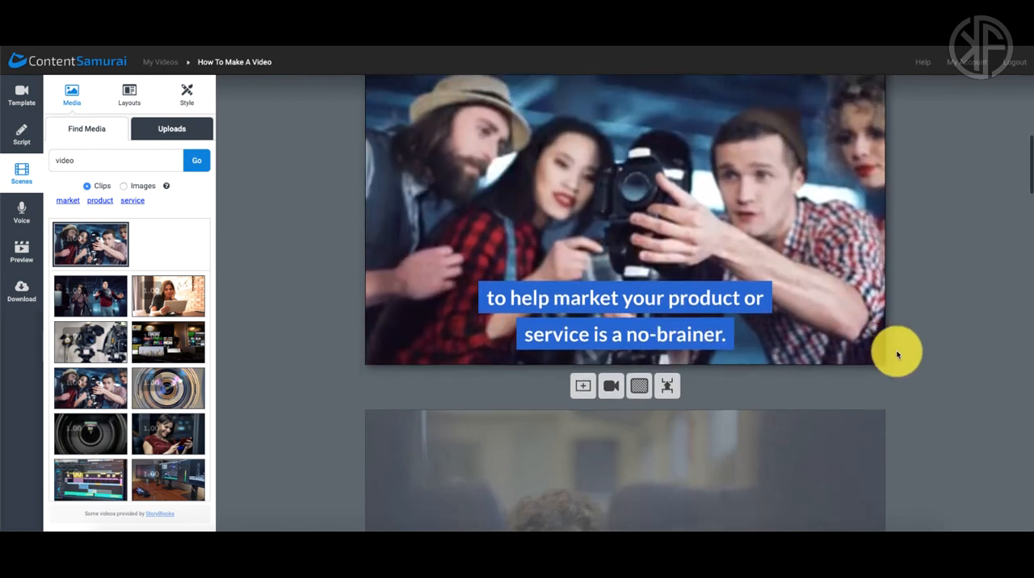
pyautogui.scroll(-5, 896, 354)
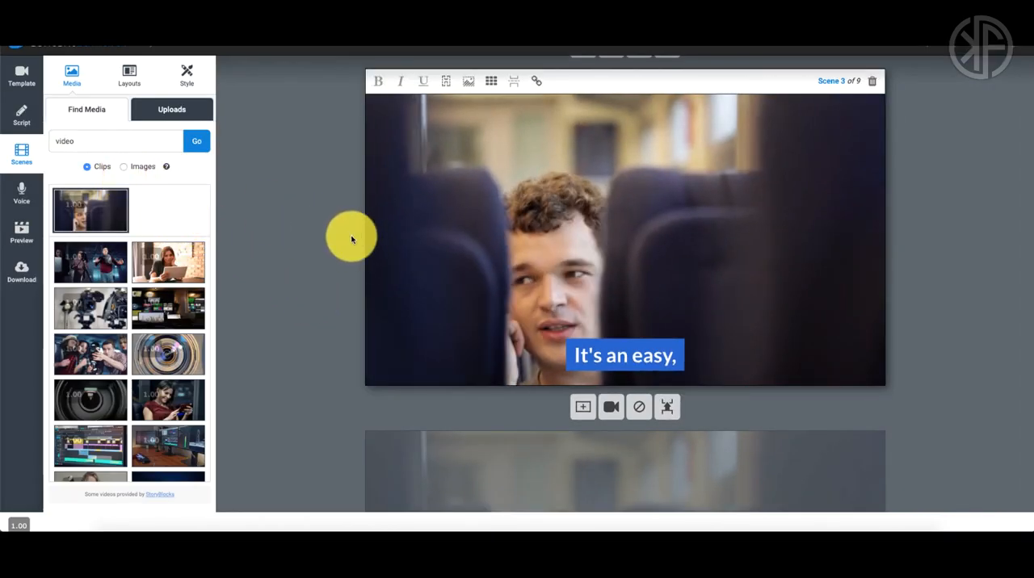
pyautogui.scroll(-1, 392, 251)
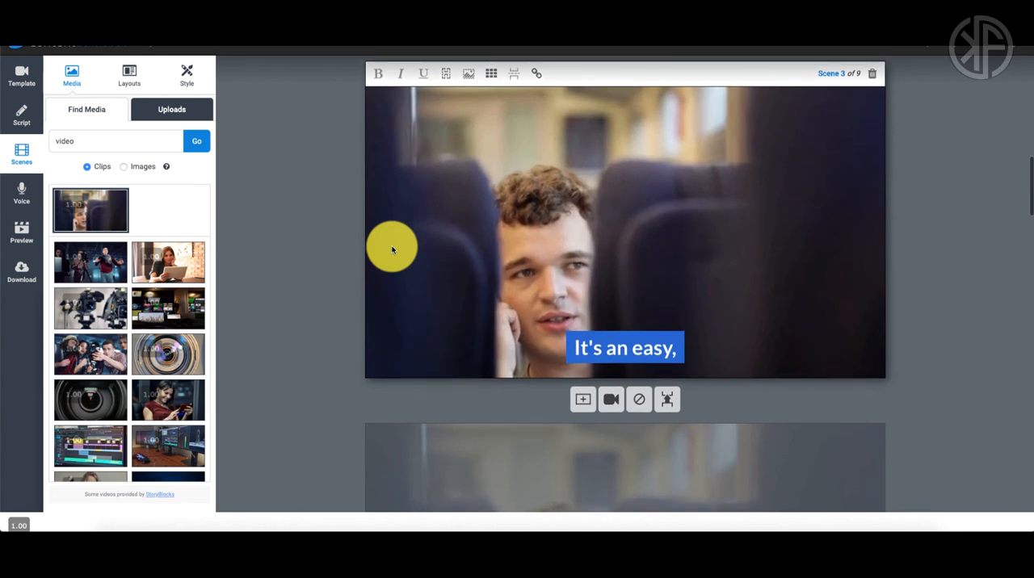
# Step: Search the images for "easy" and apply a close-up of the red easy button to scene 3
pyautogui.click(140, 168)
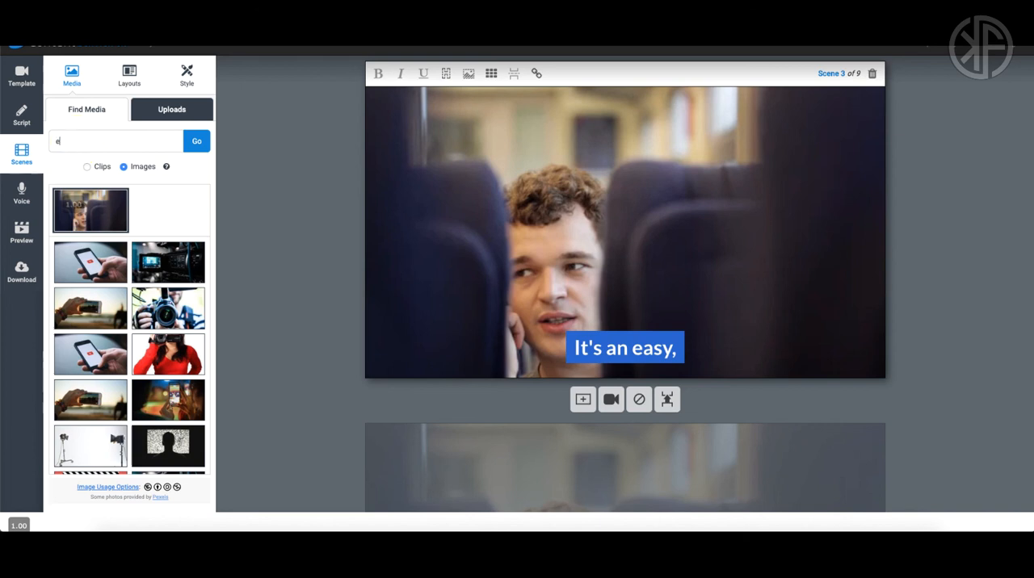
pyautogui.press('Return')
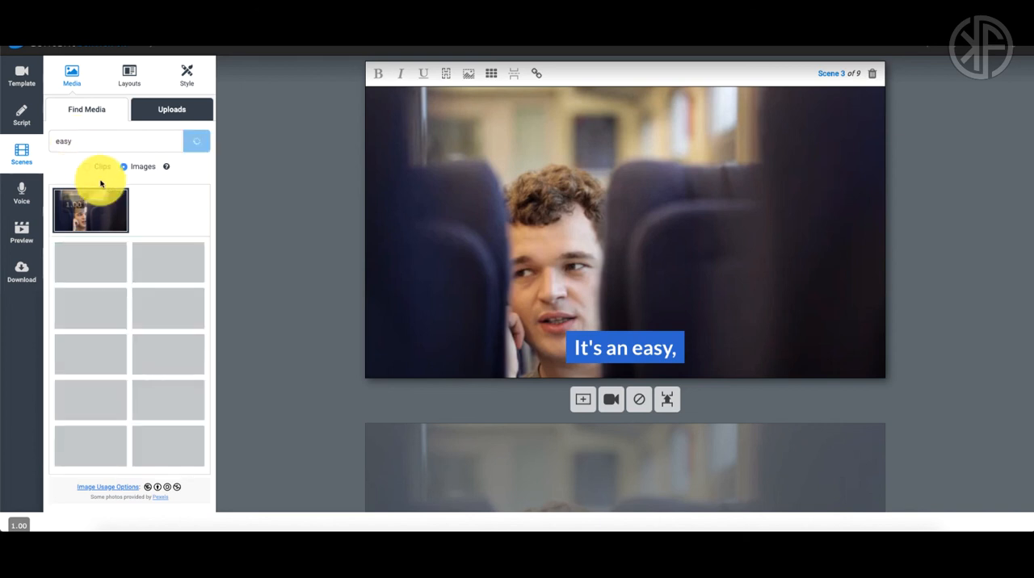
pyautogui.scroll(-3, 196, 236)
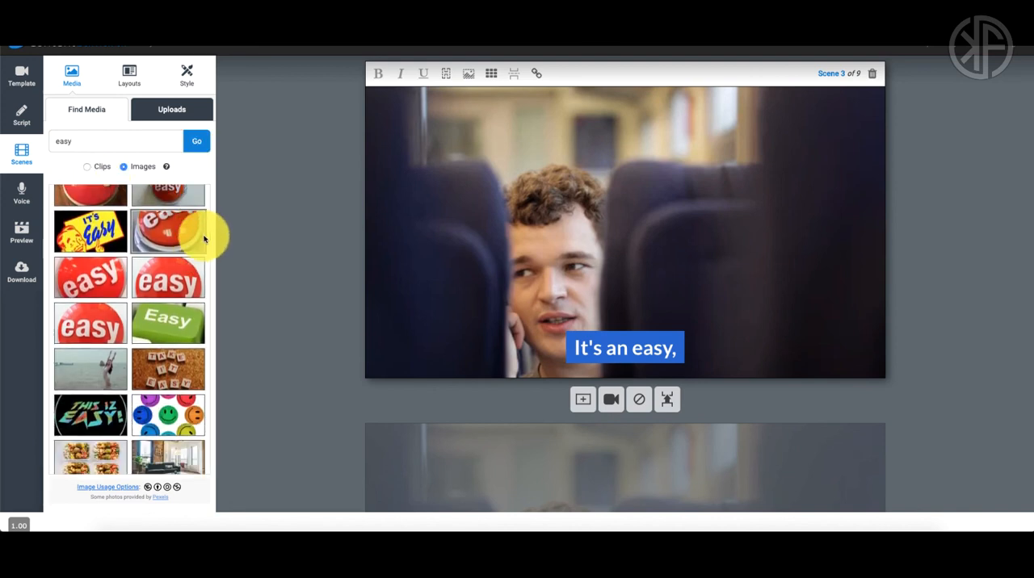
pyautogui.click(169, 275)
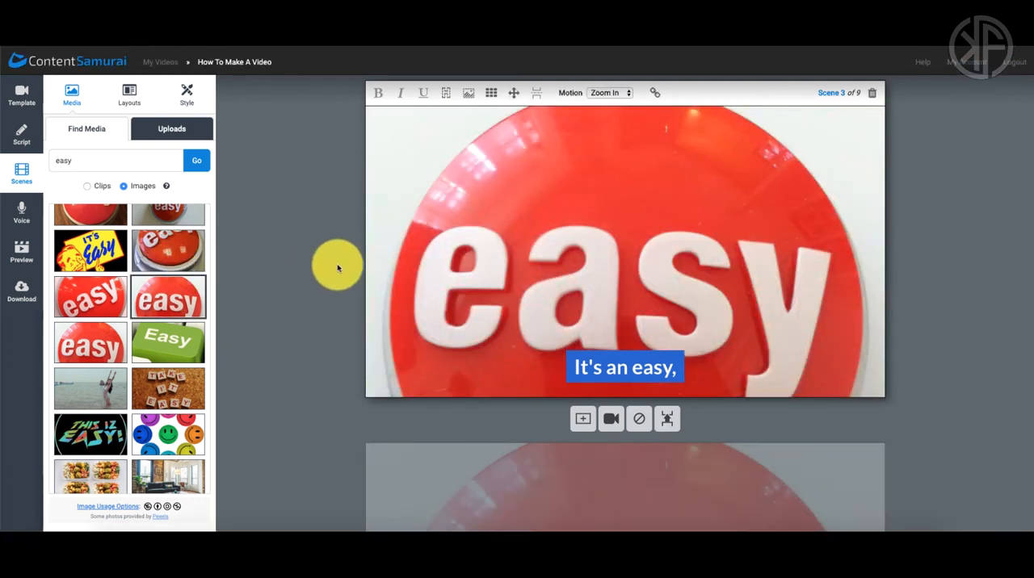
# Step: Examine scenes 3 to 5, comparing their captions and which of them share the same background image
pyautogui.scroll(-2, 337, 268)
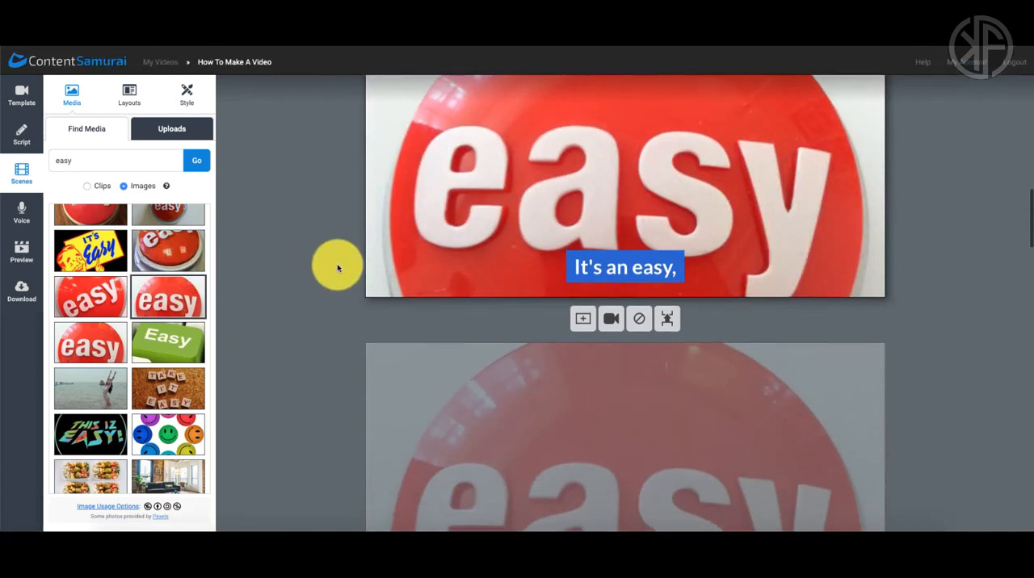
pyautogui.scroll(-3, 337, 268)
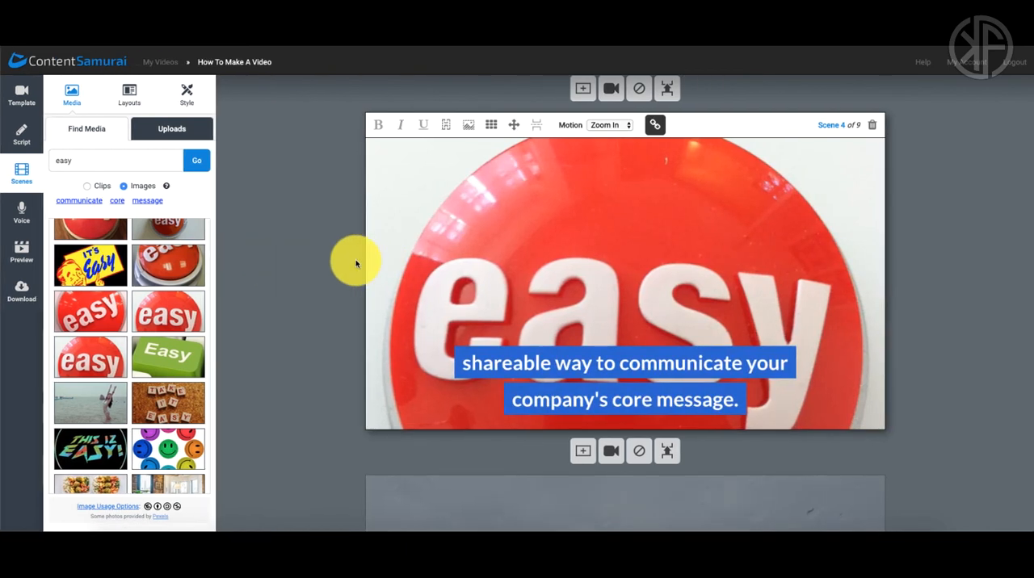
pyautogui.scroll(2, 355, 260)
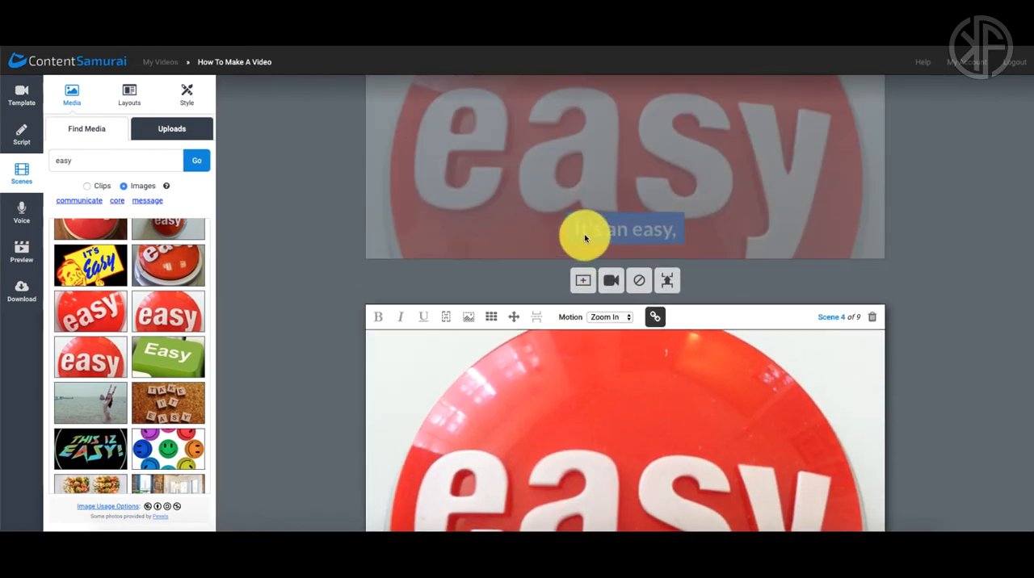
pyautogui.scroll(-1, 363, 300)
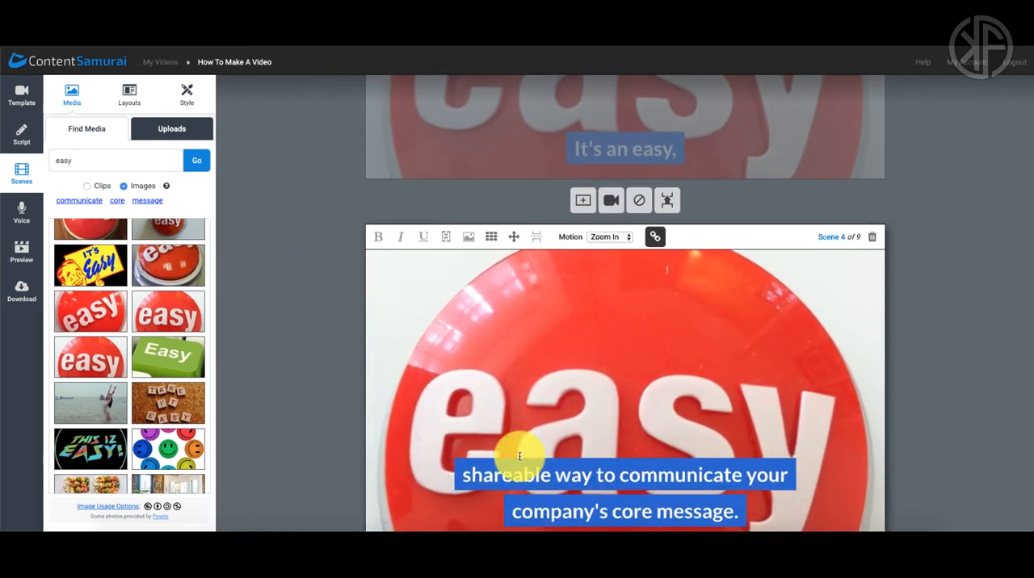
pyautogui.scroll(-1, 615, 468)
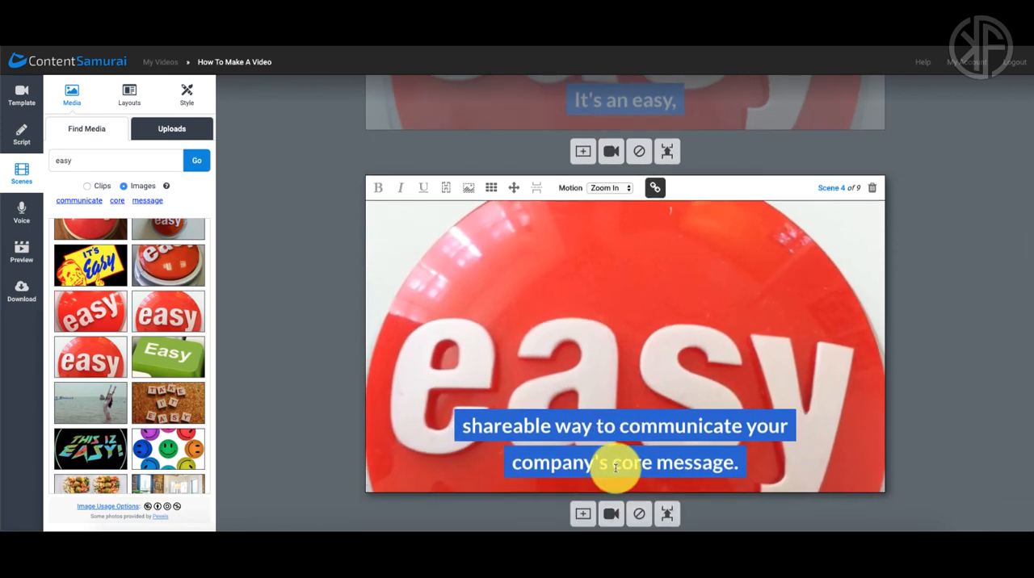
pyautogui.scroll(1, 610, 462)
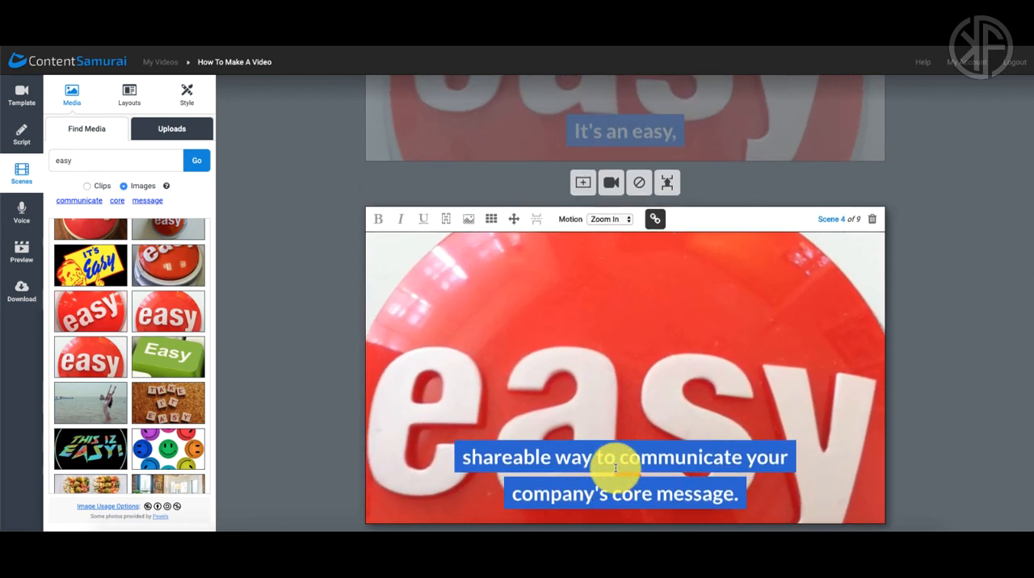
pyautogui.scroll(-2, 615, 472)
pyautogui.scroll(-3, 615, 471)
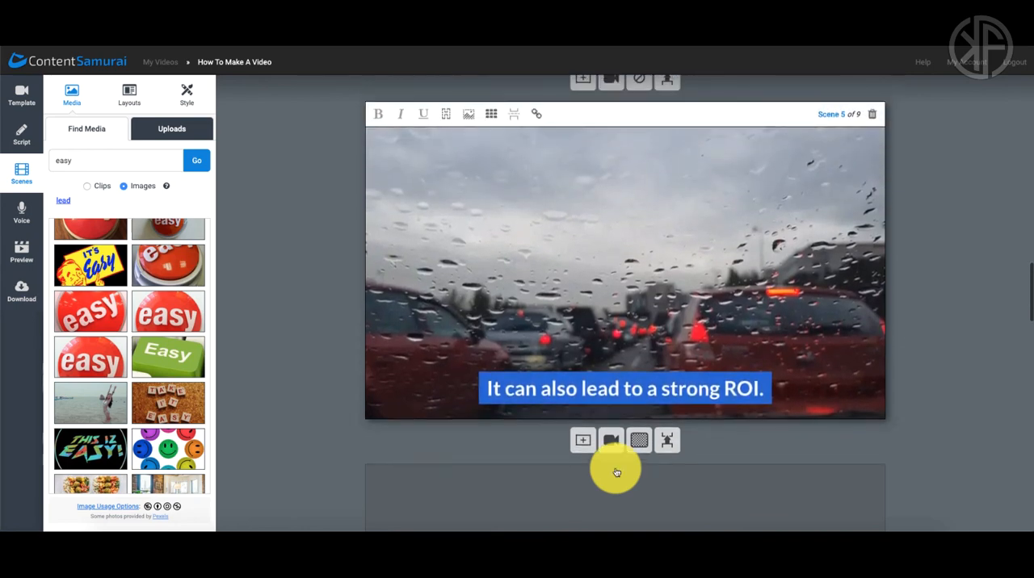
pyautogui.scroll(5, 376, 366)
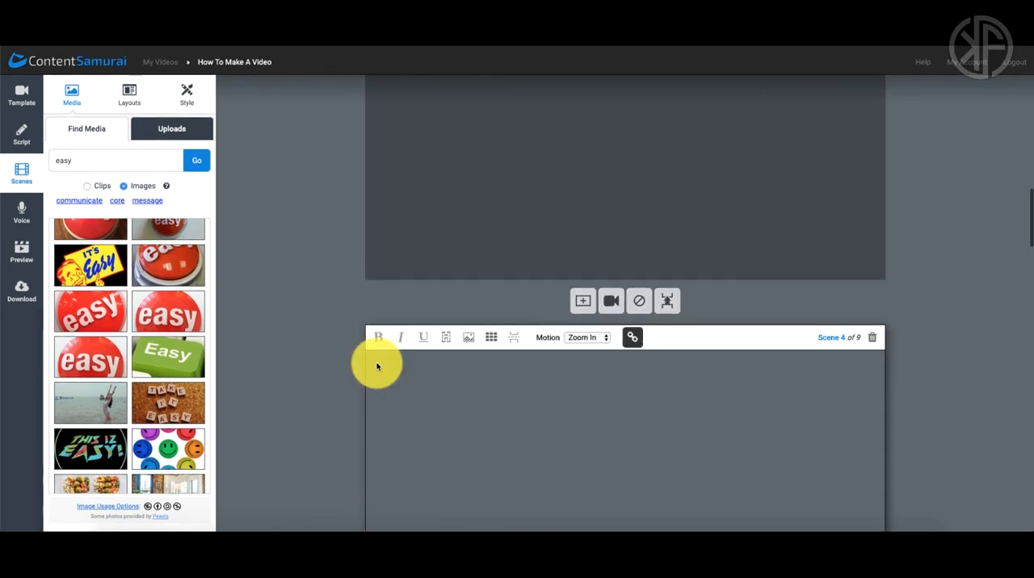
# Step: Move scene 1's caption to the upper-left corner of the frame and make the word "Creating" bold
pyautogui.scroll(2, 377, 366)
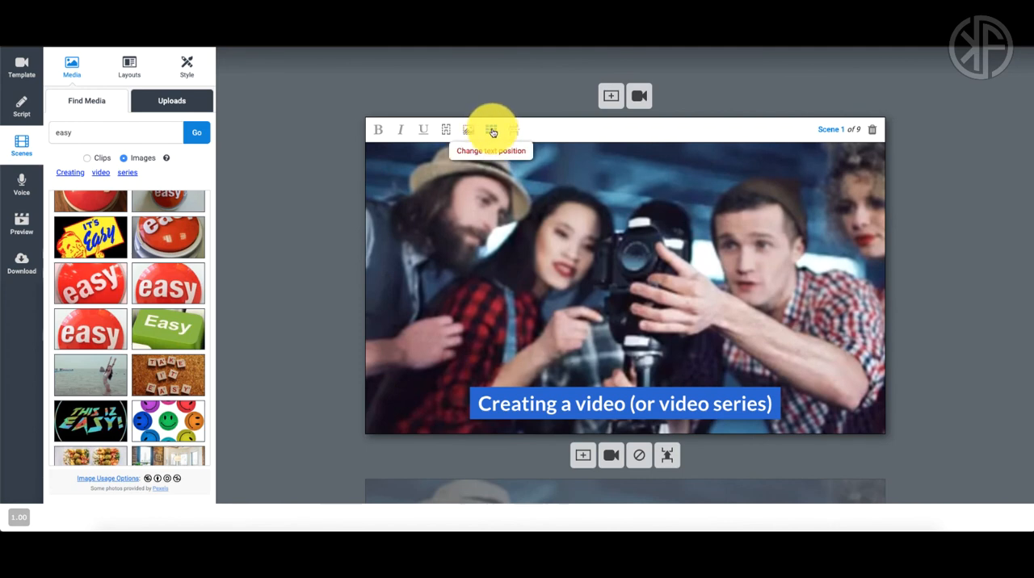
pyautogui.click(491, 175)
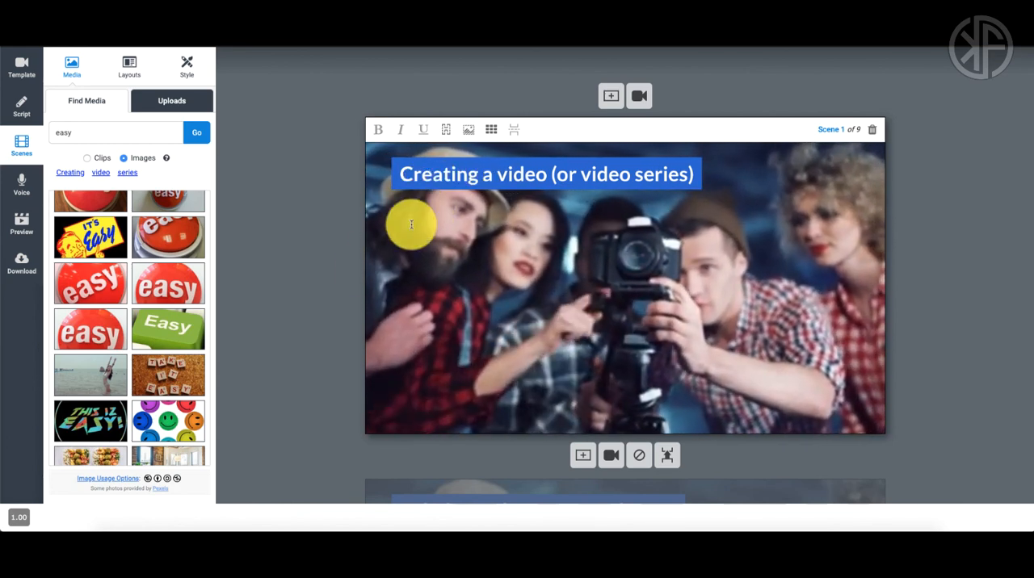
pyautogui.scroll(-2, 361, 278)
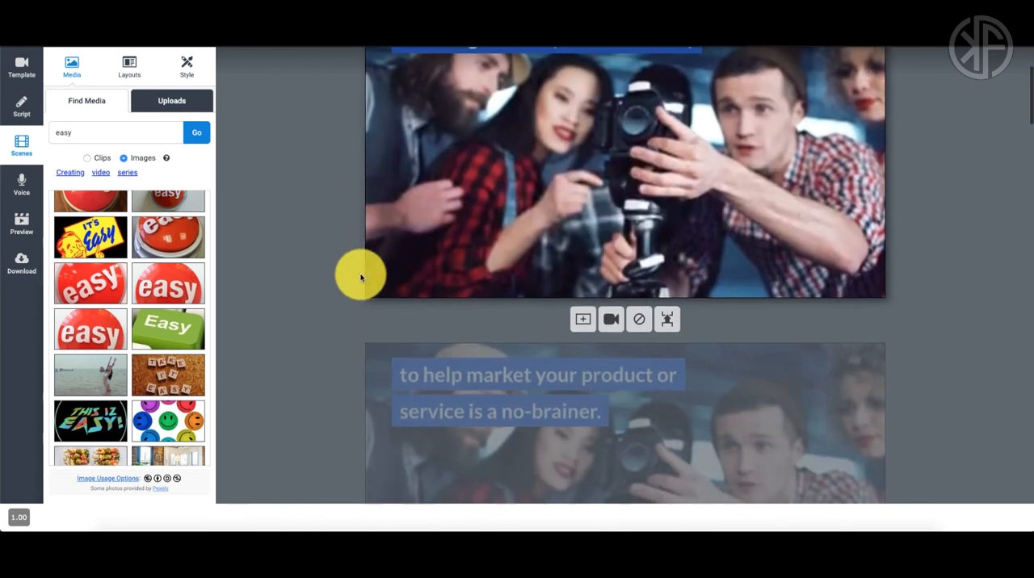
pyautogui.click(422, 374)
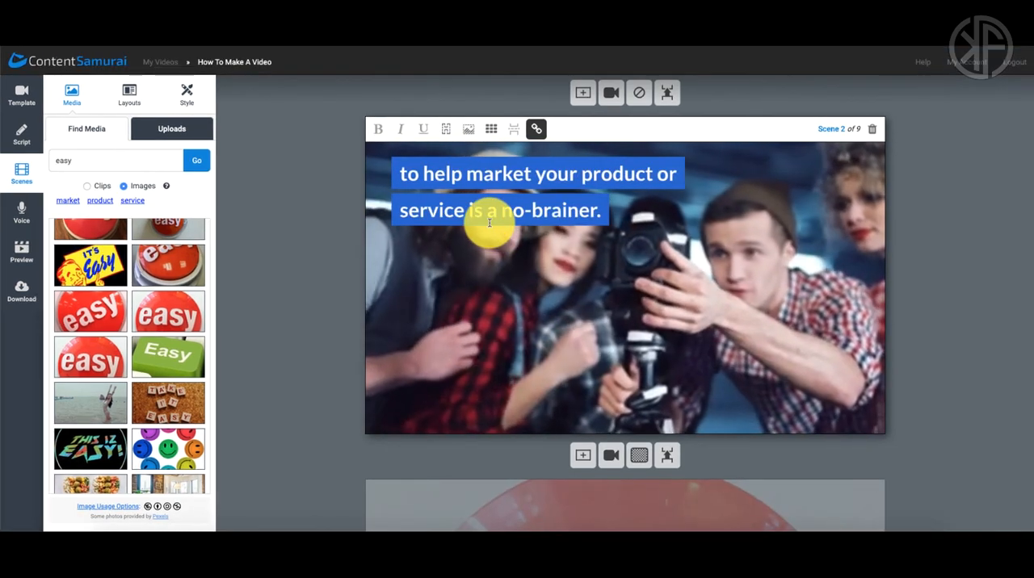
pyautogui.scroll(5, 489, 223)
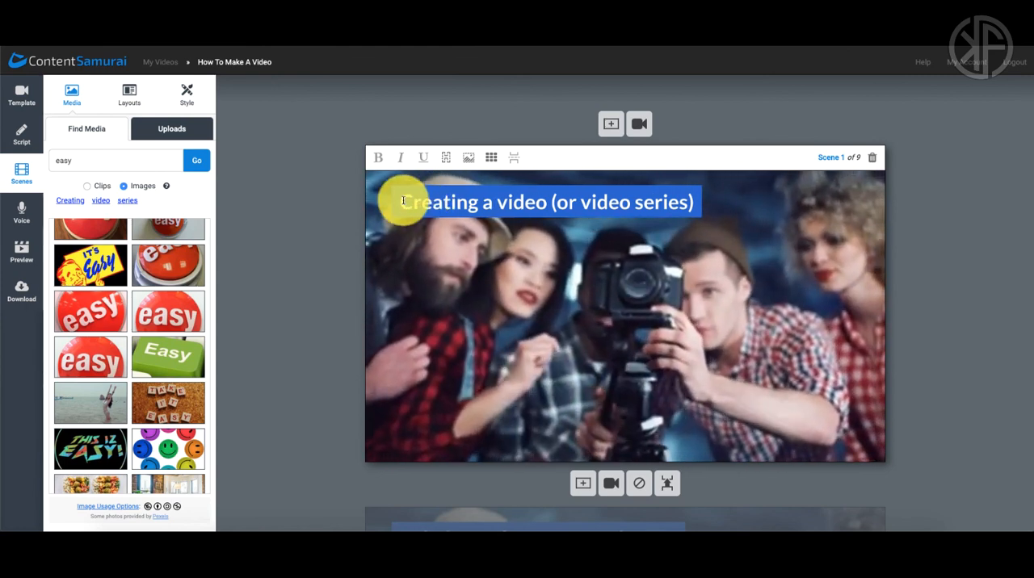
pyautogui.moveTo(402, 201); pyautogui.dragTo(475, 203)
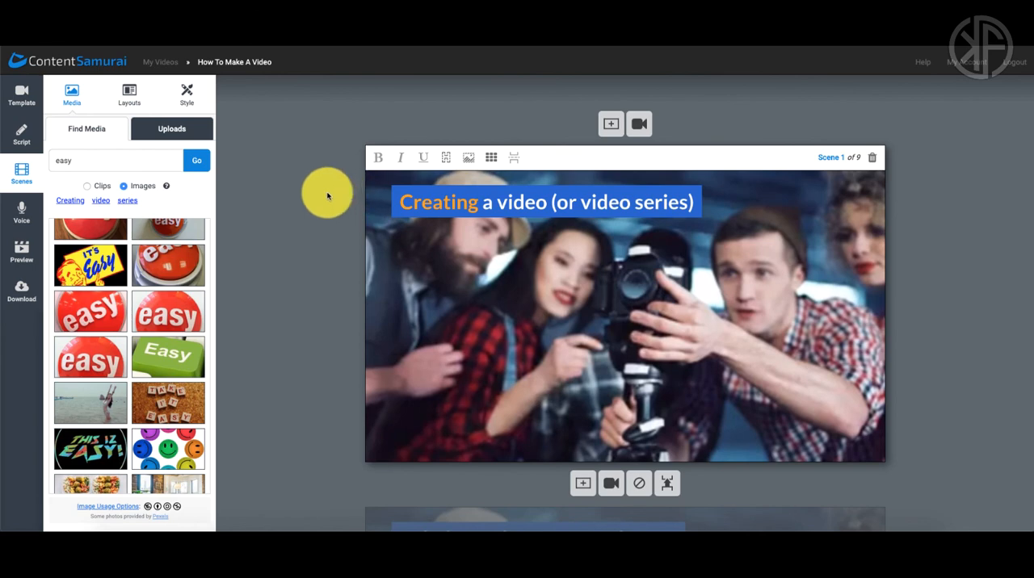
# Step: Try italic and underline formatting on the word "Creating" in scene 1's caption
pyautogui.doubleClick(402, 201)
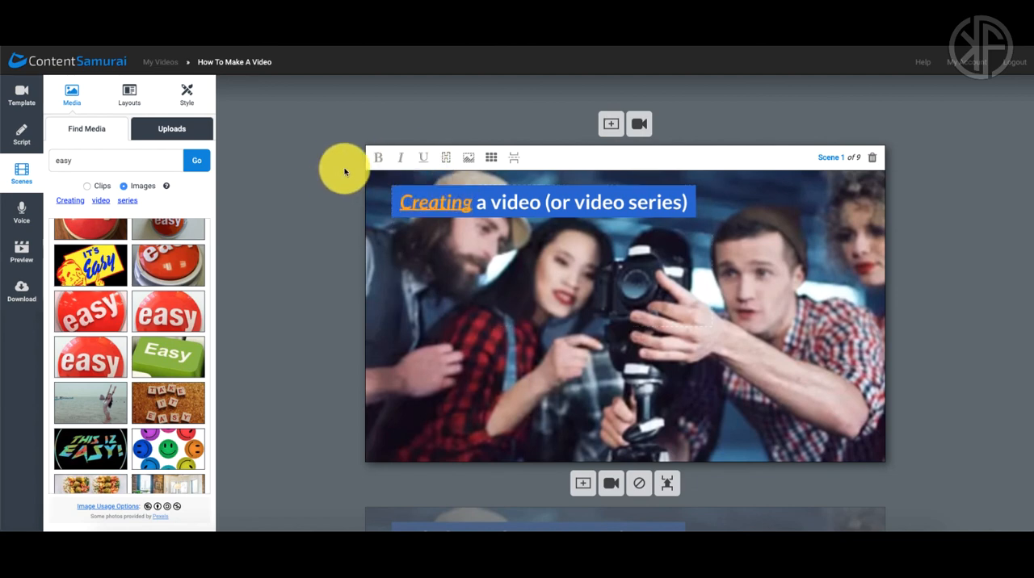
pyautogui.click(400, 158)
pyautogui.click(323, 217)
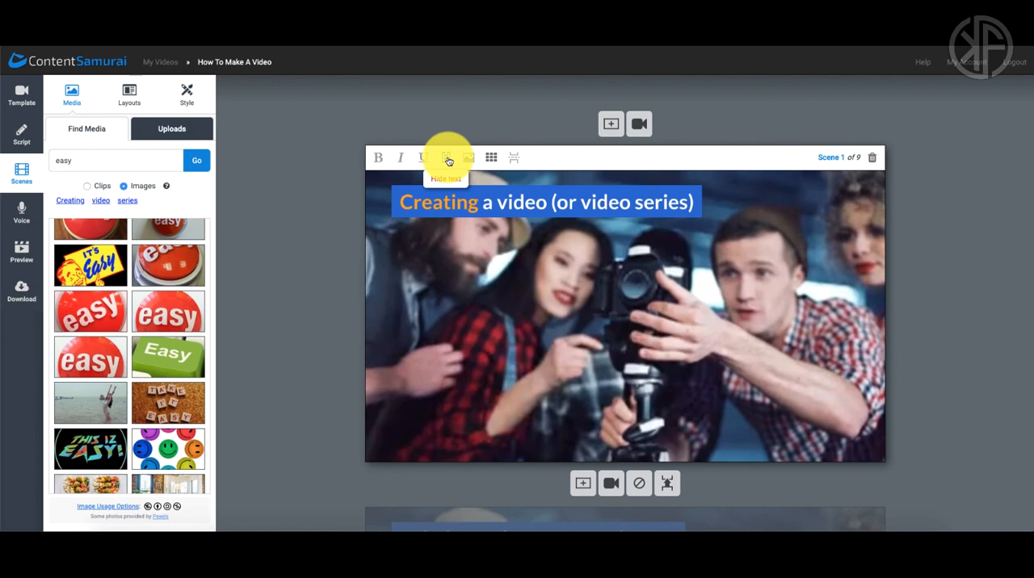
# Step: Try hiding scene 1's text and its background media, restoring each one
pyautogui.click(448, 161)
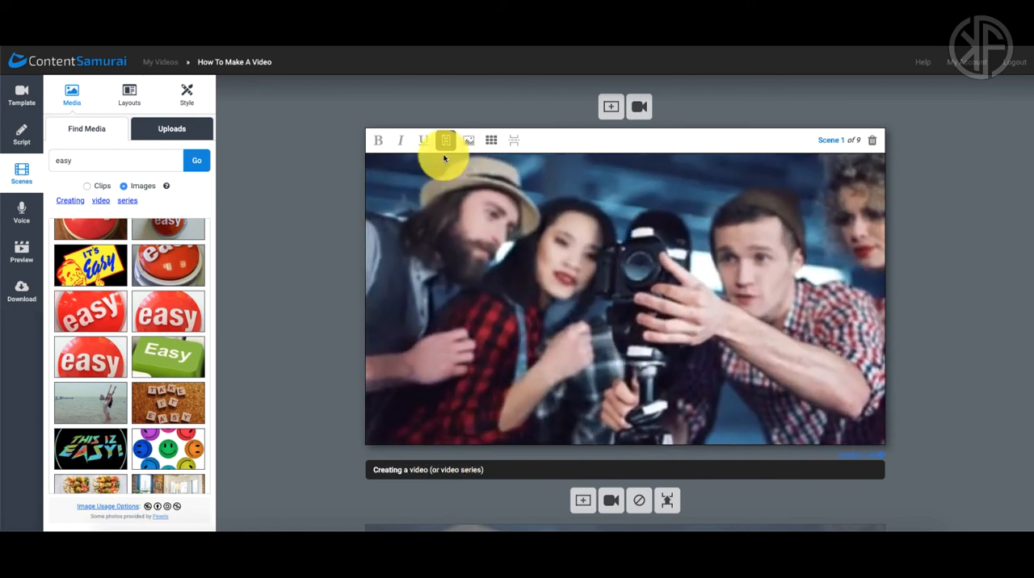
pyautogui.click(445, 141)
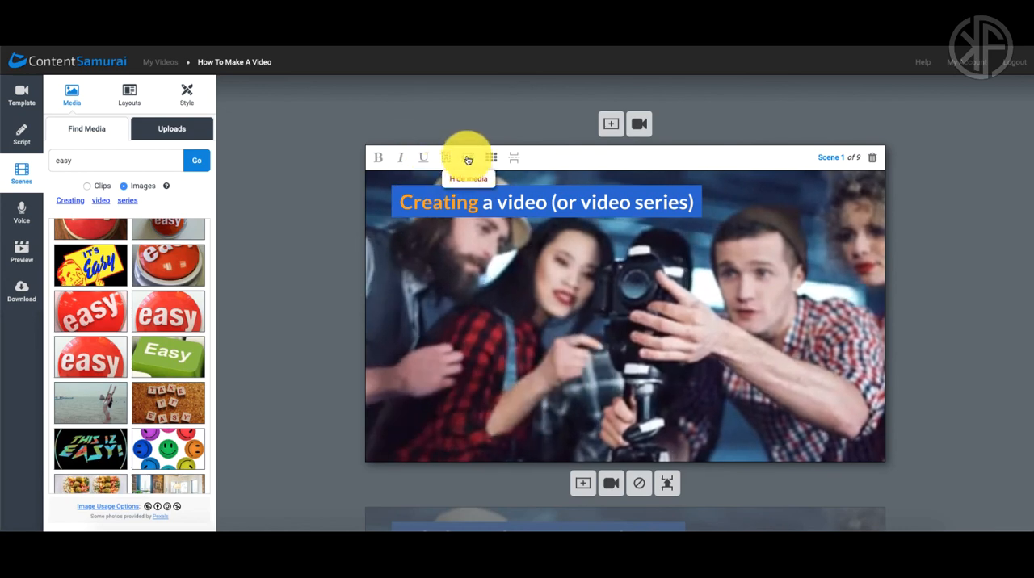
pyautogui.click(470, 160)
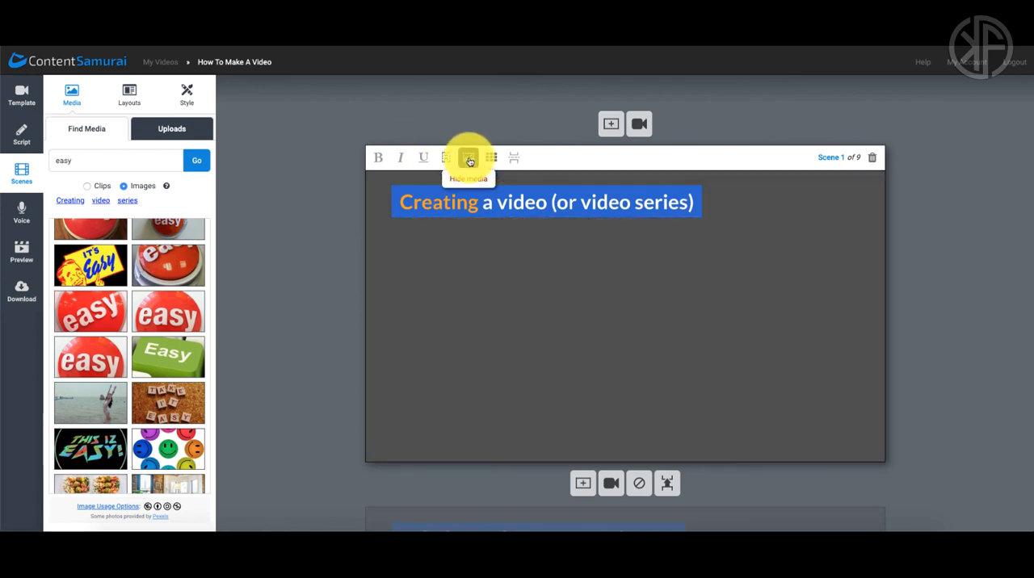
pyautogui.click(469, 160)
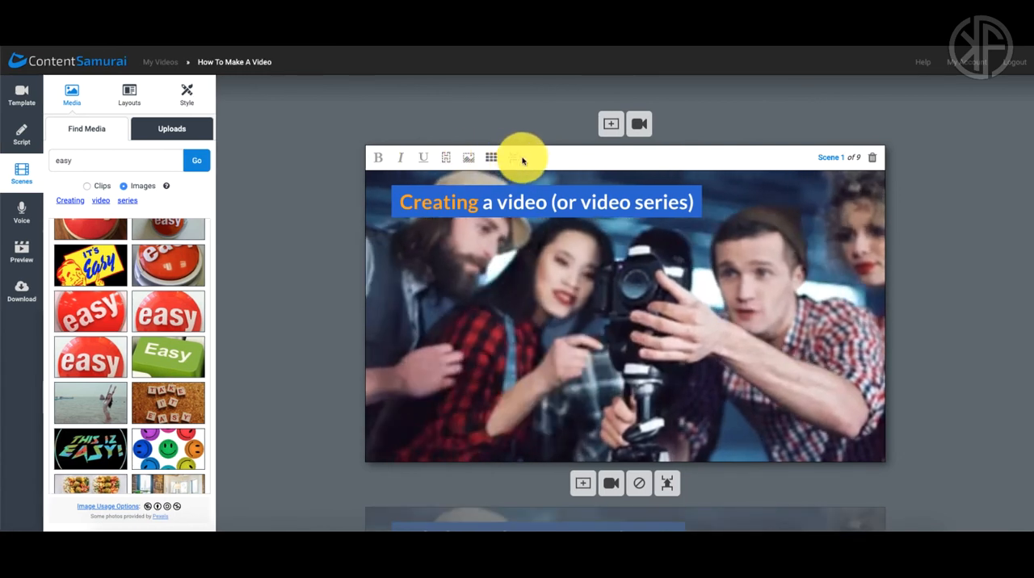
# Step: Split scene 2 by inserting a scene break before "or service is a no-brainer."
pyautogui.scroll(-5, 522, 204)
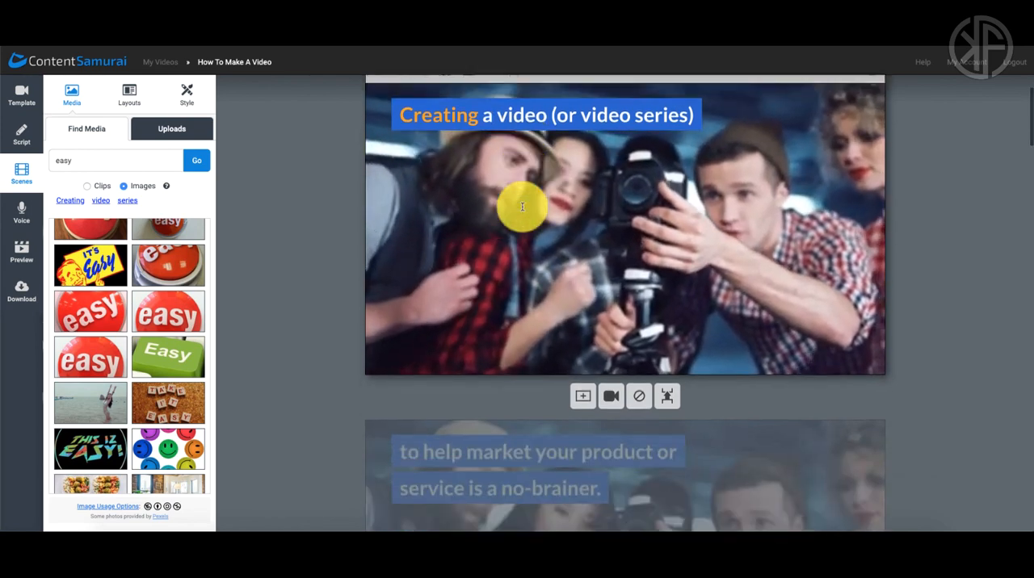
pyautogui.scroll(1, 523, 207)
pyautogui.hscroll(-1, 535, 216)
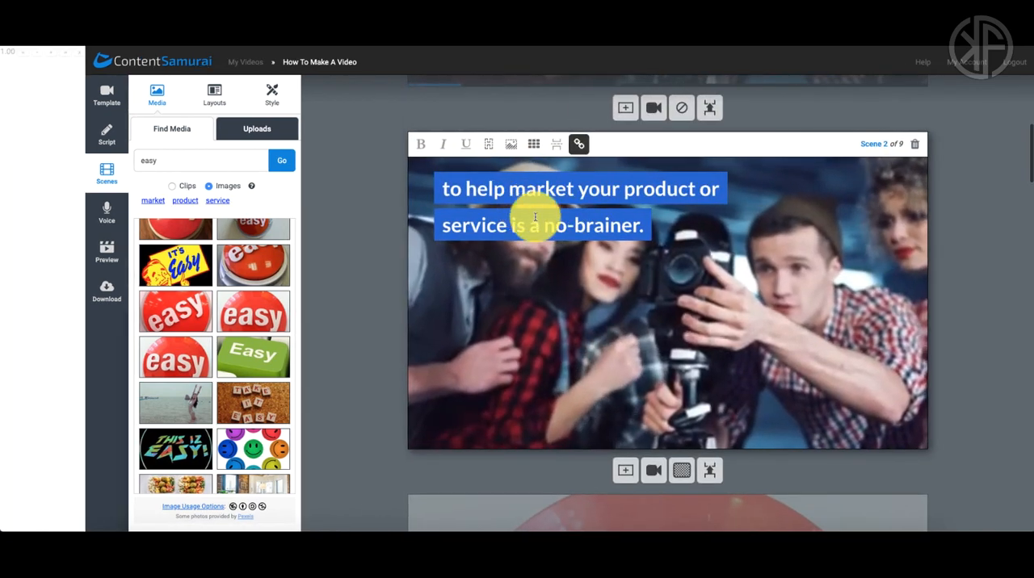
pyautogui.click(663, 192)
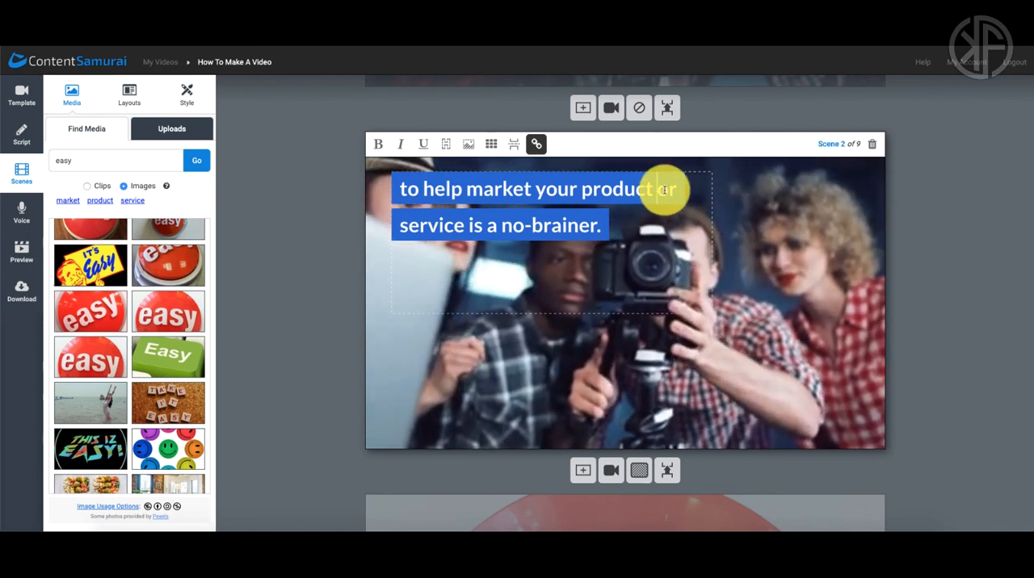
pyautogui.click(512, 149)
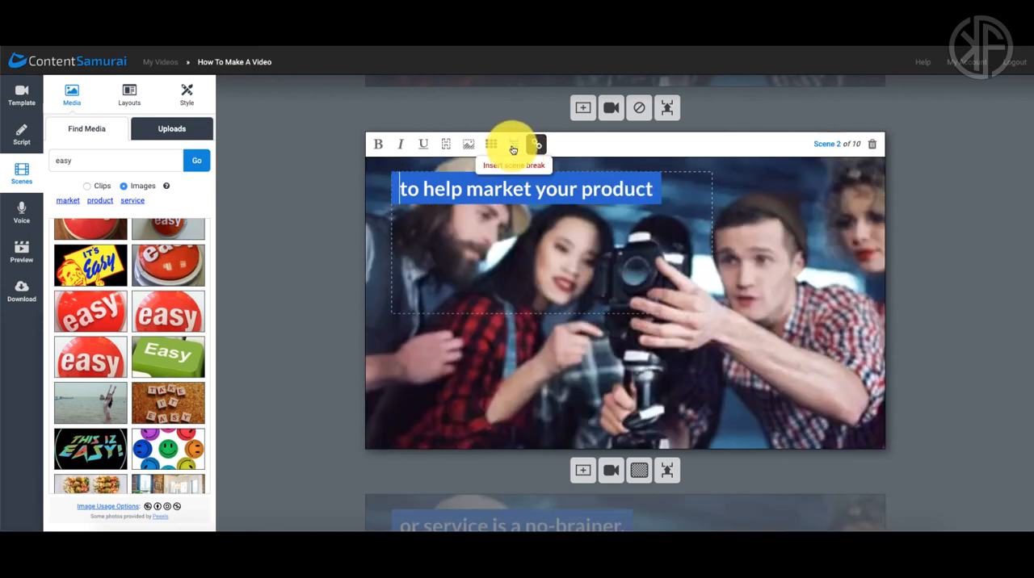
pyautogui.scroll(-2, 932, 305)
pyautogui.scroll(-3, 934, 305)
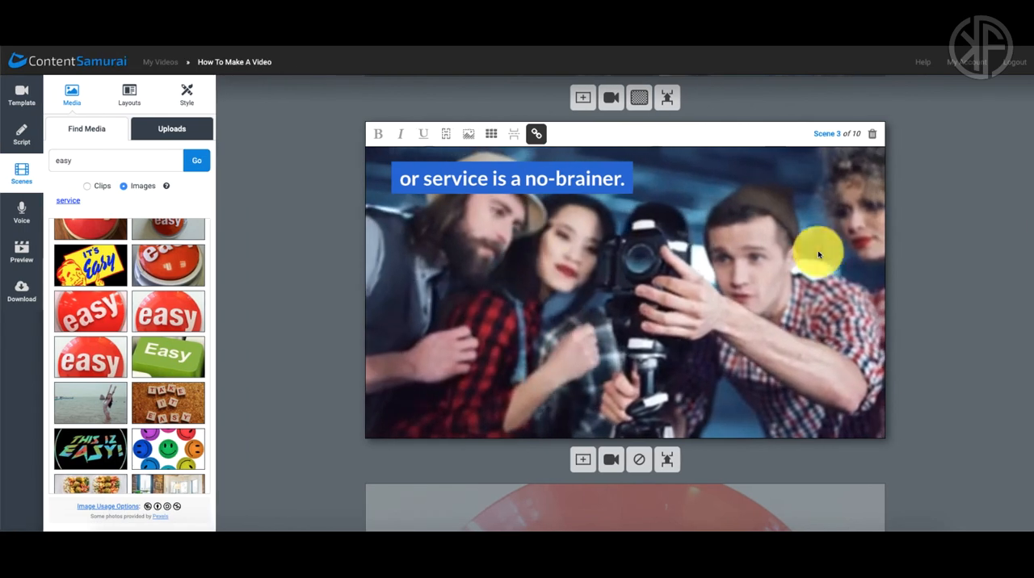
# Step: Examine scenes 1 to 3, checking their linked background clip and the transition options between them
pyautogui.scroll(2, 882, 260)
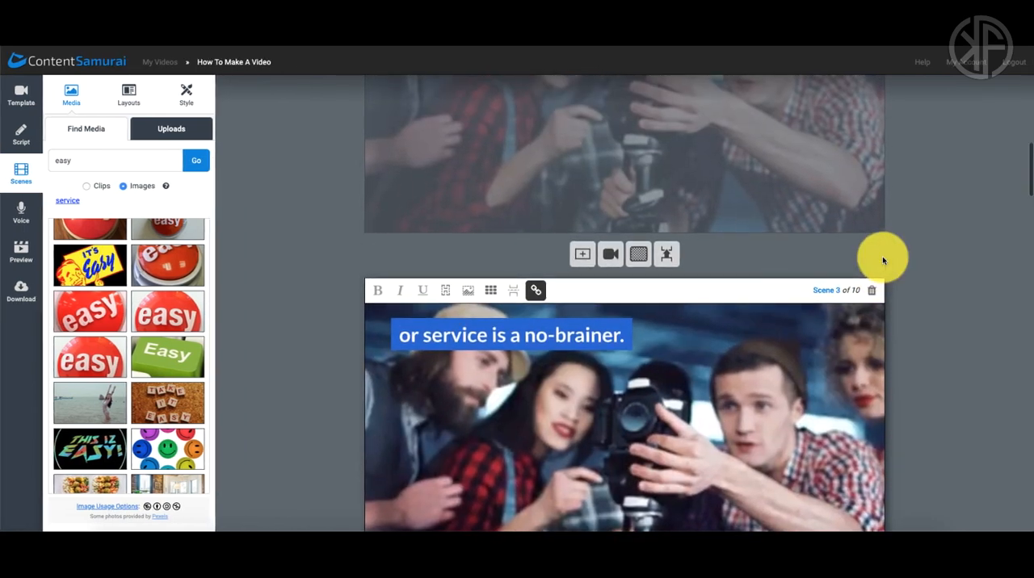
pyautogui.click(538, 292)
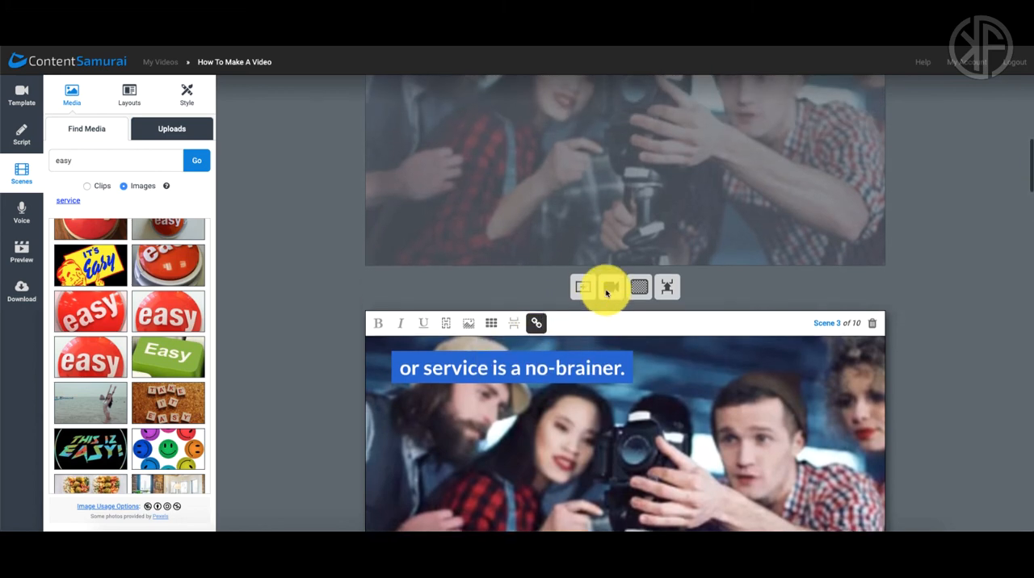
pyautogui.scroll(3, 607, 292)
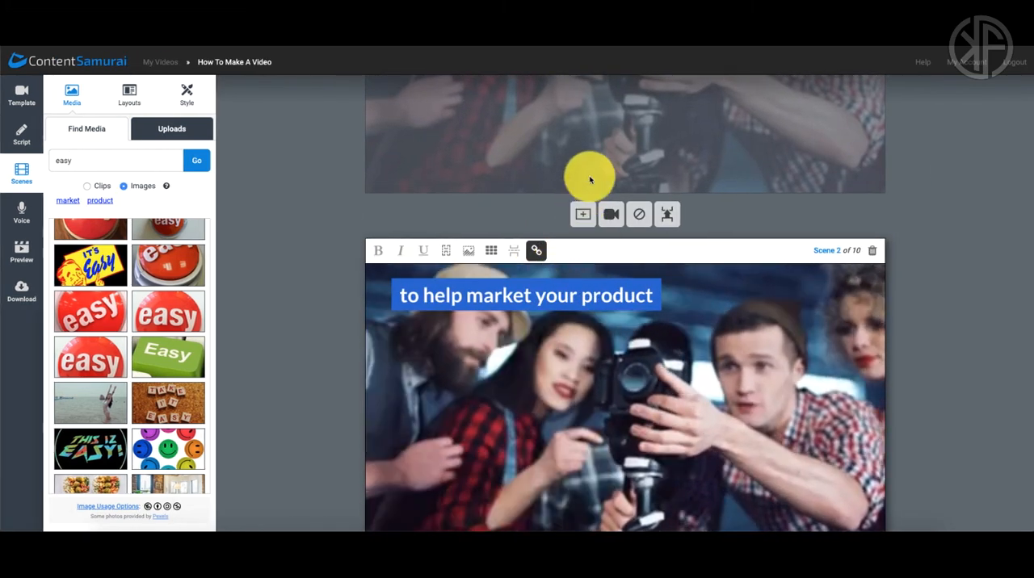
pyautogui.scroll(1, 590, 196)
pyautogui.scroll(4, 575, 213)
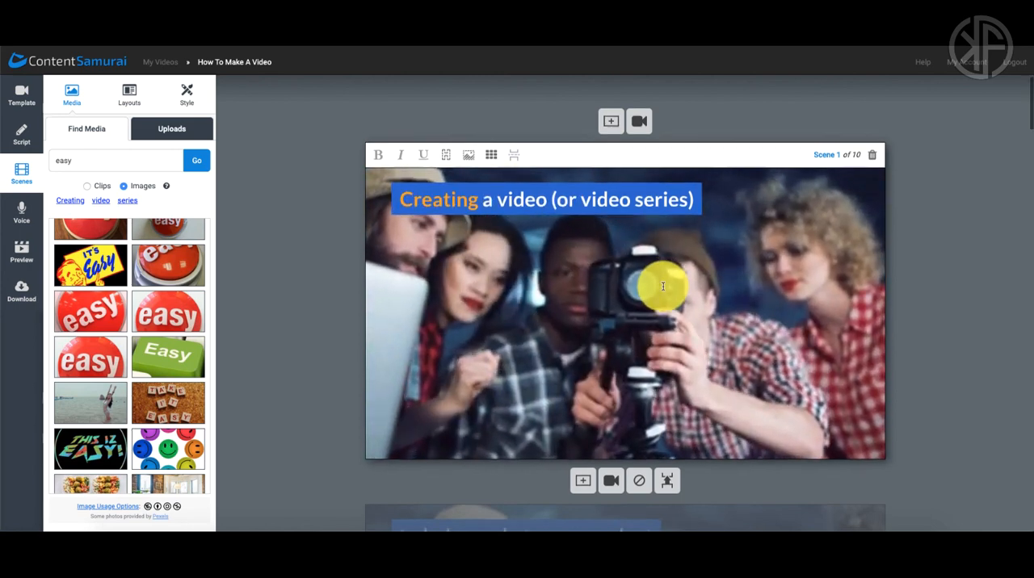
pyautogui.scroll(-2, 662, 286)
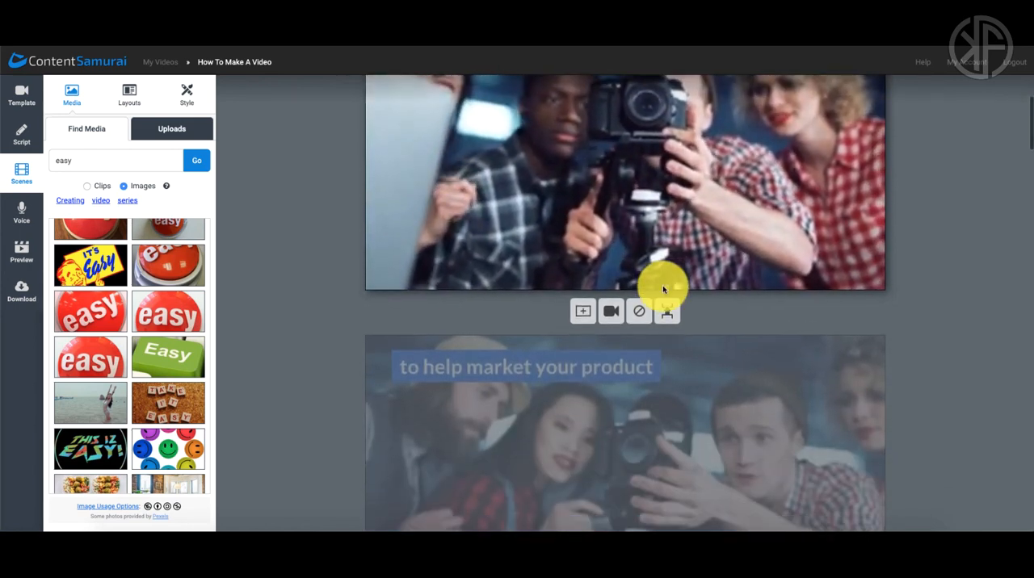
pyautogui.scroll(-3, 663, 285)
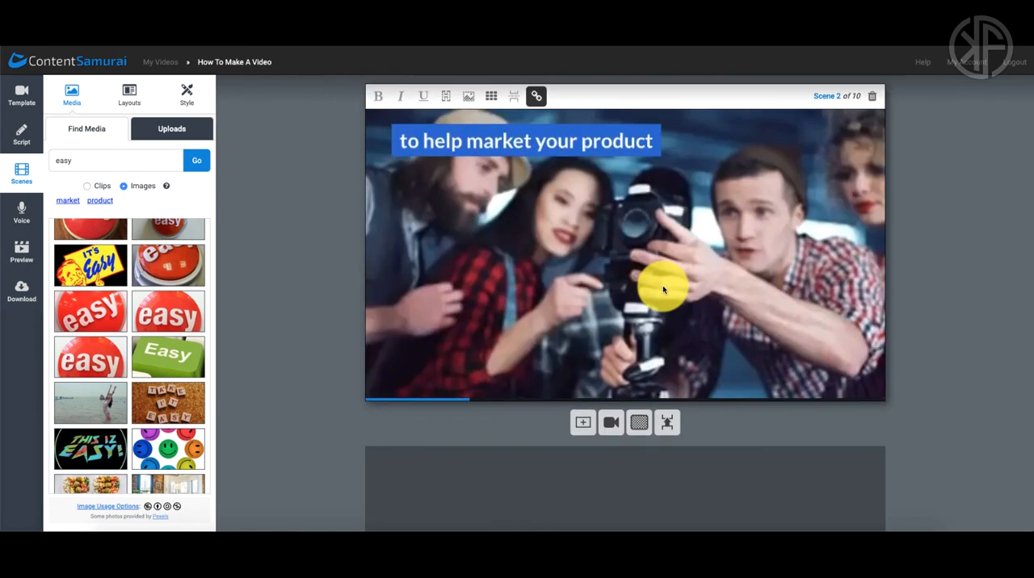
# Step: Set the transition between scene 3 ("or service is a no-brainer.") and scene 4 to Ripple
pyautogui.scroll(-2, 662, 285)
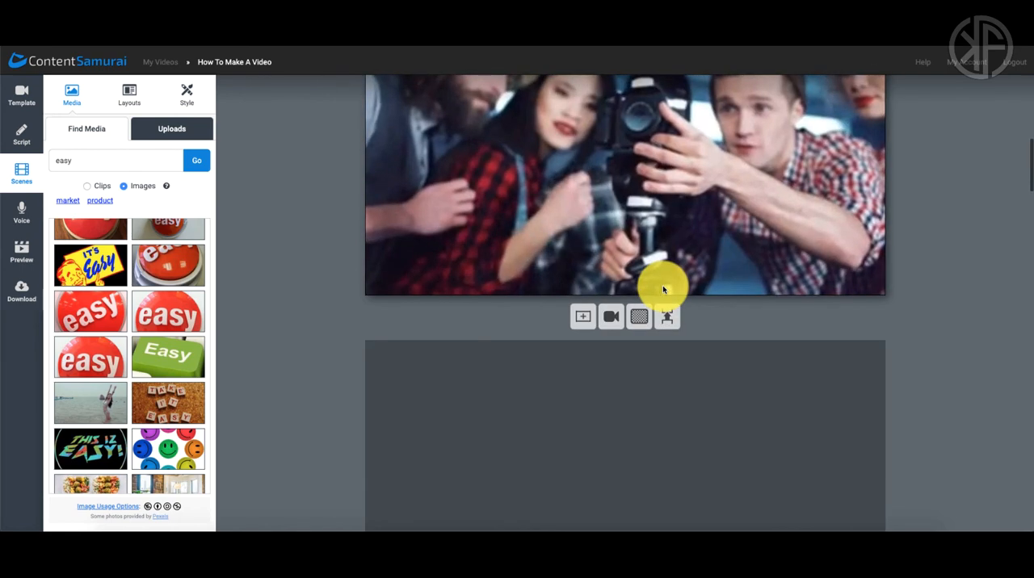
pyautogui.scroll(-1, 676, 307)
pyautogui.scroll(-3, 678, 309)
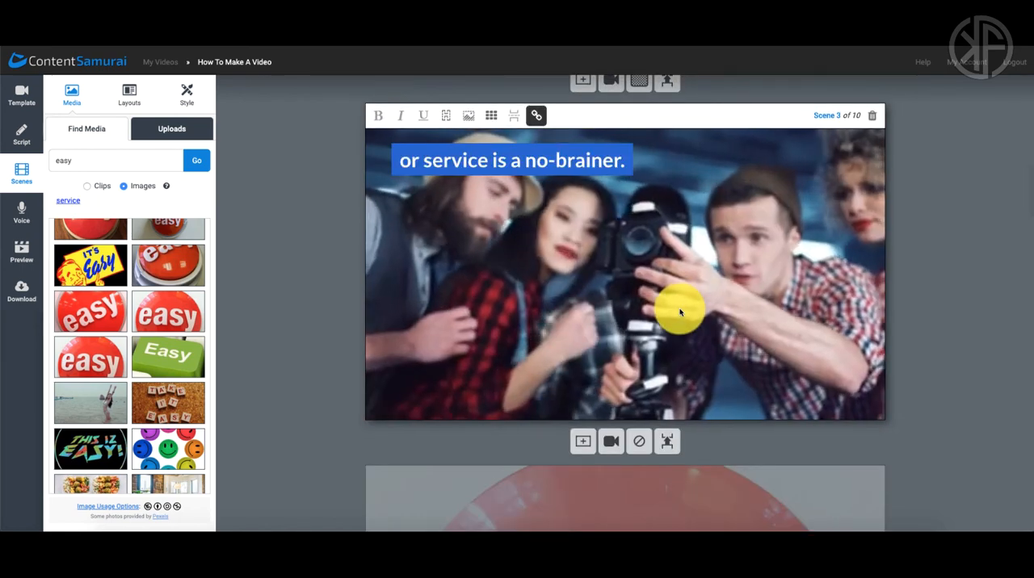
pyautogui.scroll(-1, 768, 367)
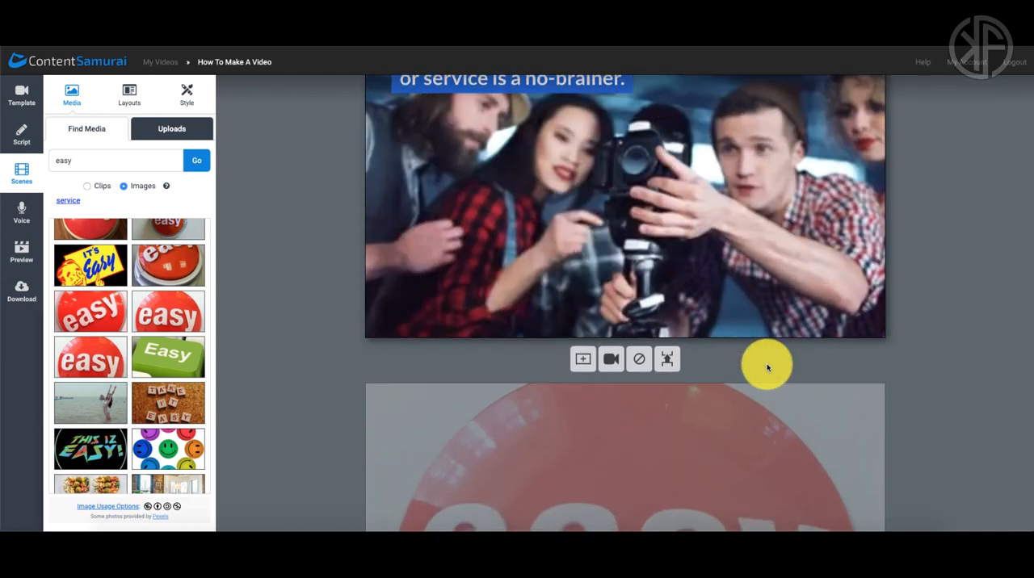
pyautogui.click(639, 361)
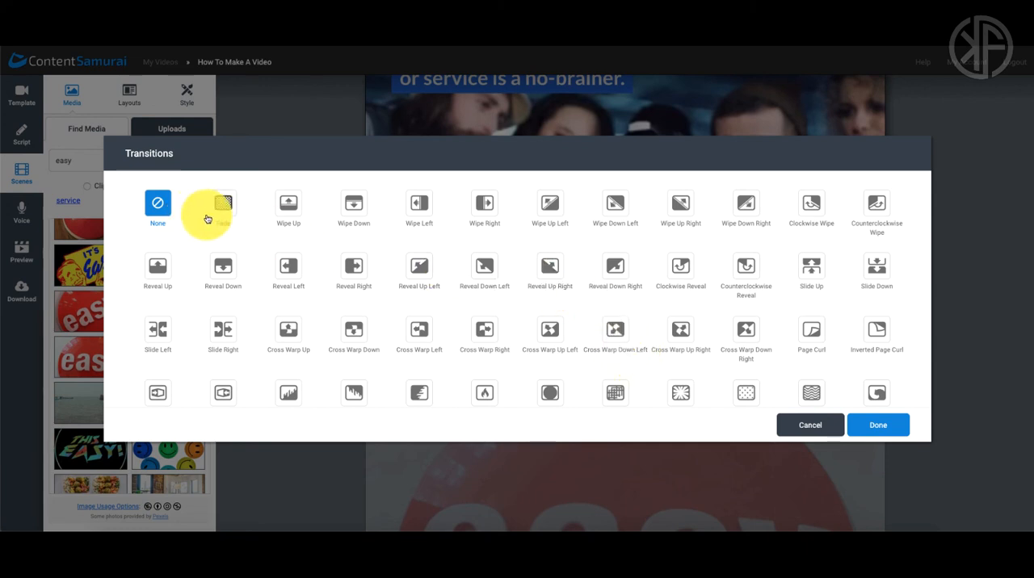
pyautogui.scroll(-2, 417, 243)
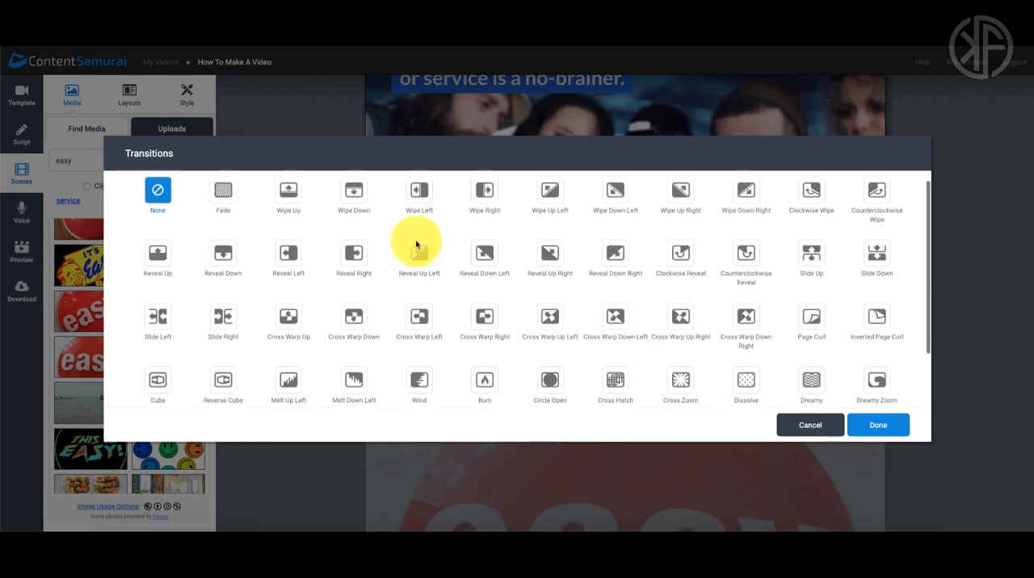
pyautogui.scroll(-2, 417, 245)
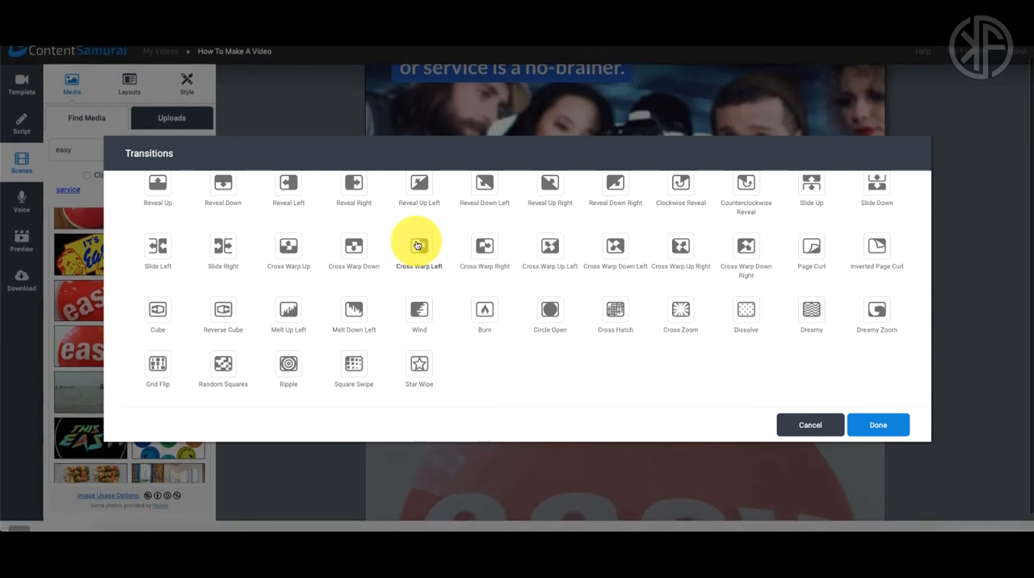
pyautogui.scroll(1, 521, 338)
pyautogui.scroll(-1, 521, 338)
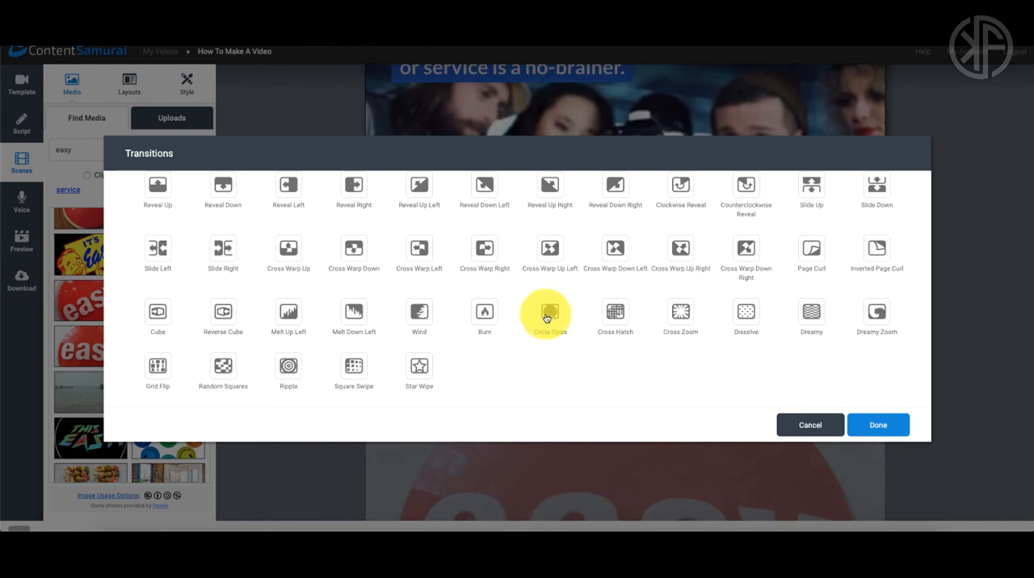
pyautogui.click(287, 369)
pyautogui.click(869, 424)
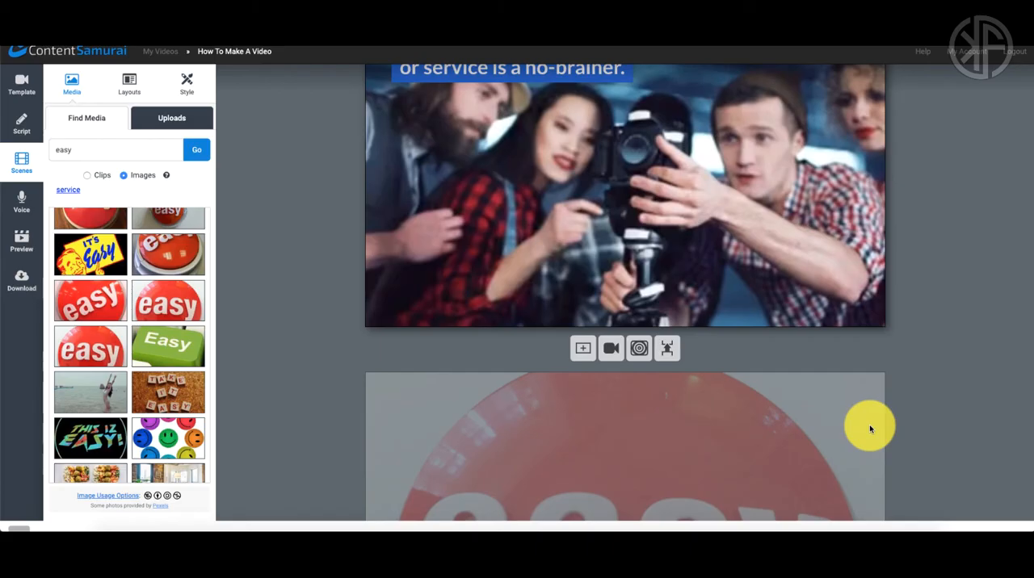
# Step: Try adding an empty video clip scene after scene 3, and delete that scene again
pyautogui.click(611, 352)
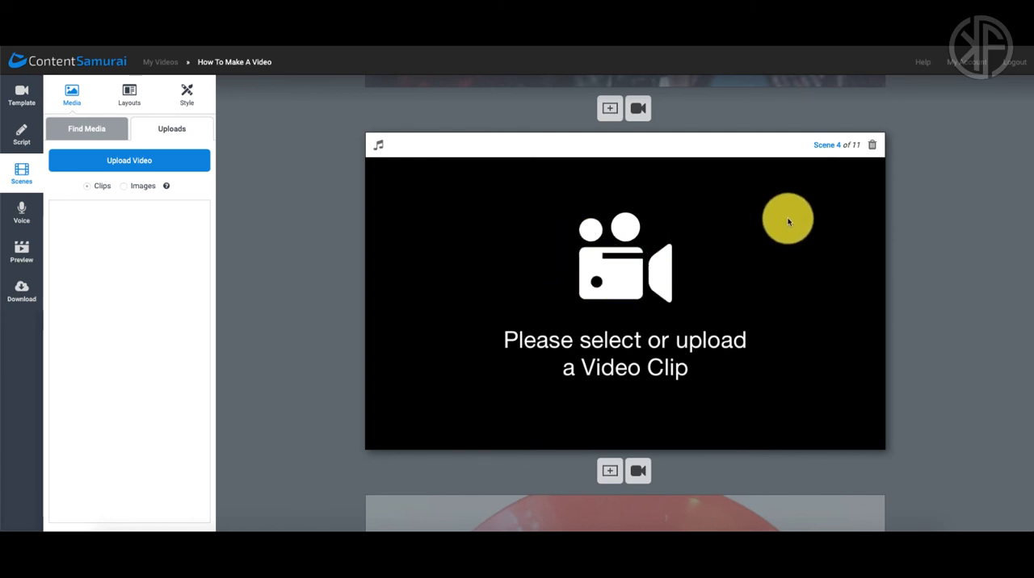
pyautogui.click(871, 146)
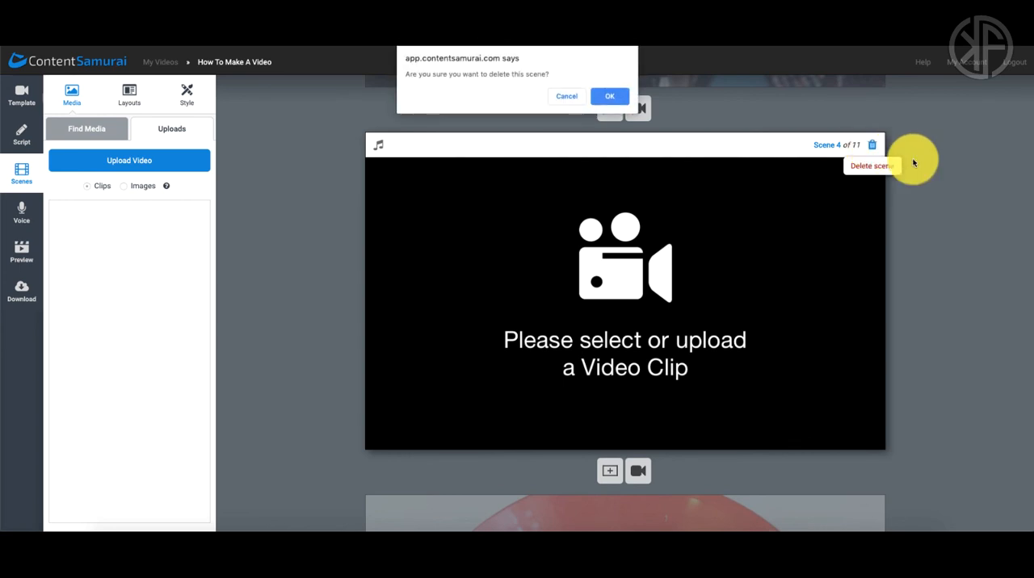
pyautogui.click(607, 97)
pyautogui.scroll(5, 927, 249)
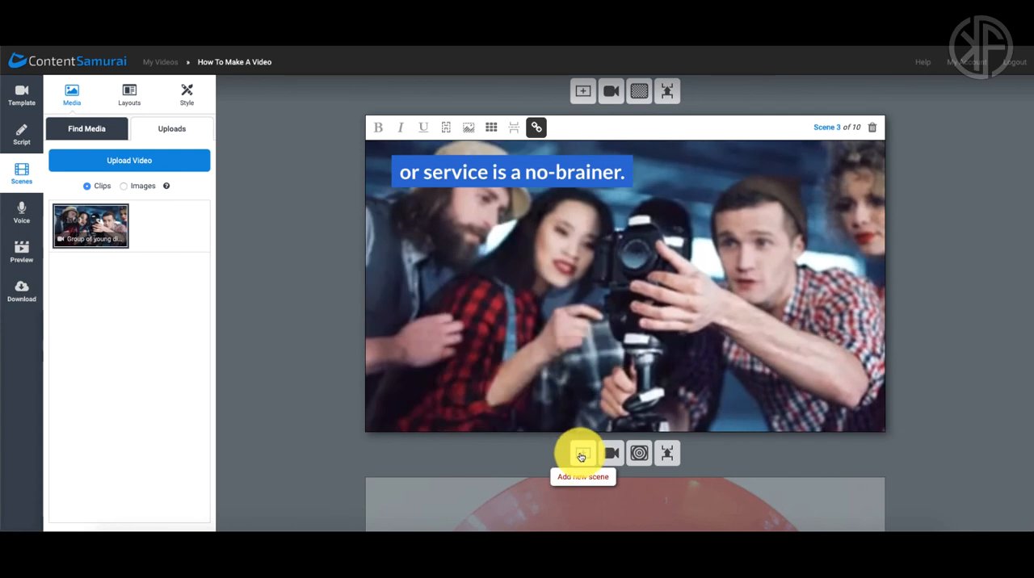
# Step: Try a new scene after scene 3 with a living room image and its background adjustment, and delete the scene again
pyautogui.click(583, 454)
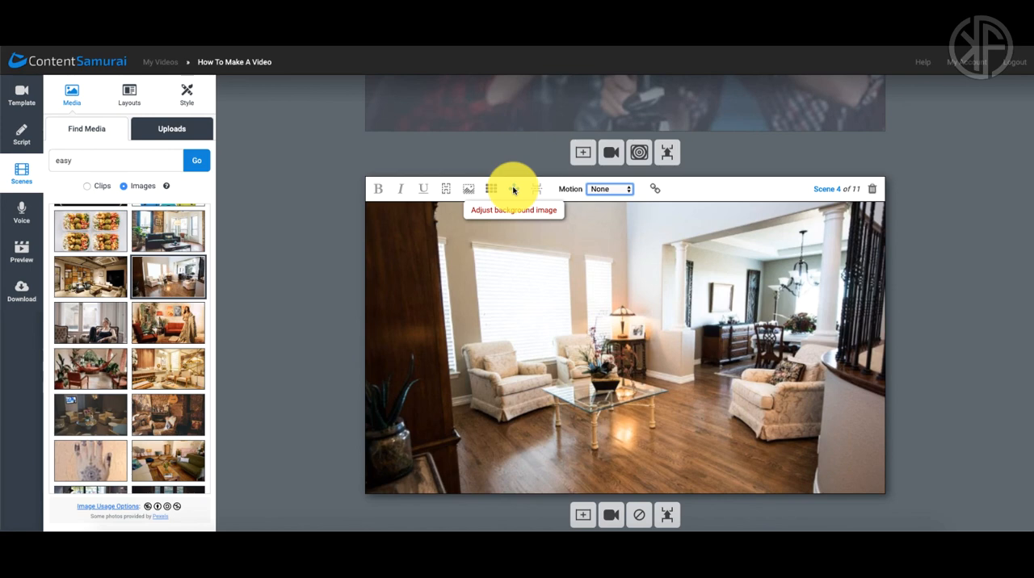
pyautogui.click(513, 189)
pyautogui.moveTo(448, 455)
pyautogui.mouseDown()
pyautogui.moveTo(604, 457)
pyautogui.moveTo(443, 453)
pyautogui.mouseUp()
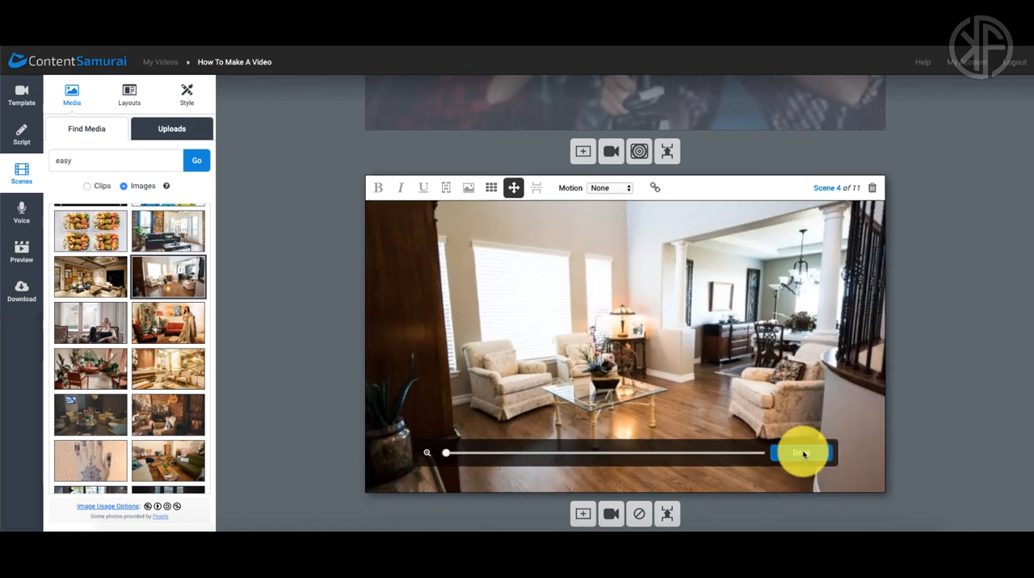
pyautogui.click(800, 455)
pyautogui.click(872, 187)
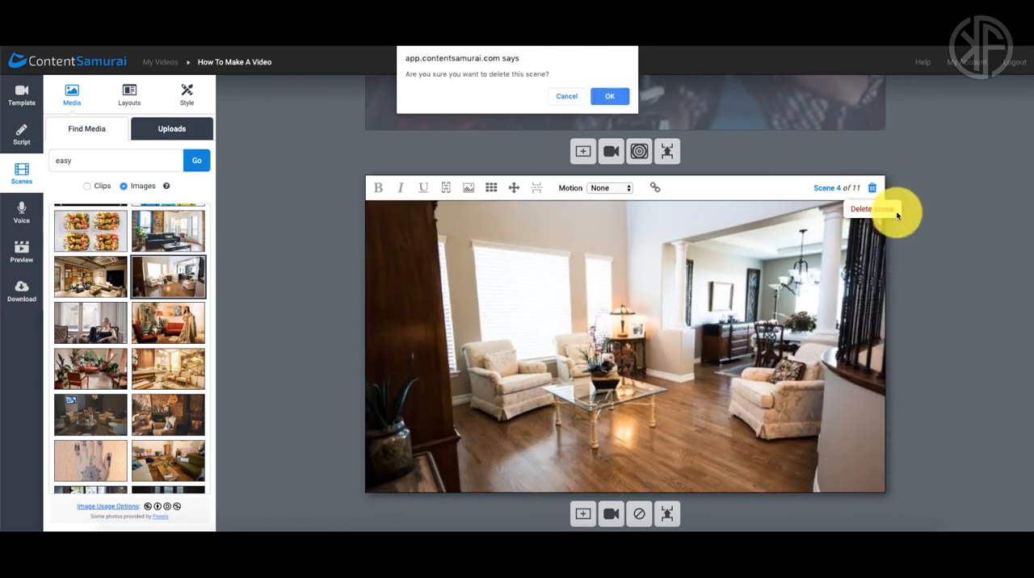
pyautogui.click(611, 99)
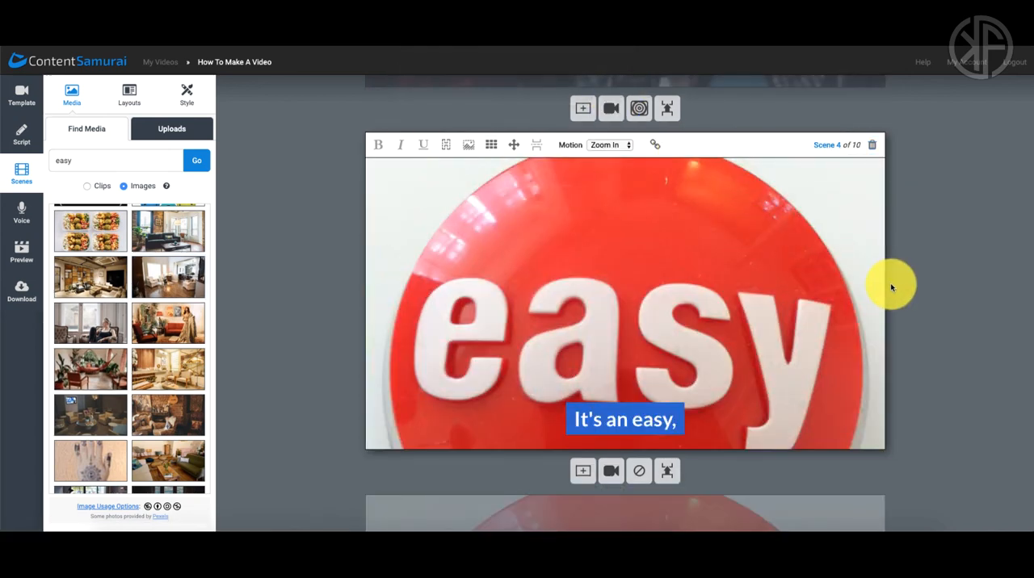
# Step: Set the transition between scene 5 ("company's core message.") and scene 6 to Star Wipe
pyautogui.scroll(-2, 890, 284)
pyautogui.scroll(-3, 891, 287)
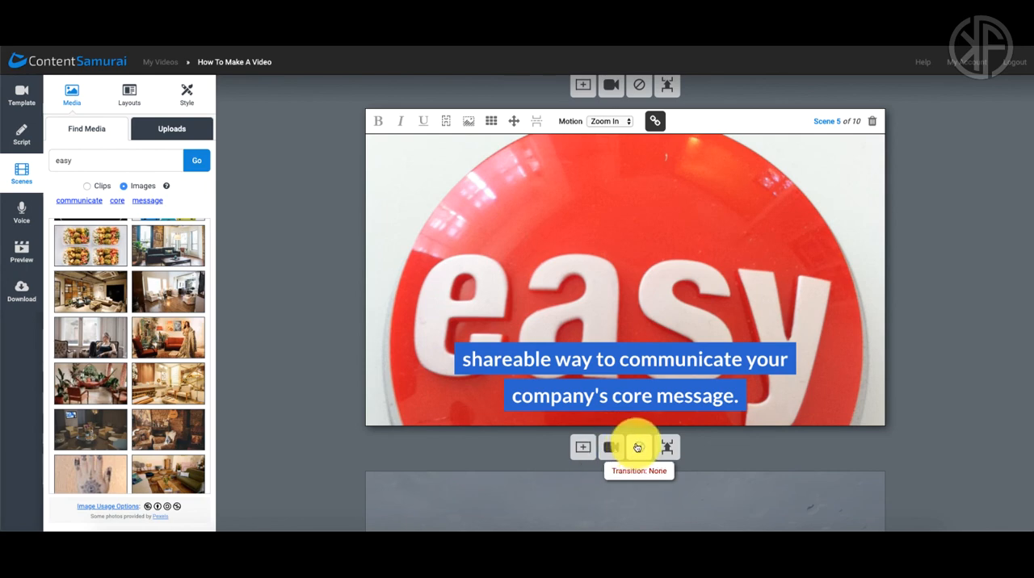
pyautogui.scroll(3, 642, 440)
pyautogui.scroll(1, 644, 436)
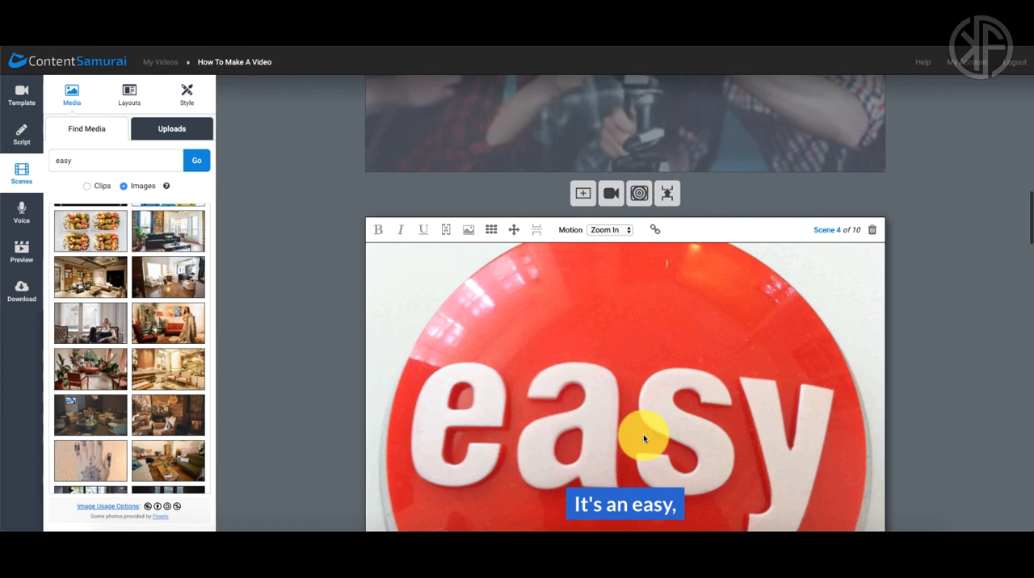
pyautogui.scroll(-5, 643, 437)
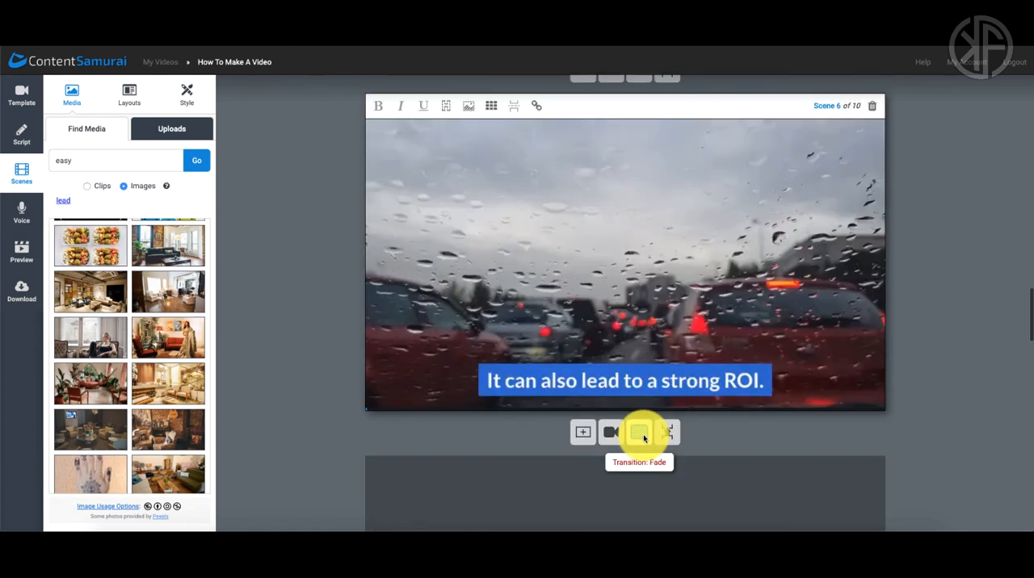
pyautogui.scroll(3, 644, 436)
pyautogui.click(639, 278)
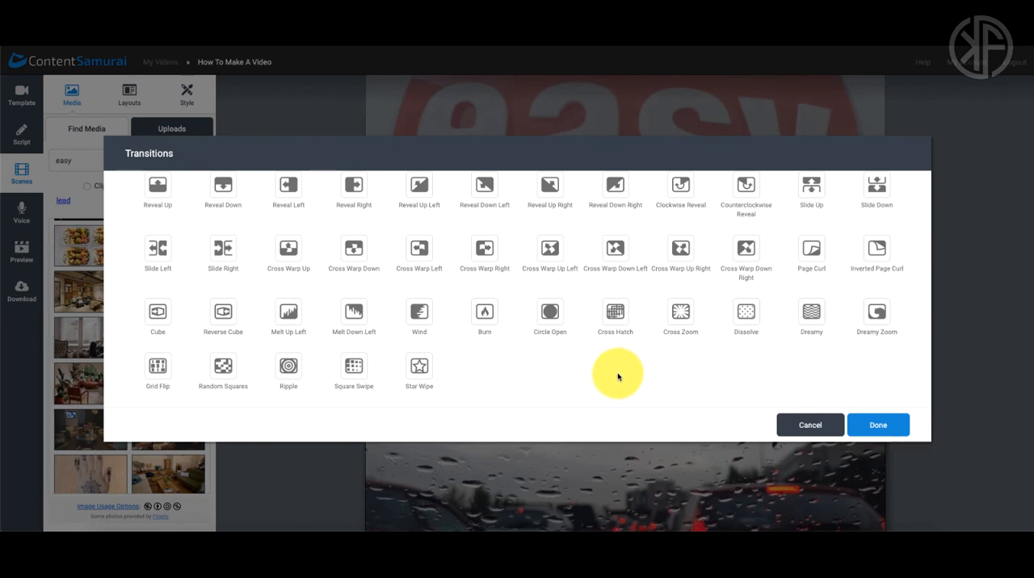
pyautogui.click(420, 372)
pyautogui.click(874, 425)
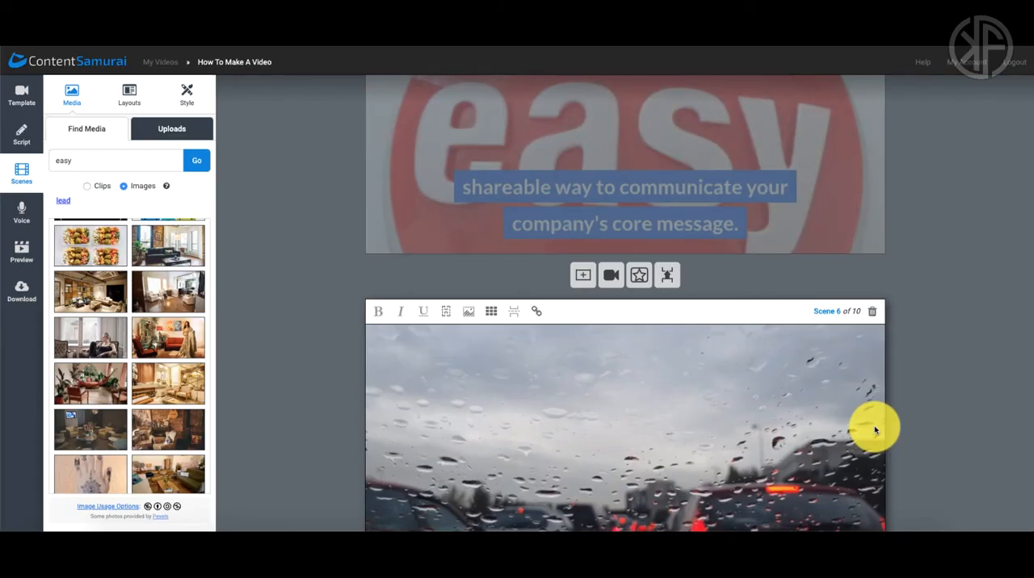
# Step: Finish the scenes and proceed to adding a voice track to the video
pyautogui.scroll(-1, 917, 432)
pyautogui.scroll(-1, 916, 432)
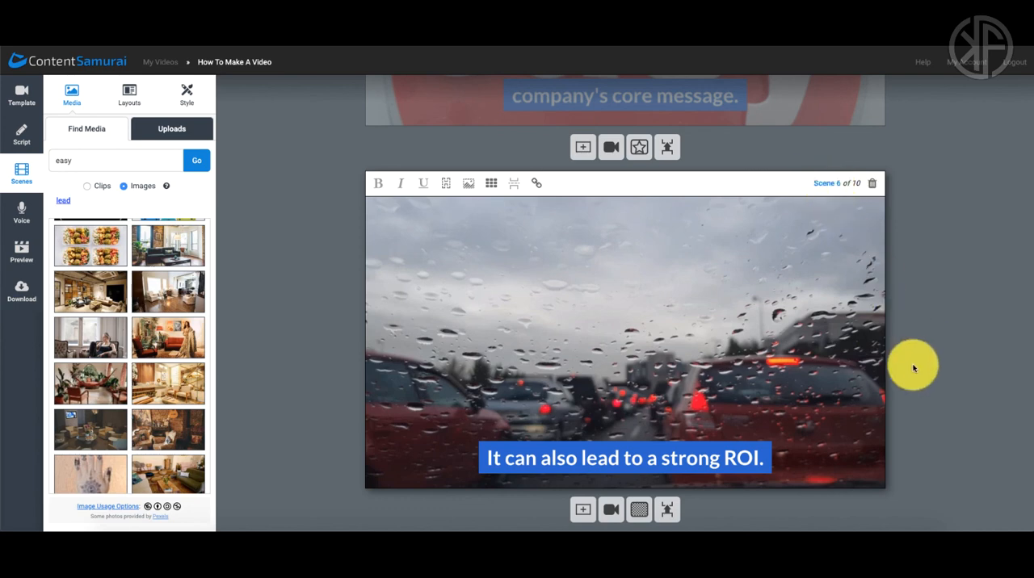
pyautogui.scroll(-2, 914, 368)
pyautogui.scroll(-10, 913, 368)
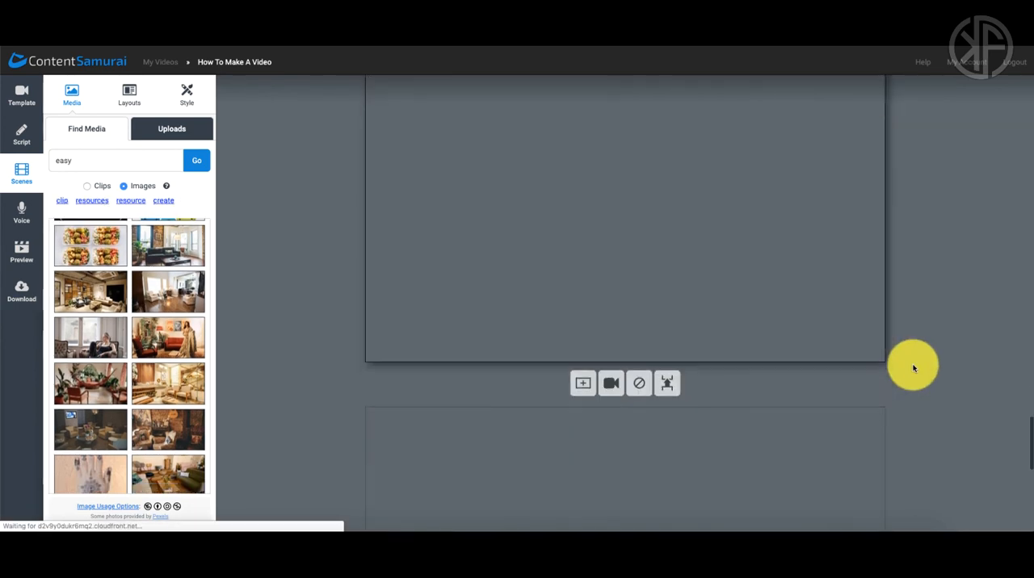
pyautogui.scroll(-1, 913, 368)
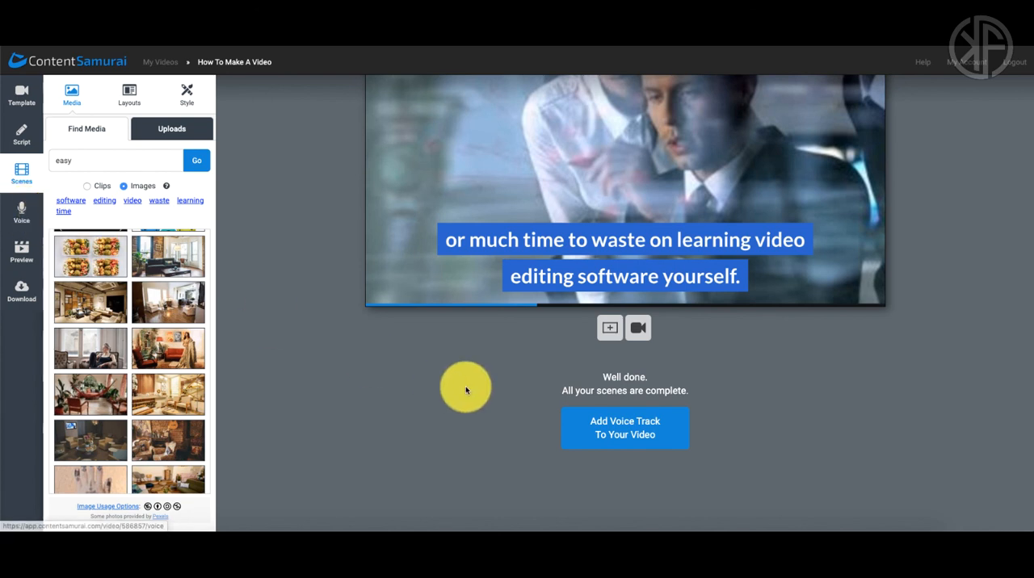
pyautogui.click(634, 432)
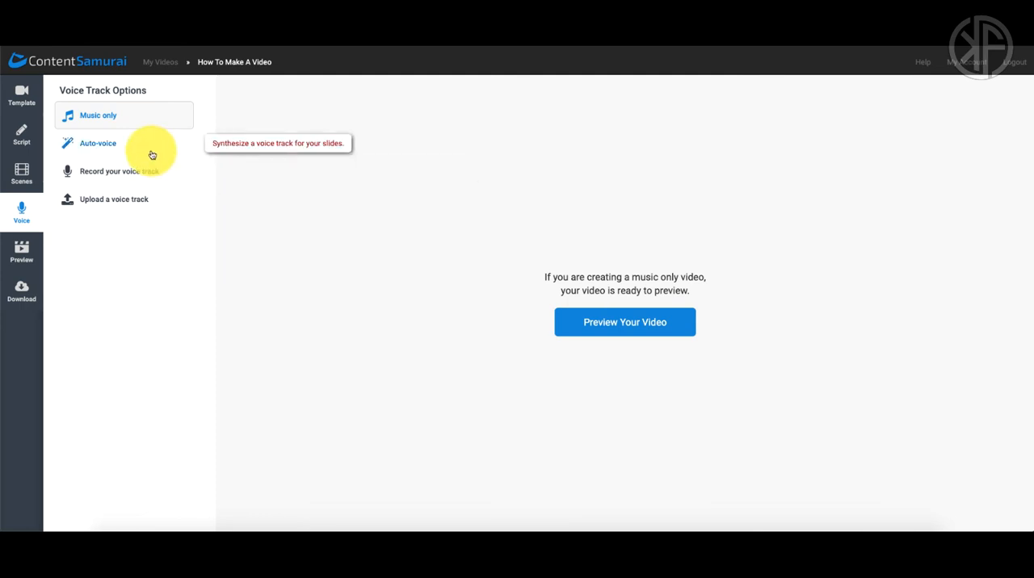
# Step: Try the Auto-voice option and examine the available automated voice styles, keeping Heidi
pyautogui.click(105, 146)
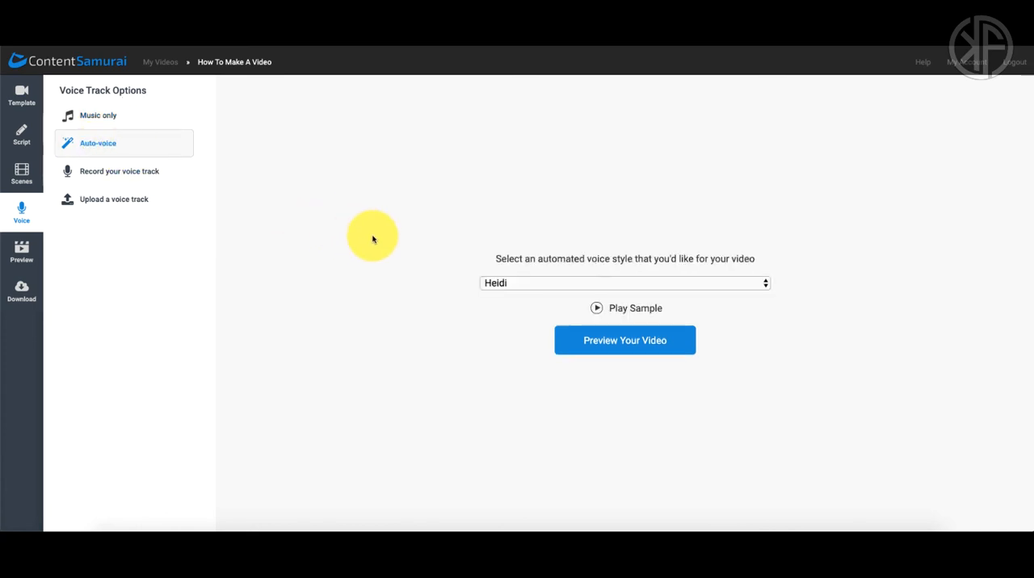
pyautogui.click(505, 284)
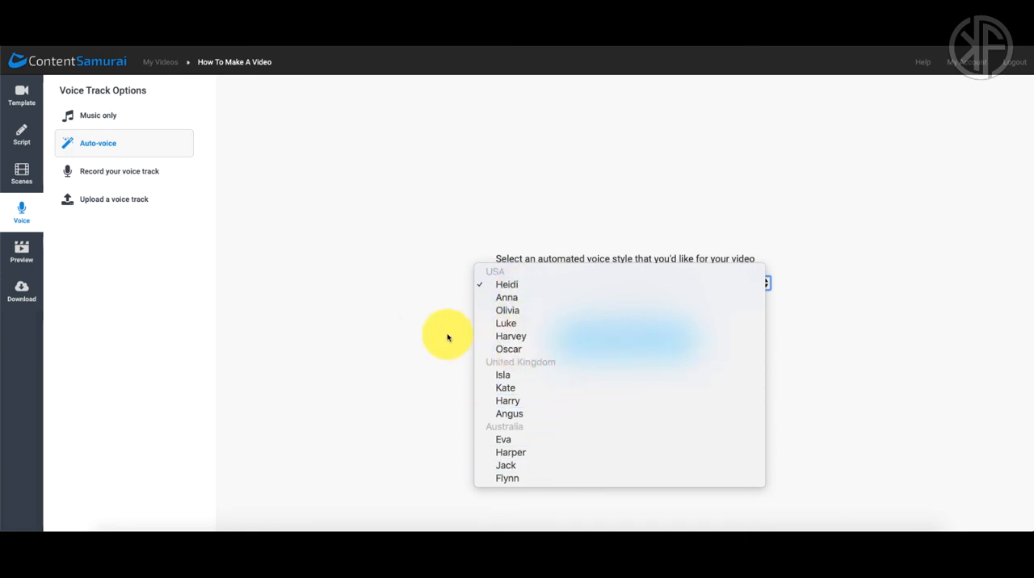
pyautogui.click(441, 336)
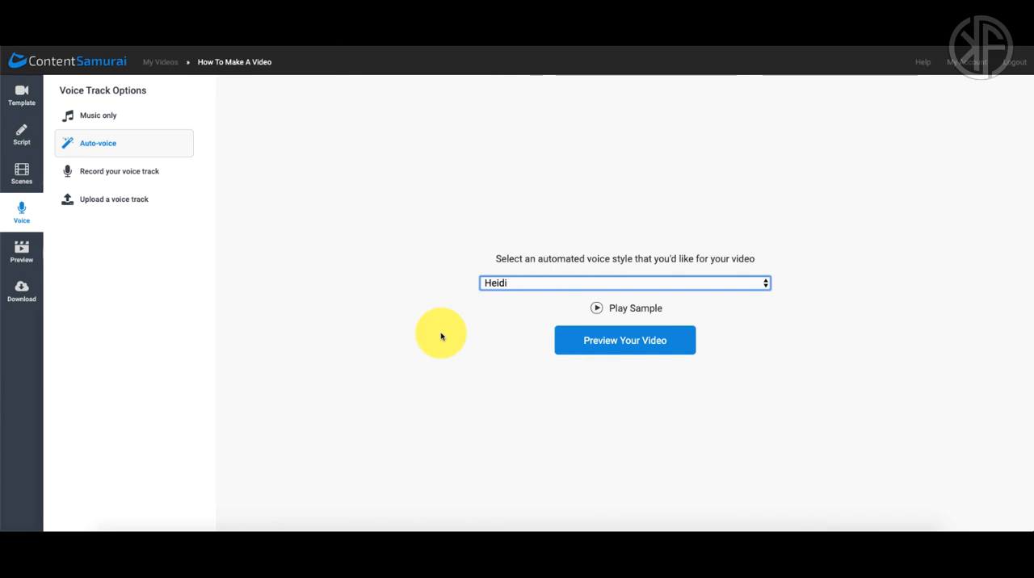
pyautogui.click(484, 311)
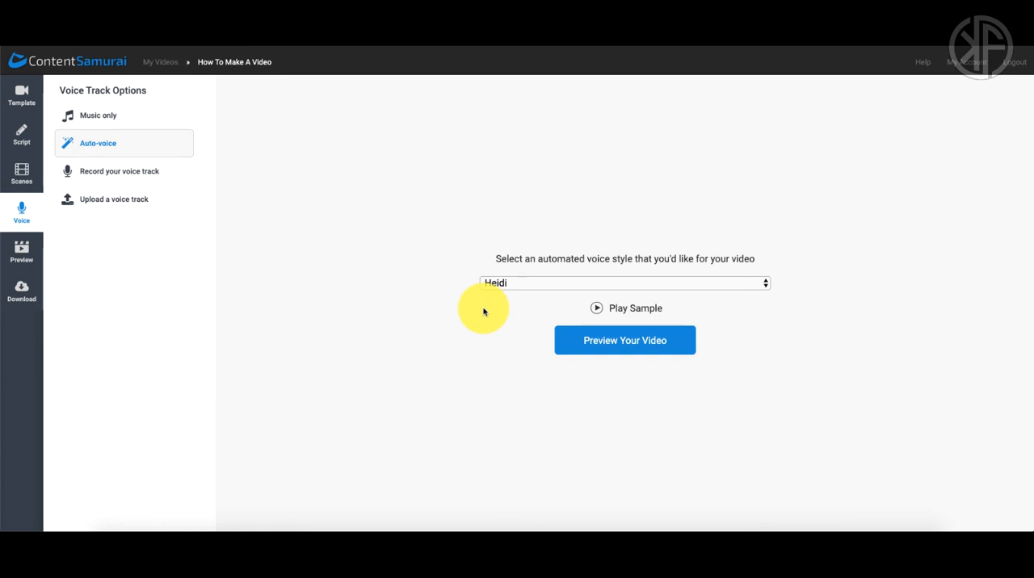
pyautogui.click(512, 286)
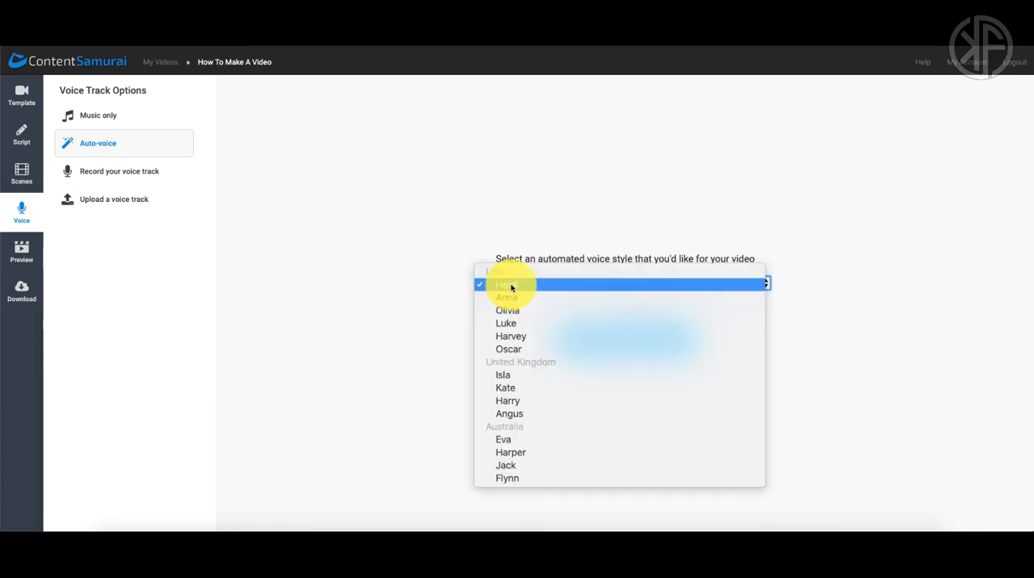
pyautogui.click(449, 334)
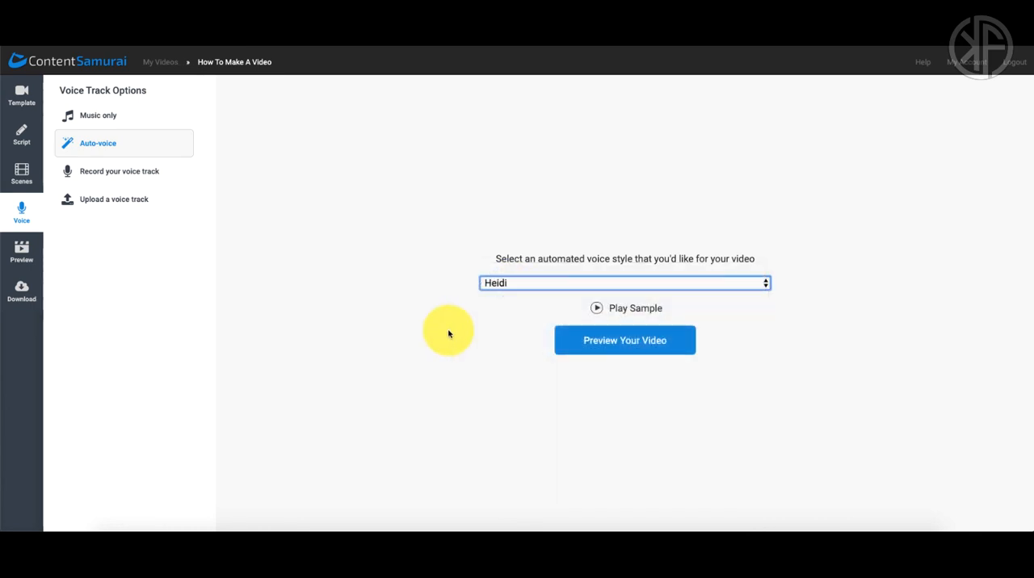
# Step: Choose to record the voice track, record and play back sentence 1, and advance to sentence 2
pyautogui.click(121, 173)
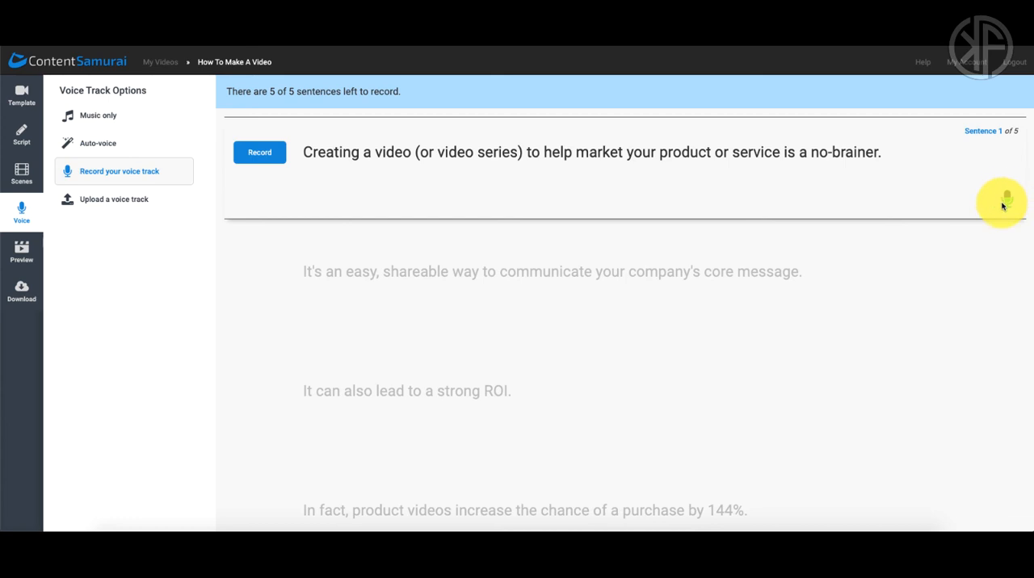
pyautogui.click(260, 153)
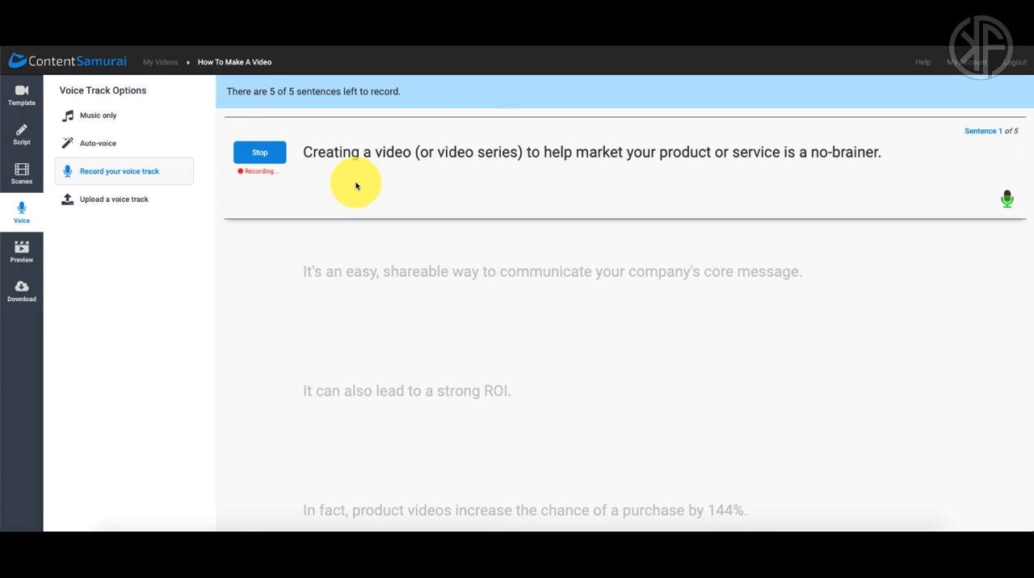
pyautogui.click(267, 155)
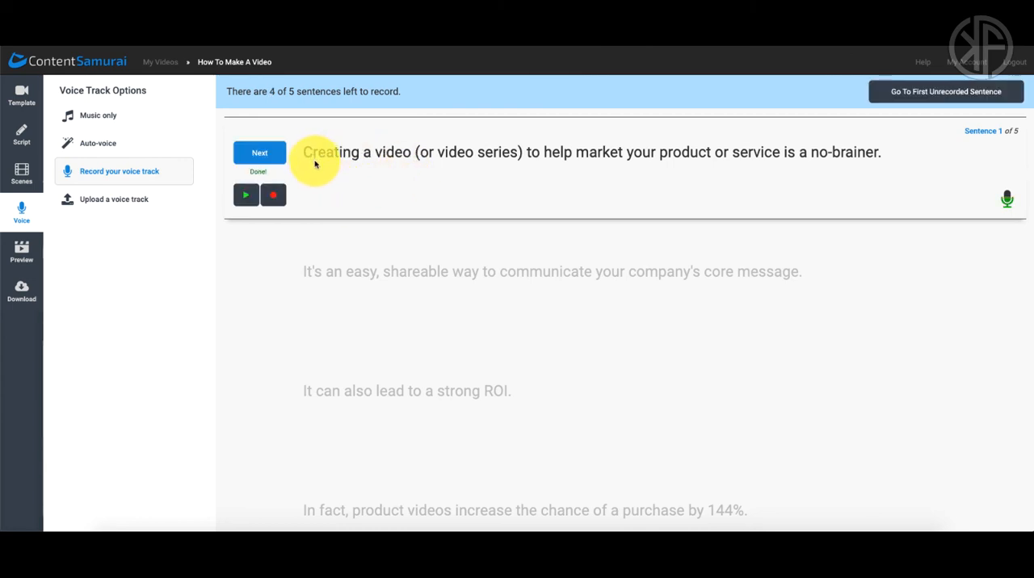
pyautogui.click(245, 197)
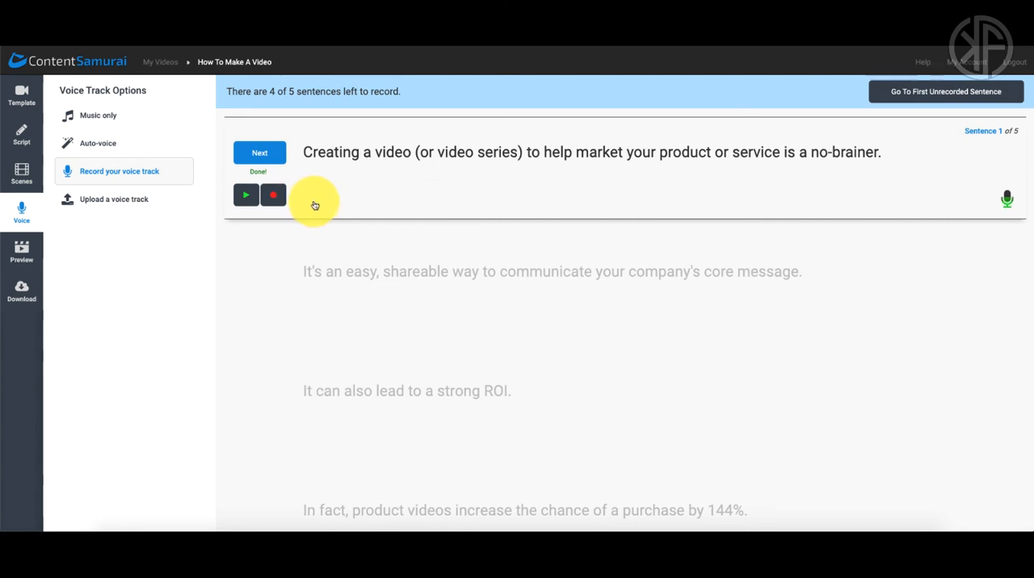
pyautogui.click(264, 153)
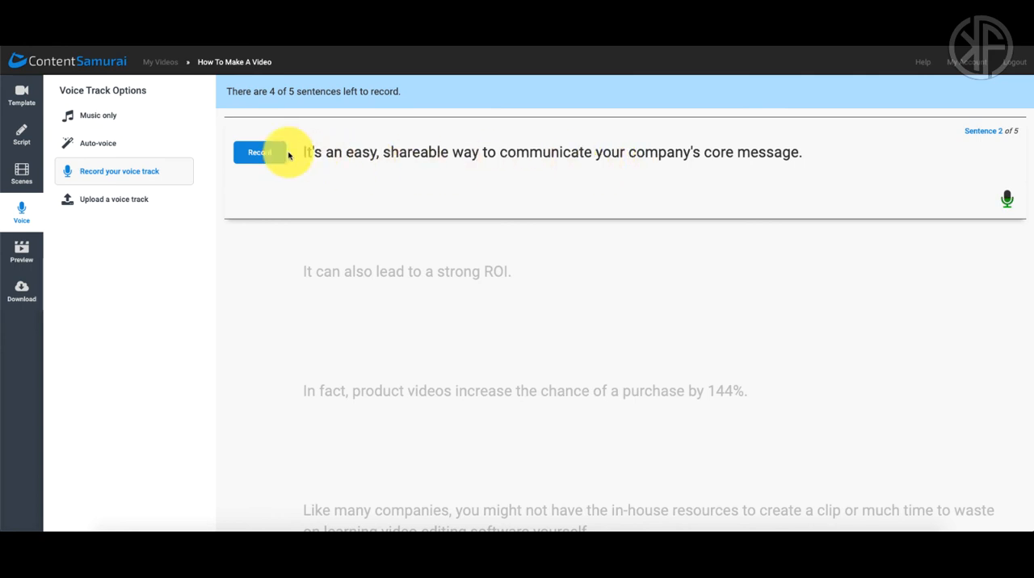
# Step: Look at the upload and recording voice track options, choose Music only, and proceed to the video preview
pyautogui.click(125, 200)
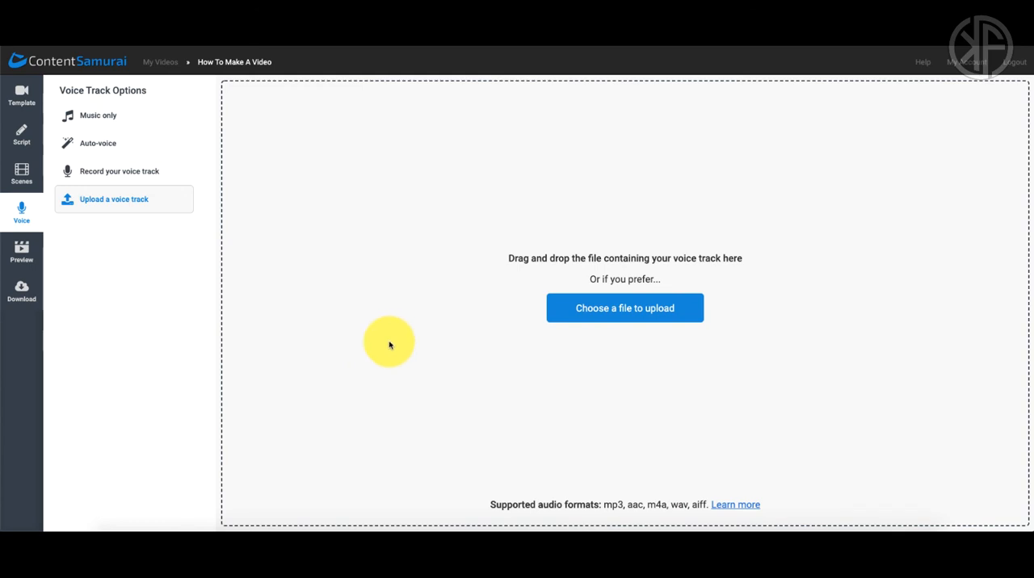
pyautogui.click(120, 121)
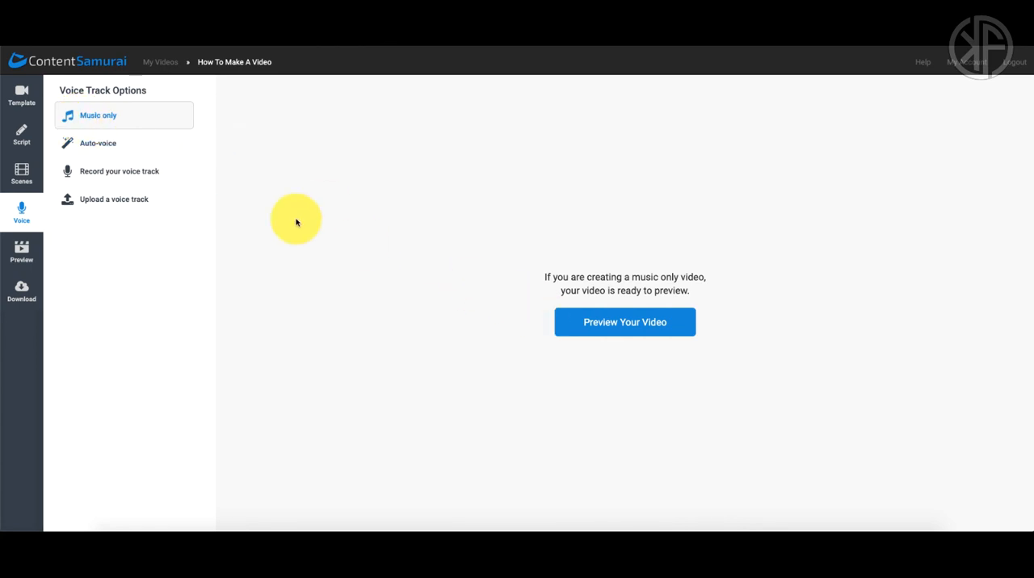
pyautogui.click(133, 174)
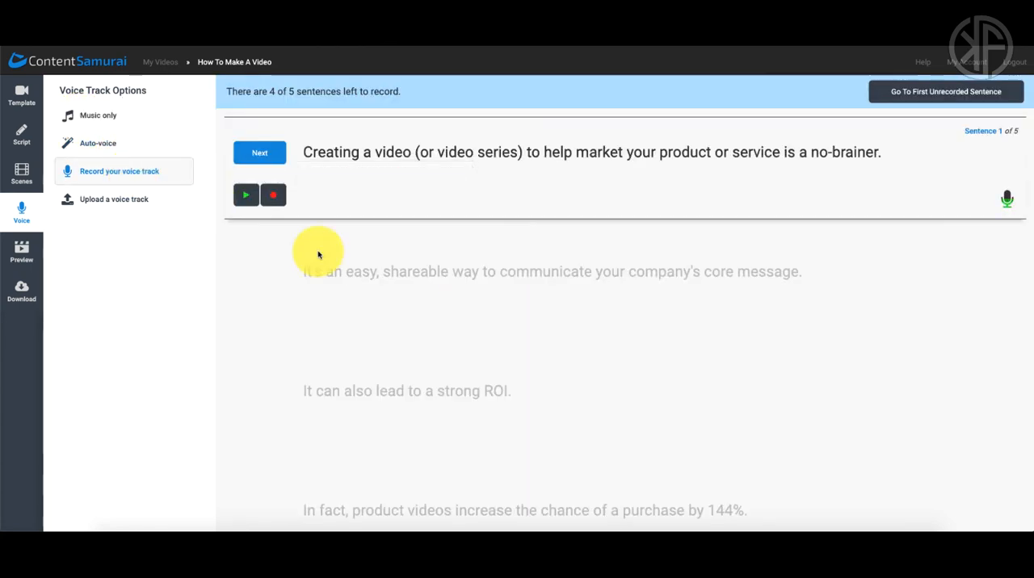
pyautogui.click(119, 120)
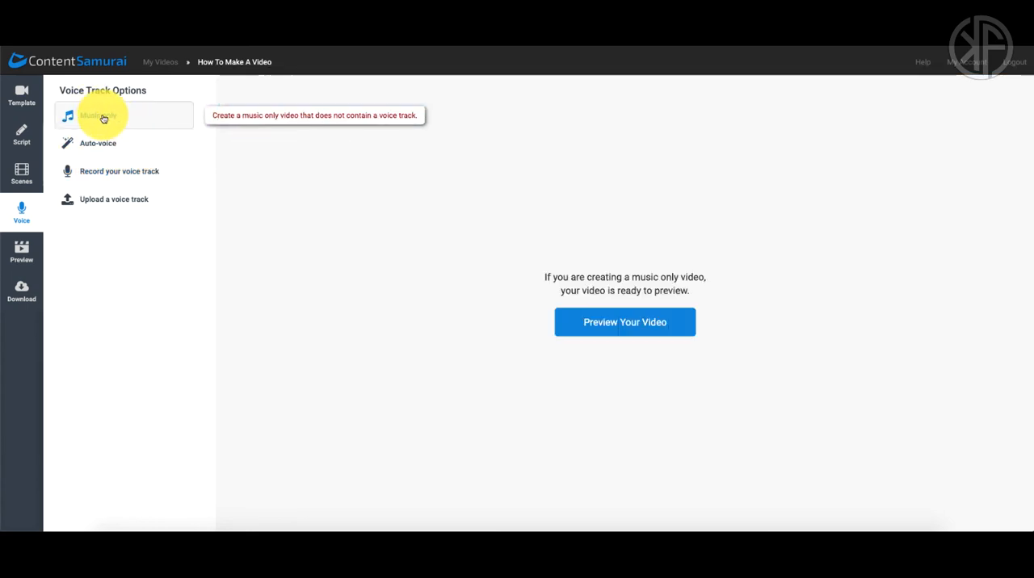
pyautogui.click(626, 325)
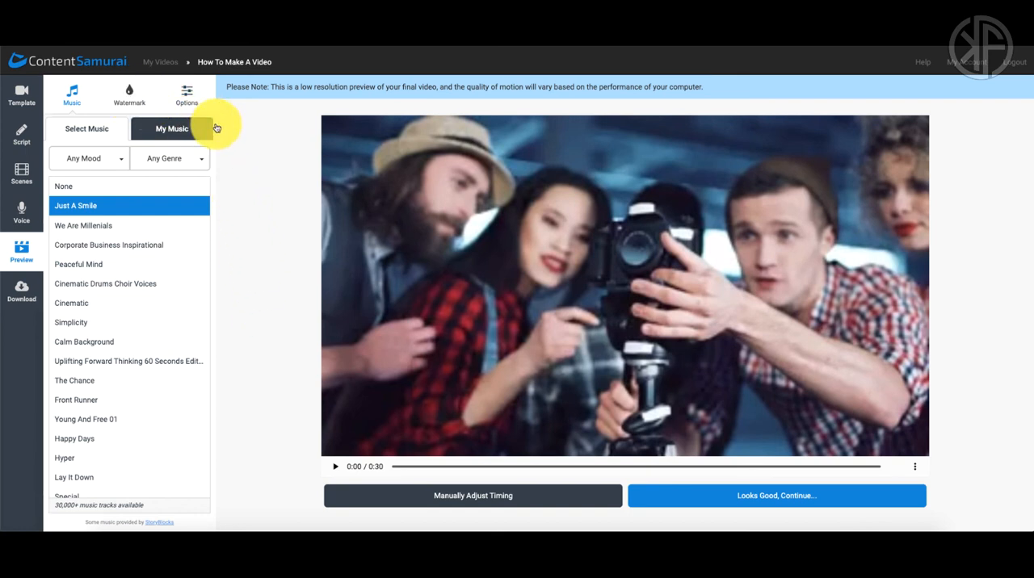
# Step: Review the watermark choices and preview options, lower the music volume to 32%, and restore it to 80%
pyautogui.click(131, 97)
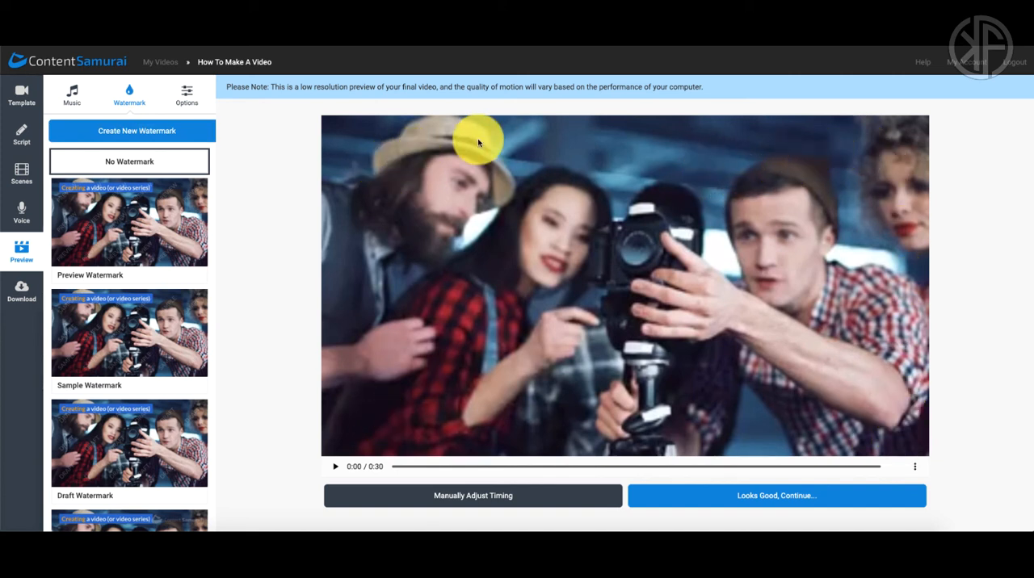
pyautogui.click(193, 99)
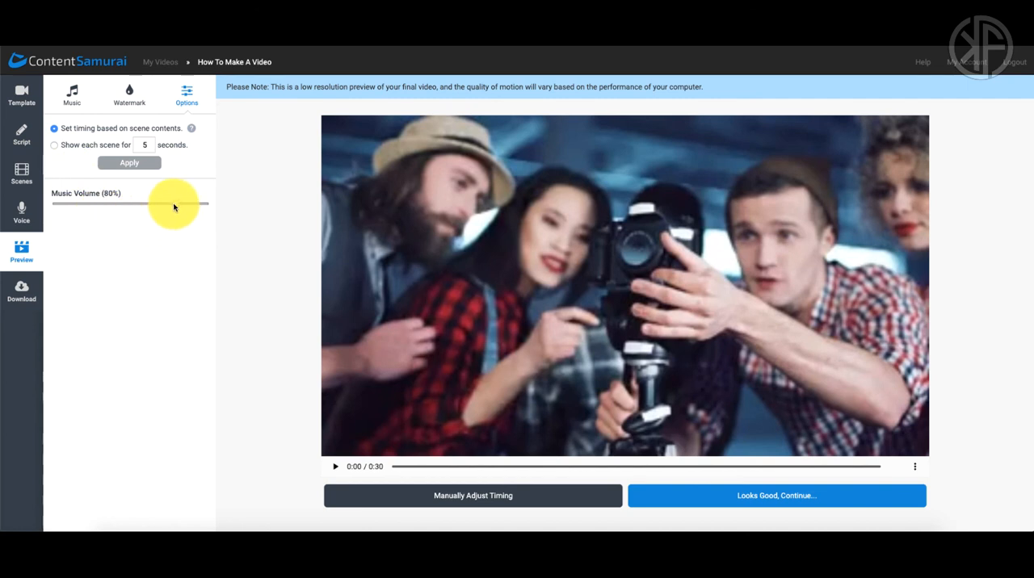
pyautogui.moveTo(174, 208); pyautogui.dragTo(103, 205)
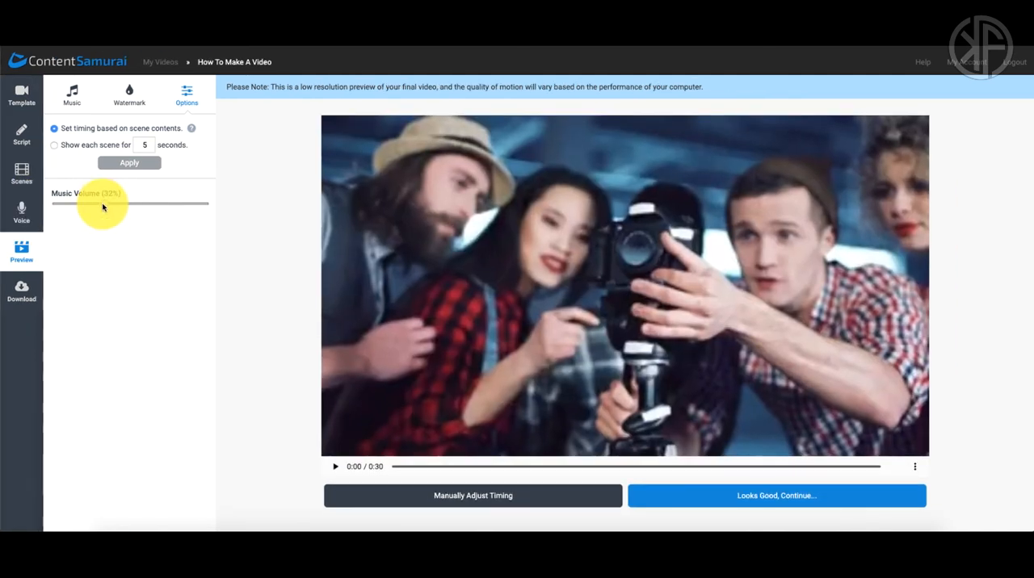
pyautogui.moveTo(102, 208); pyautogui.dragTo(172, 207)
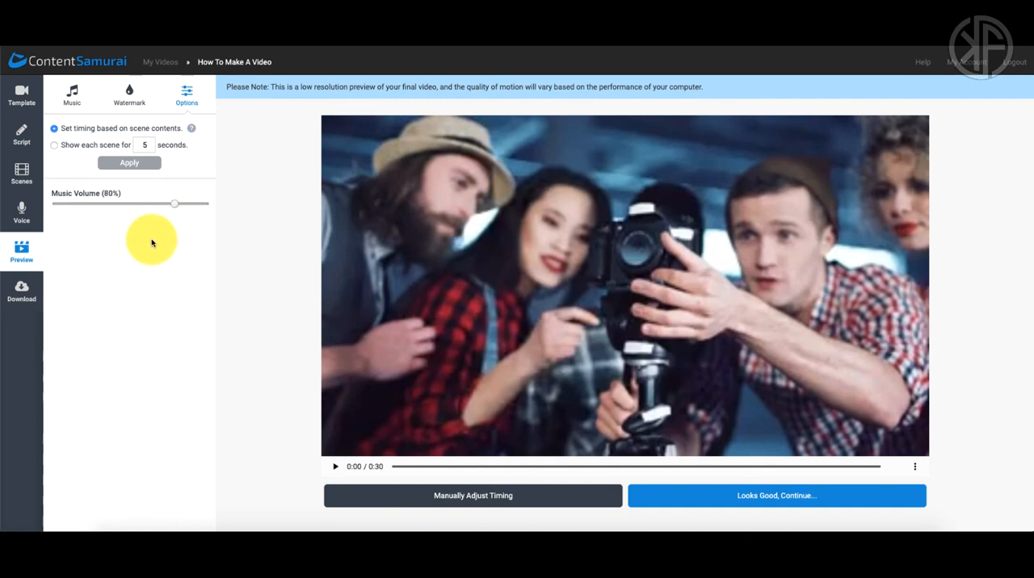
# Step: Raise the computer's sound volume and select Corporate Business Inspirational as the video's background music
pyautogui.click(74, 104)
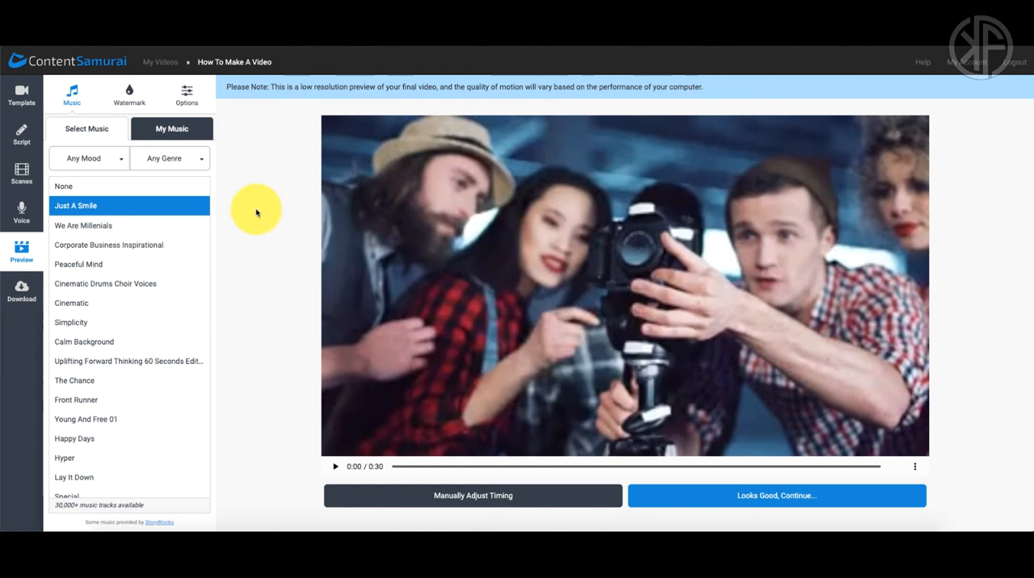
pyautogui.press('XF86AudioRaiseVolume')
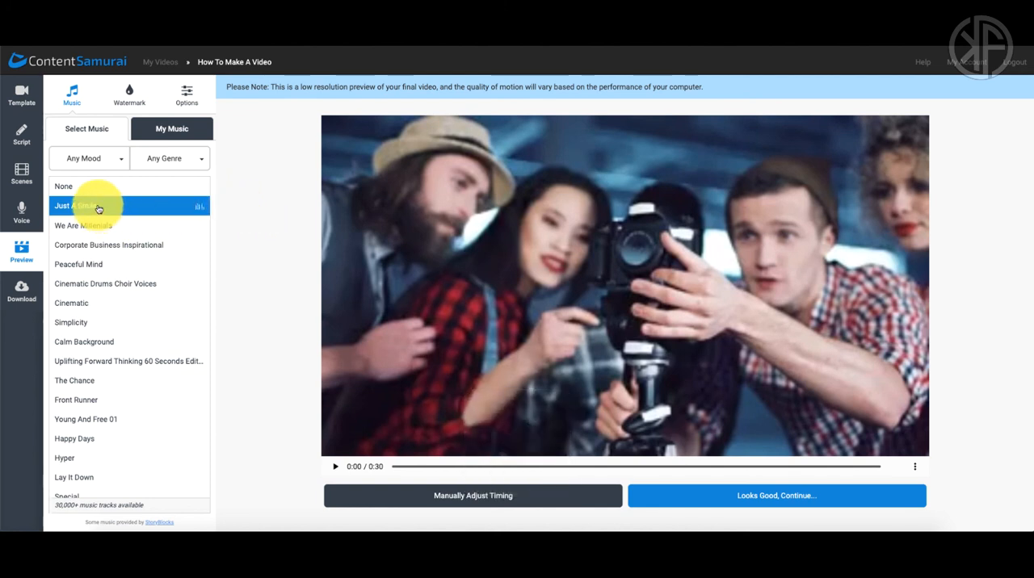
pyautogui.press('XF86AudioRaiseVolume')
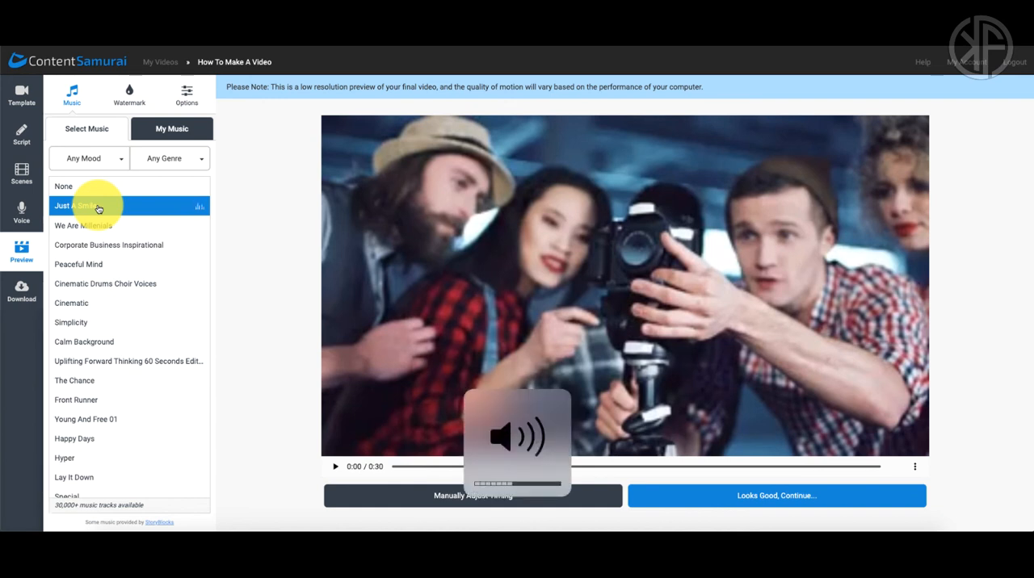
pyautogui.click(171, 246)
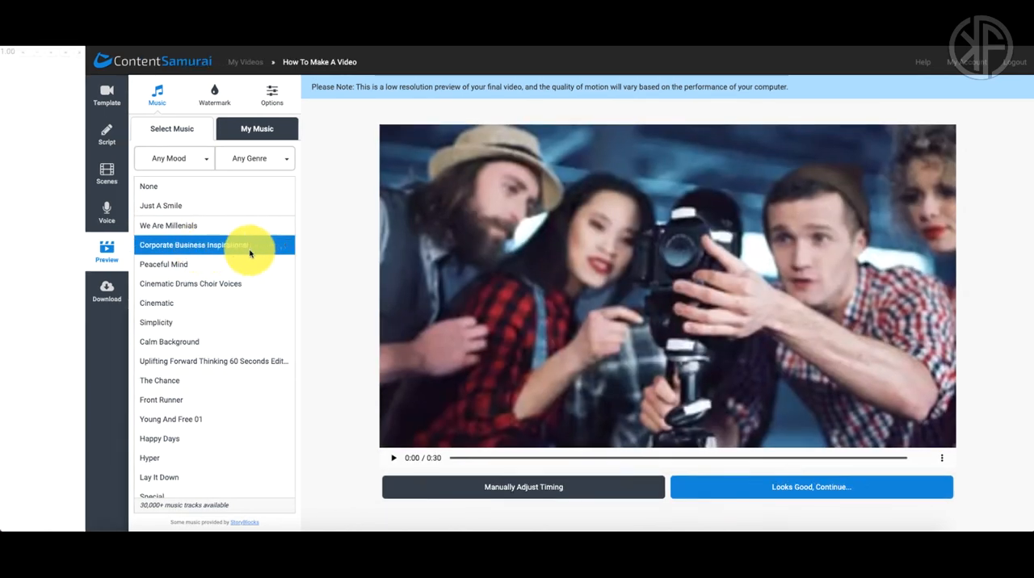
# Step: Examine the available mood and genre filters and the area for uploading own music, keeping the selected track
pyautogui.click(205, 160)
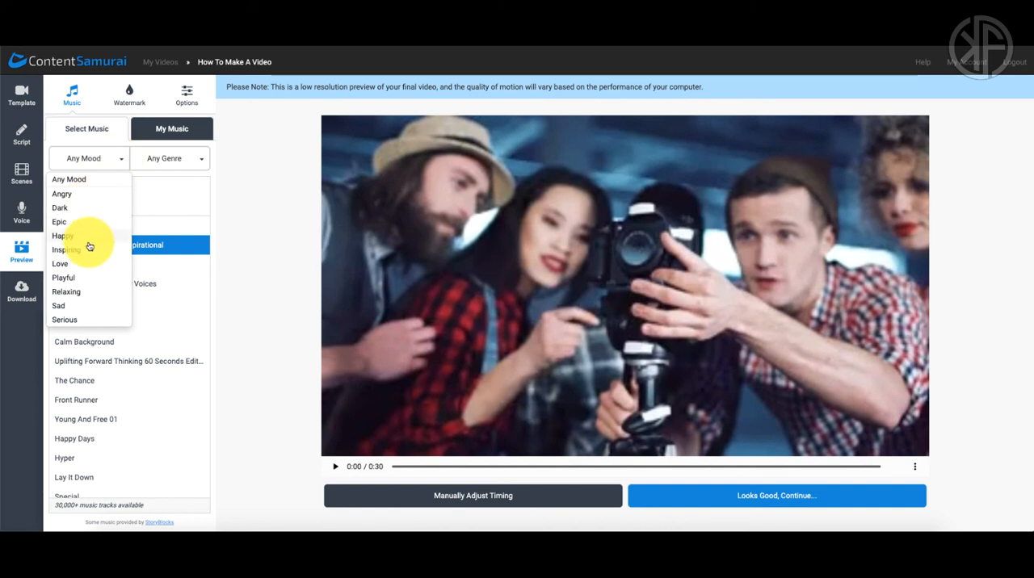
pyautogui.click(234, 176)
pyautogui.click(192, 161)
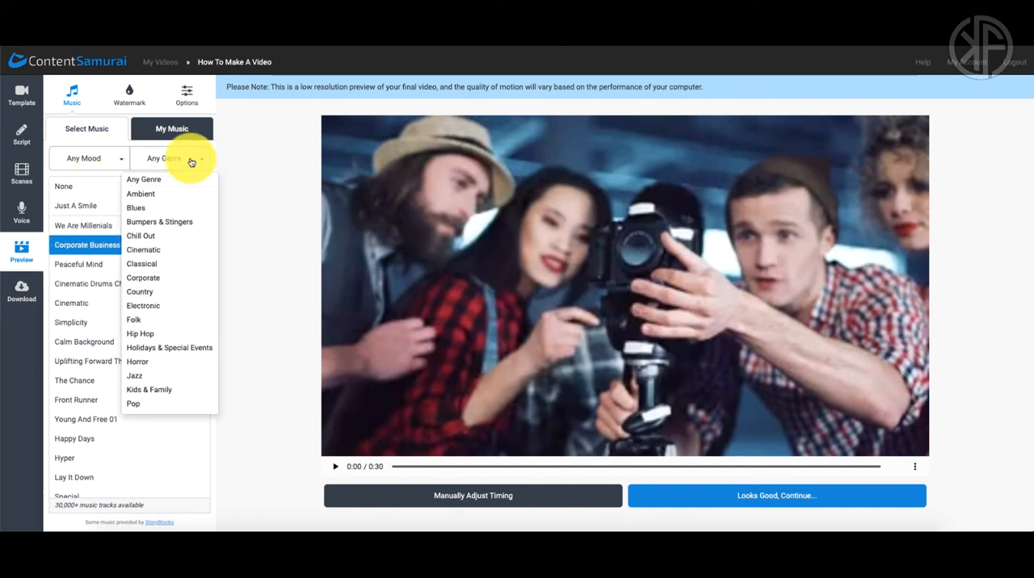
pyautogui.click(222, 231)
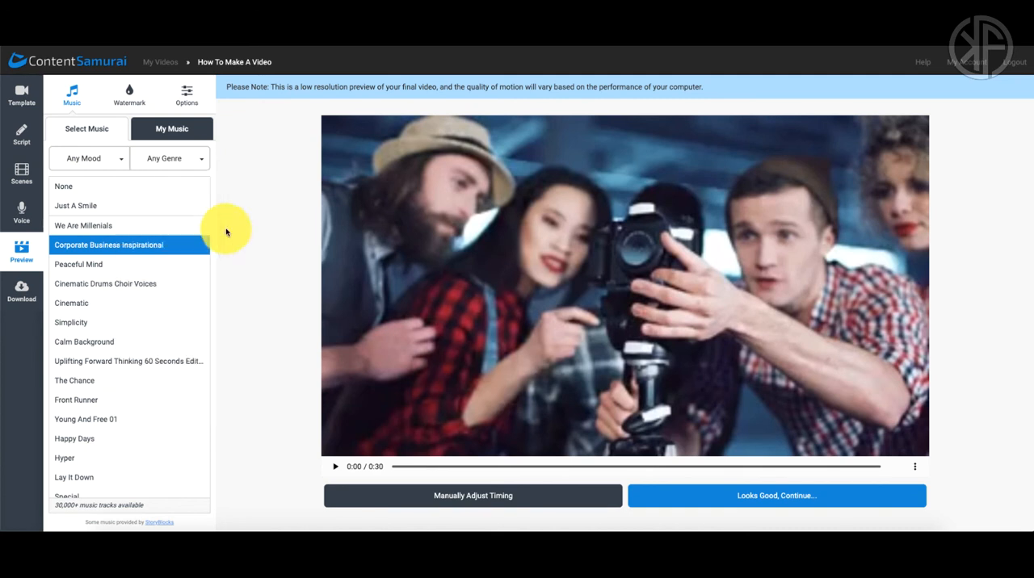
pyautogui.click(176, 129)
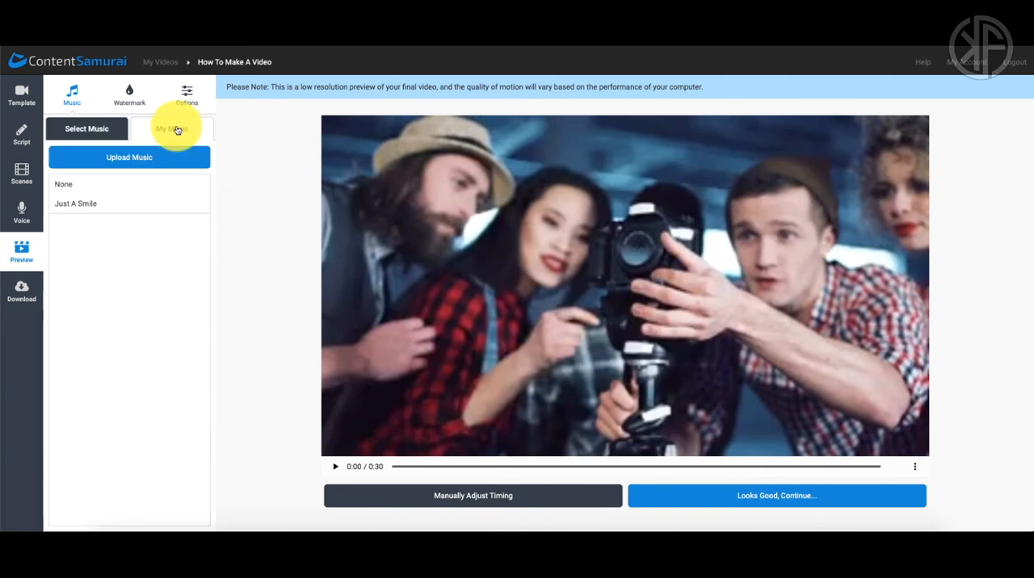
pyautogui.click(94, 132)
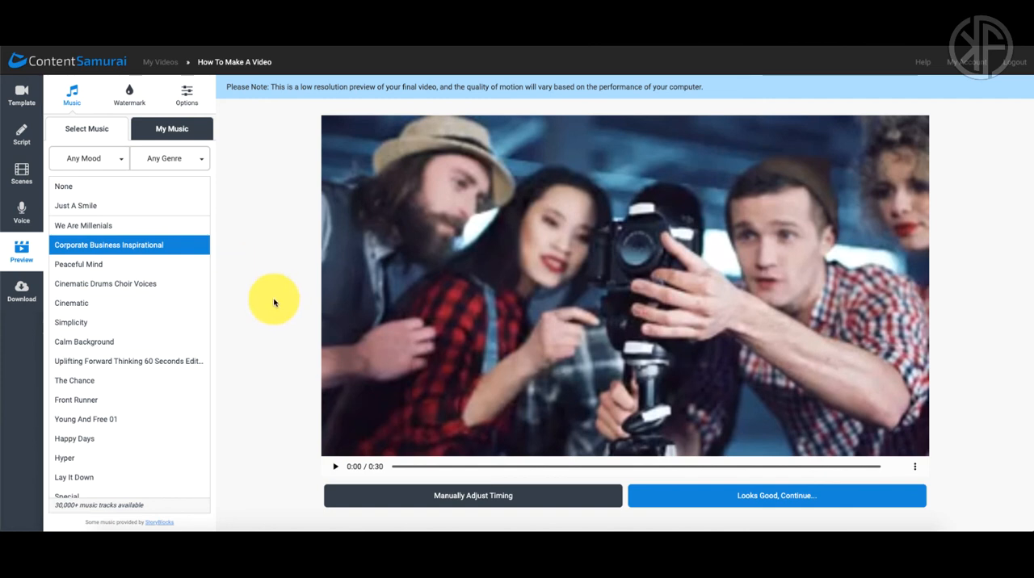
# Step: Approve the preview, proceed to the download stage, and generate the final video
pyautogui.scroll(-1, 270, 307)
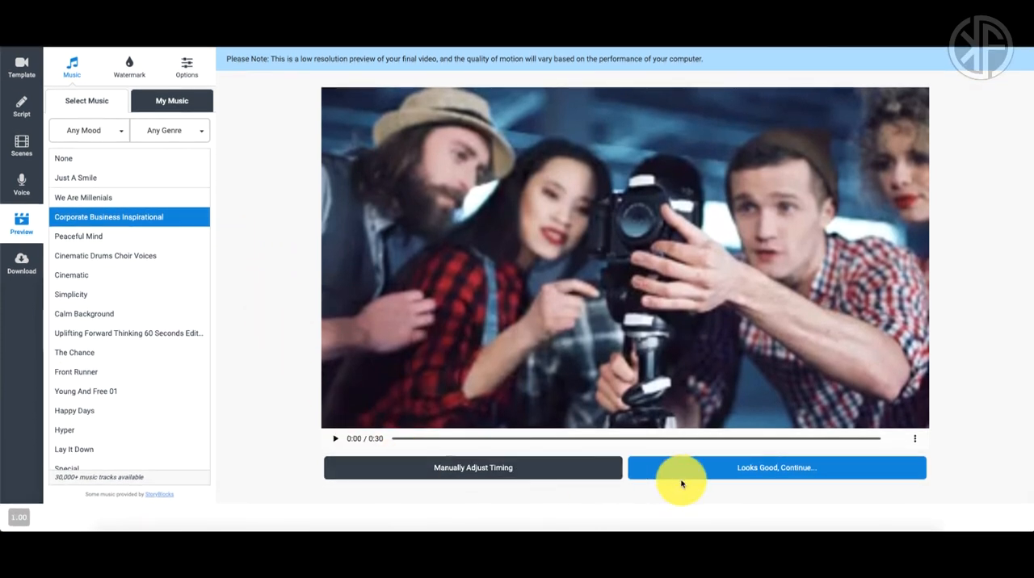
pyautogui.click(763, 468)
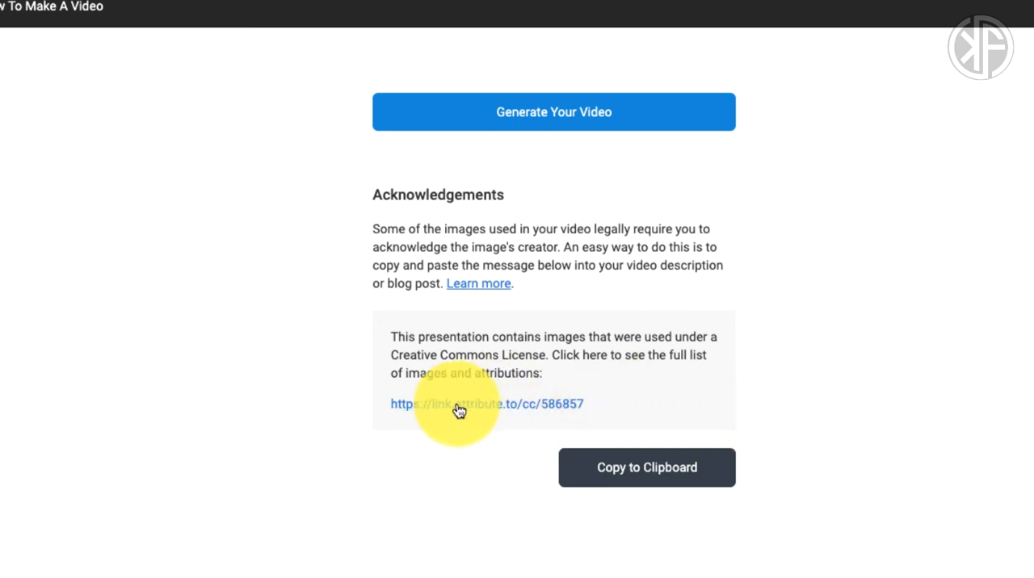
pyautogui.click(445, 406)
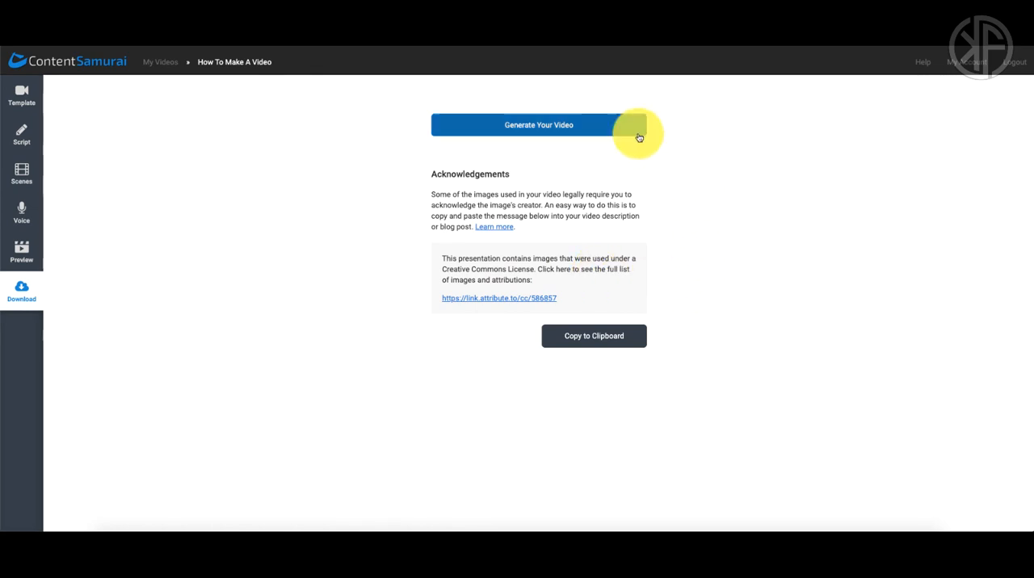
pyautogui.click(556, 127)
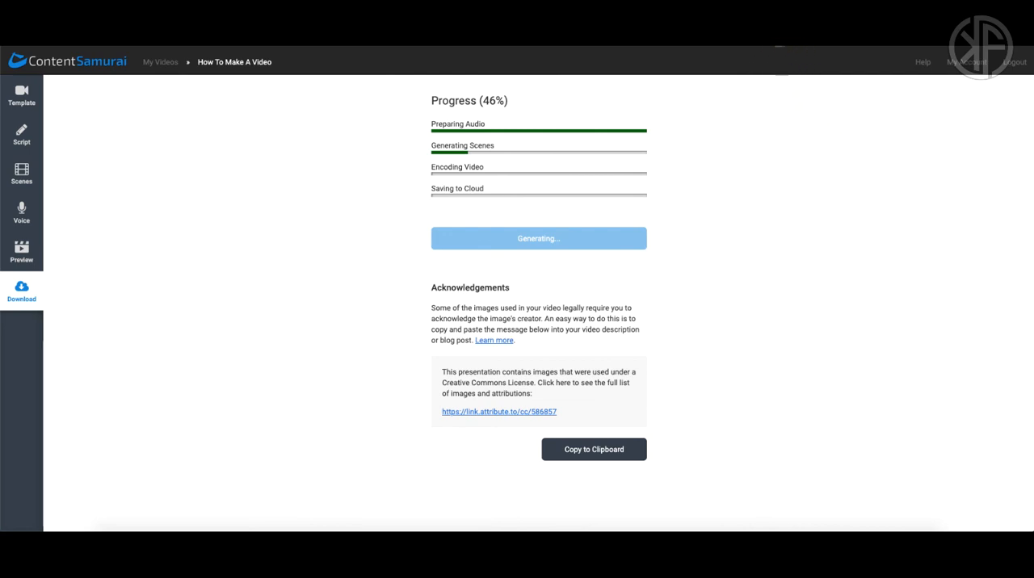
pyautogui.click(777, 7)
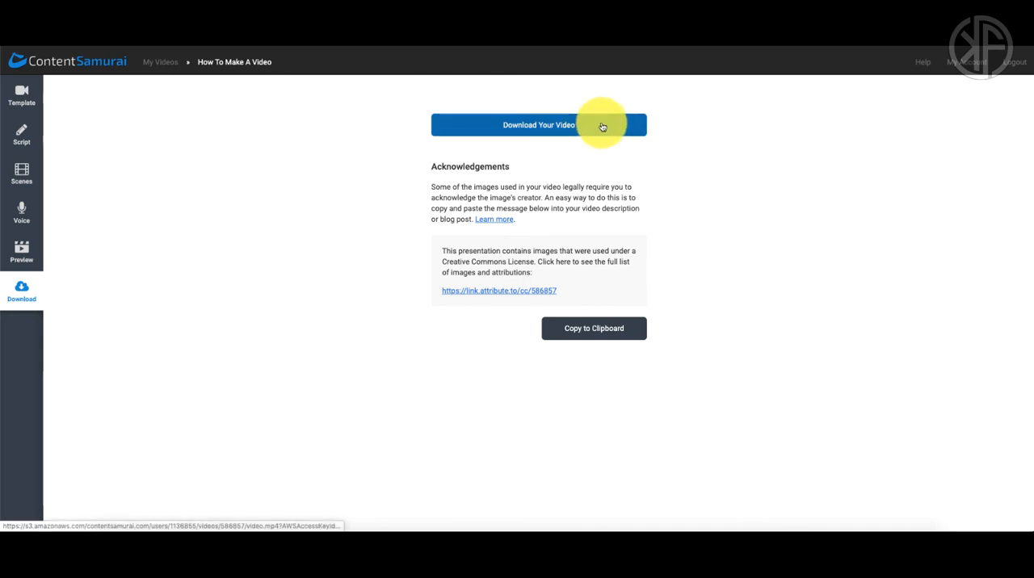
# Step: Download the generated video to the Downloads folder as how-to-make-a-video in MPEG-4 movie format, and open the file
pyautogui.click(603, 126)
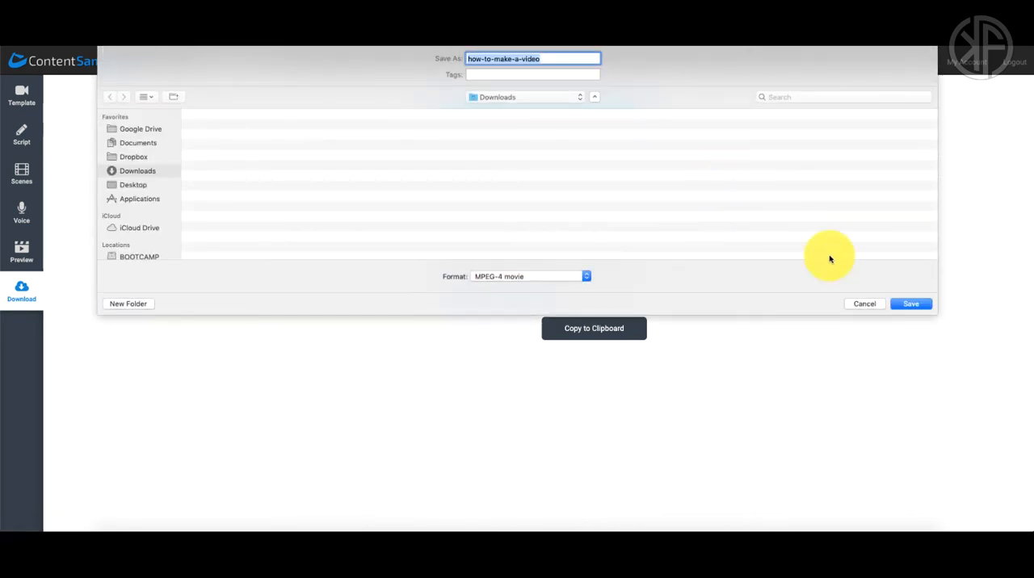
pyautogui.click(904, 304)
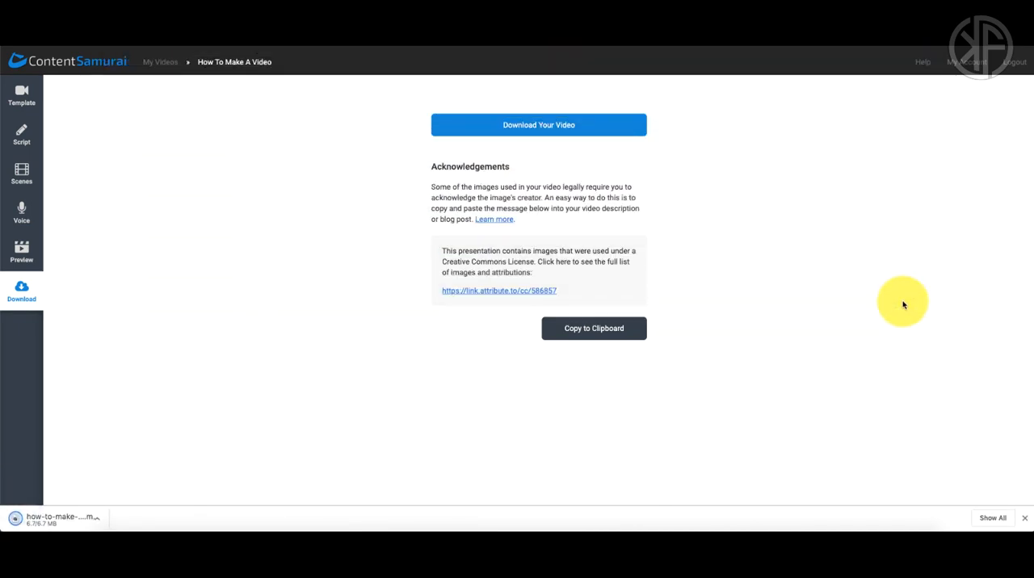
pyautogui.click(82, 520)
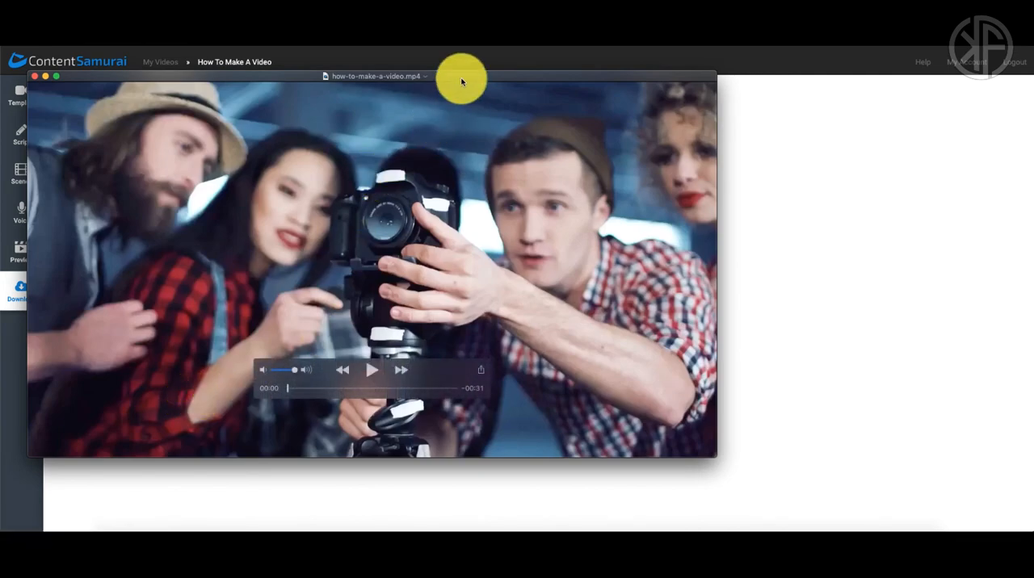
# Step: Shrink and reposition the player window, raise the sound volume, and play how-to-make-a-video.mp4
pyautogui.moveTo(461, 77); pyautogui.dragTo(651, 93)
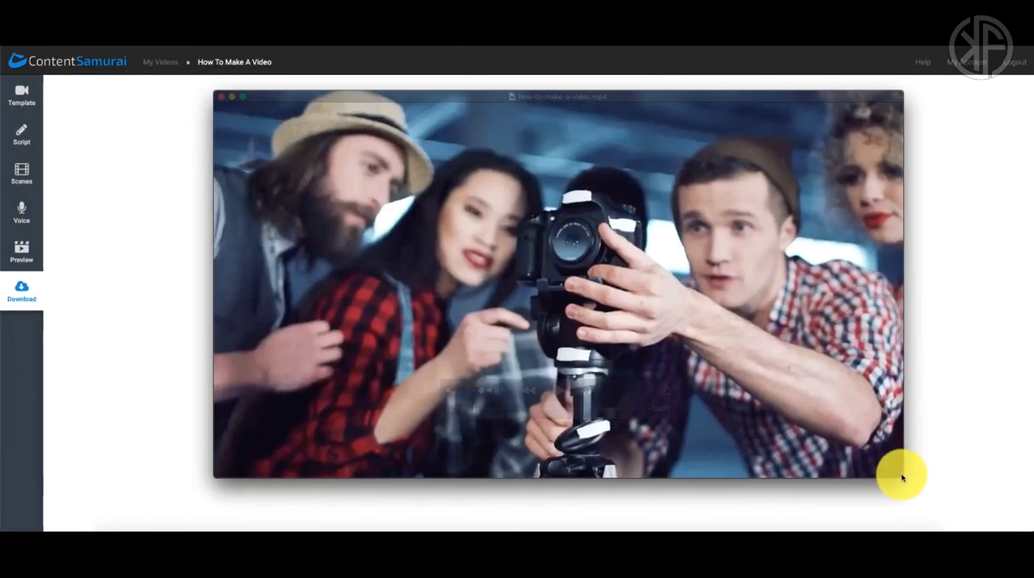
pyautogui.moveTo(899, 476); pyautogui.dragTo(775, 427)
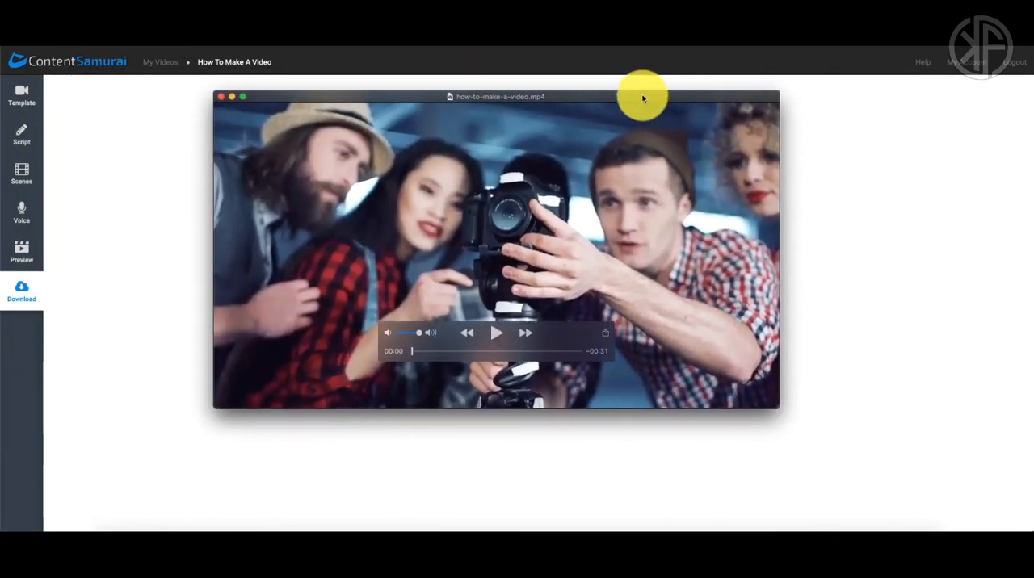
pyautogui.moveTo(641, 94); pyautogui.dragTo(681, 97)
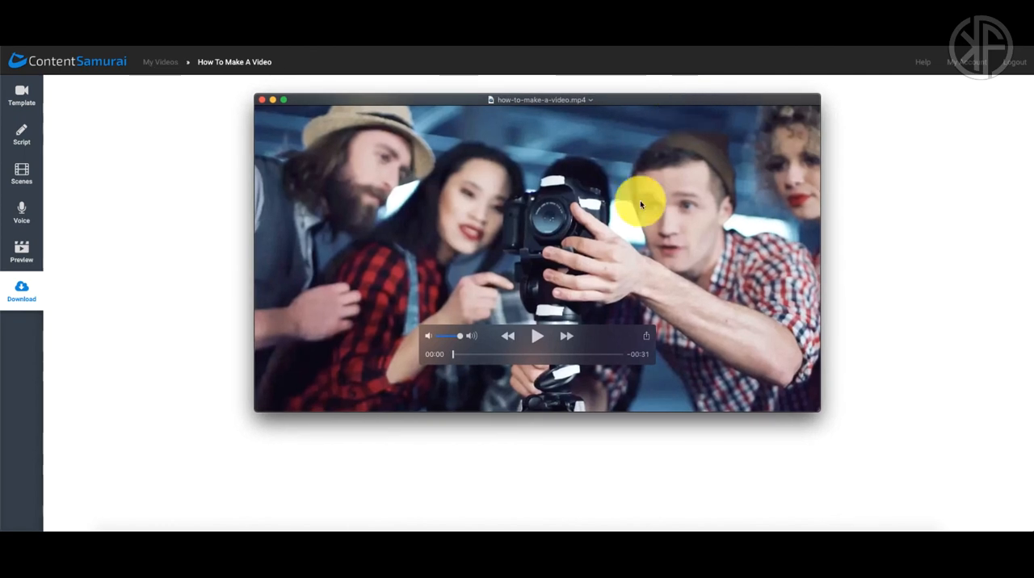
pyautogui.press('XF86AudioRaiseVolume')
pyautogui.click(537, 338)
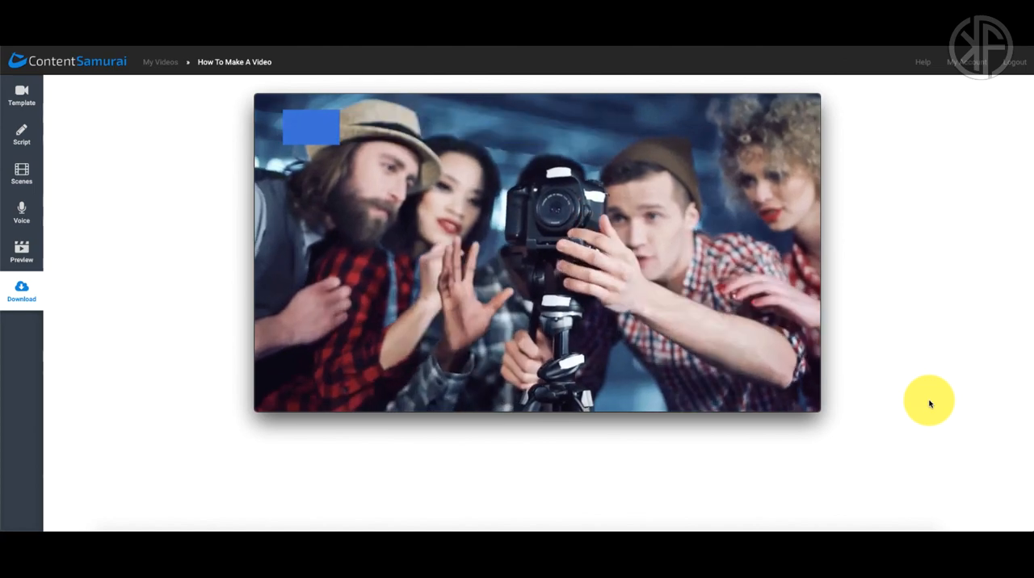
pyautogui.press('XF86AudioRaiseVolume')
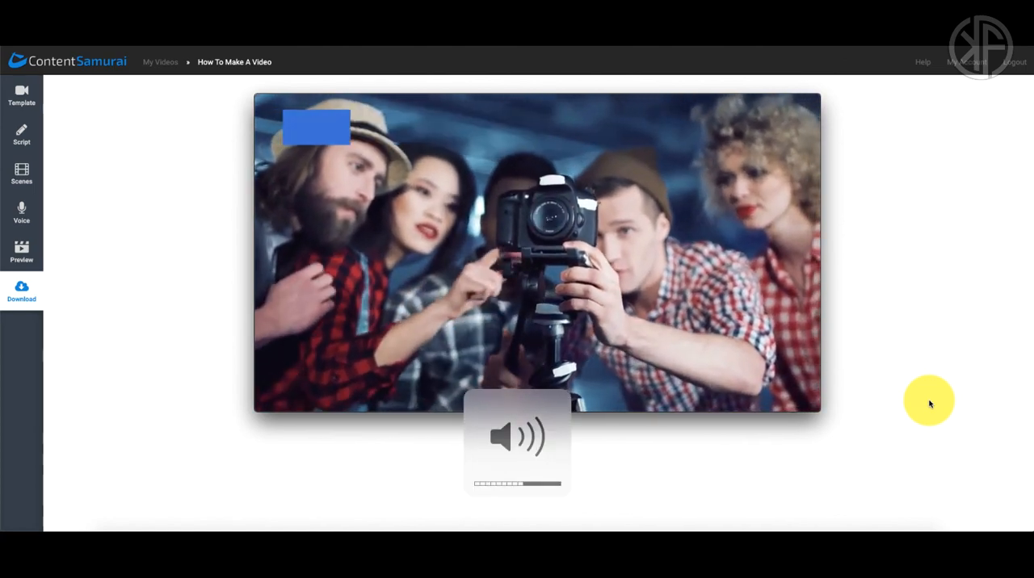